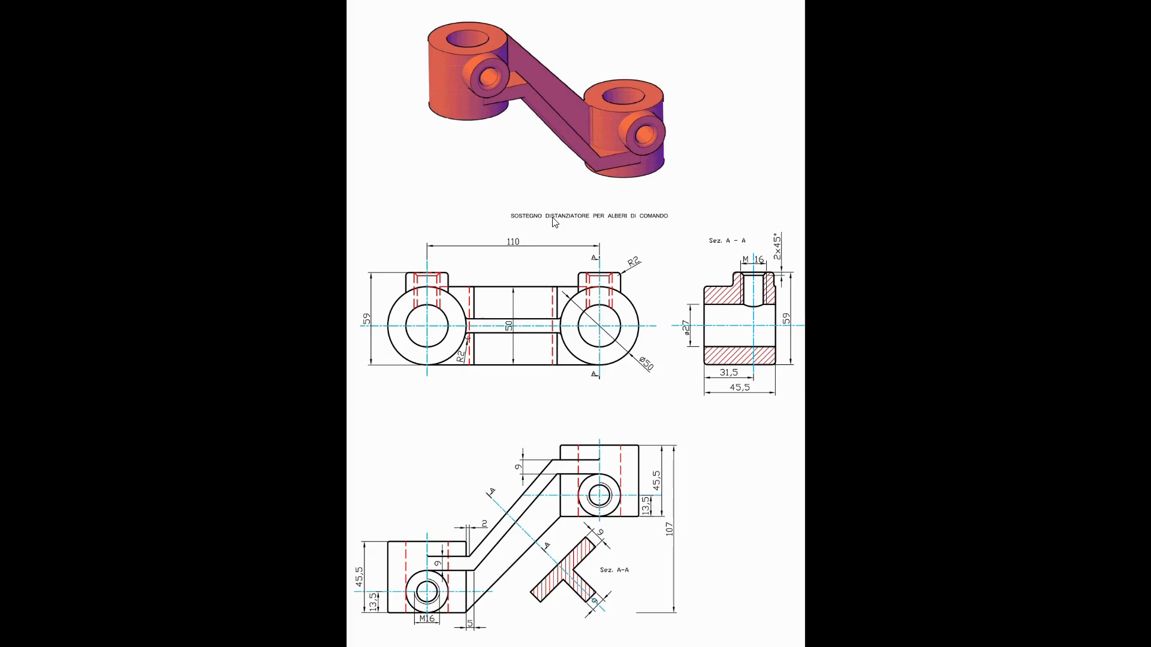
# Step: Switch to SOLIDWORKS and start a sketch on the Top Plane
pyautogui.hotkey('alt', 'Tab')
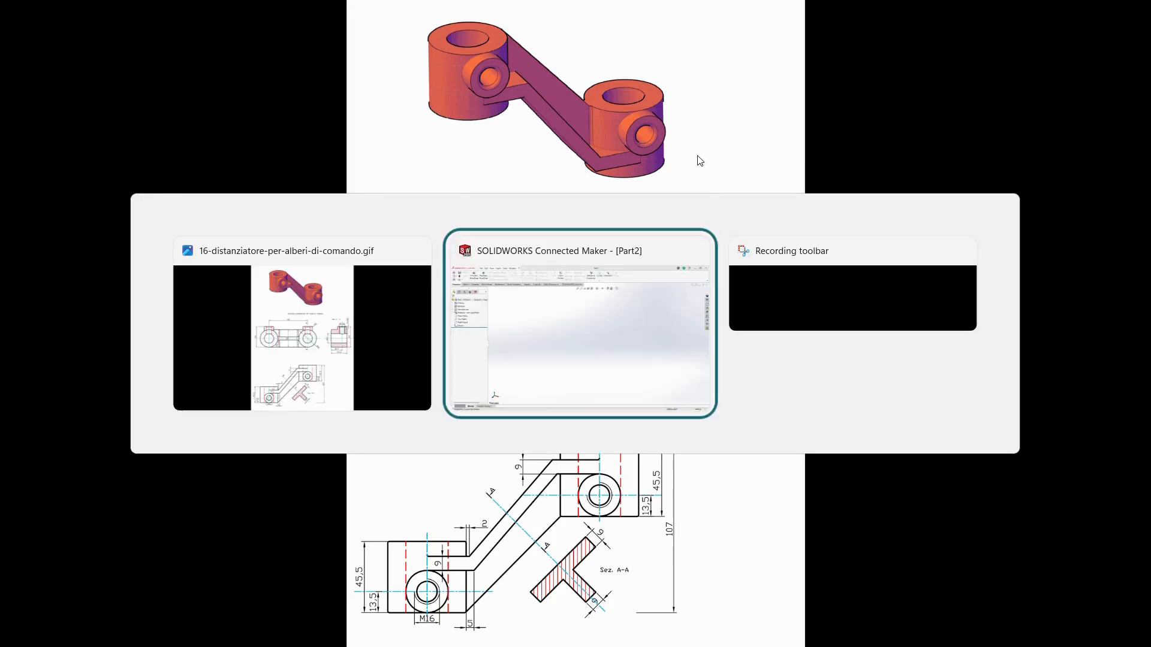
pyautogui.click(43, 240)
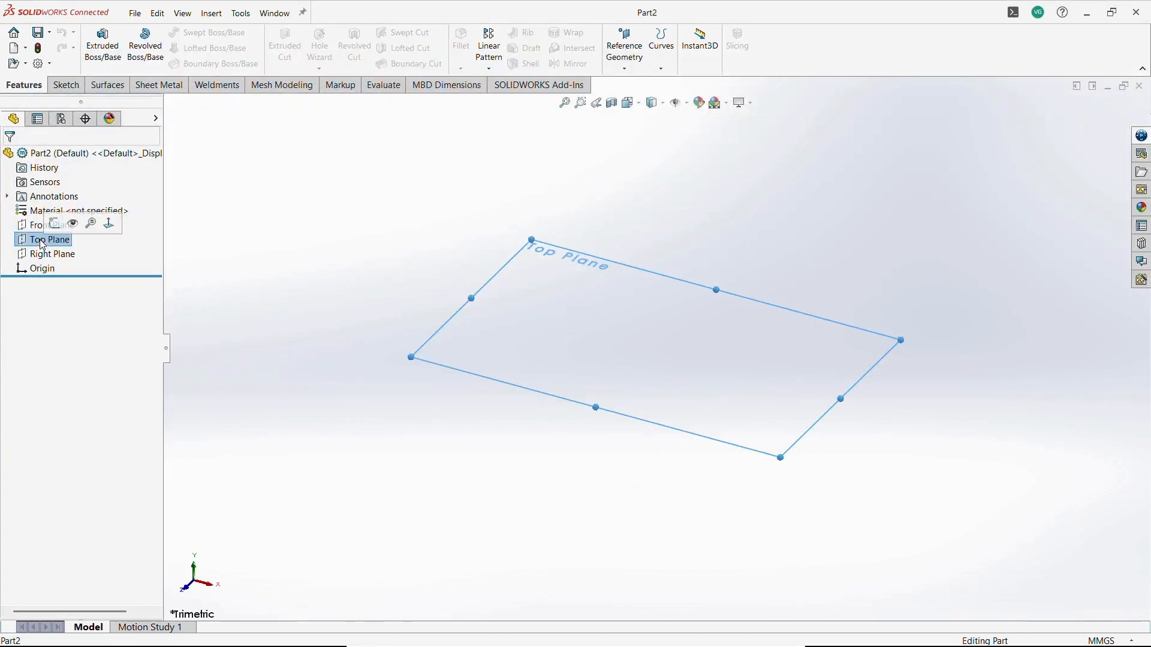
pyautogui.click(90, 223)
pyautogui.click(370, 461)
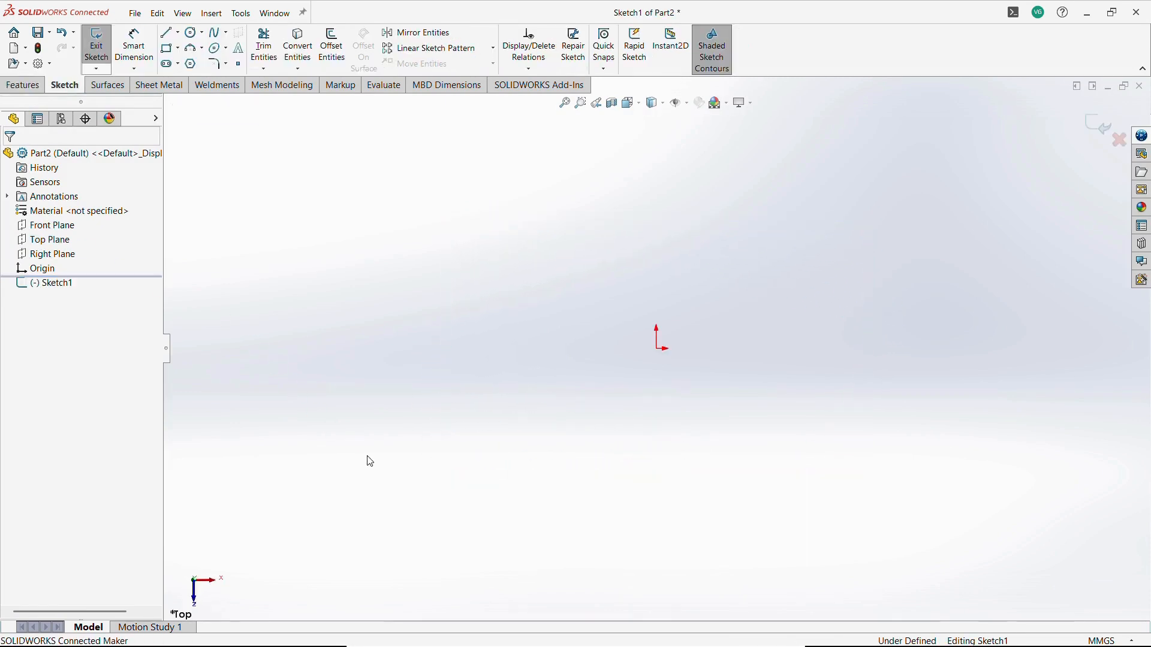
# Step: Sketch two concentric circles centred on the origin, the outer one about 93 mm in diameter
pyautogui.click(190, 33)
pyautogui.moveTo(657, 350); pyautogui.dragTo(757, 395)
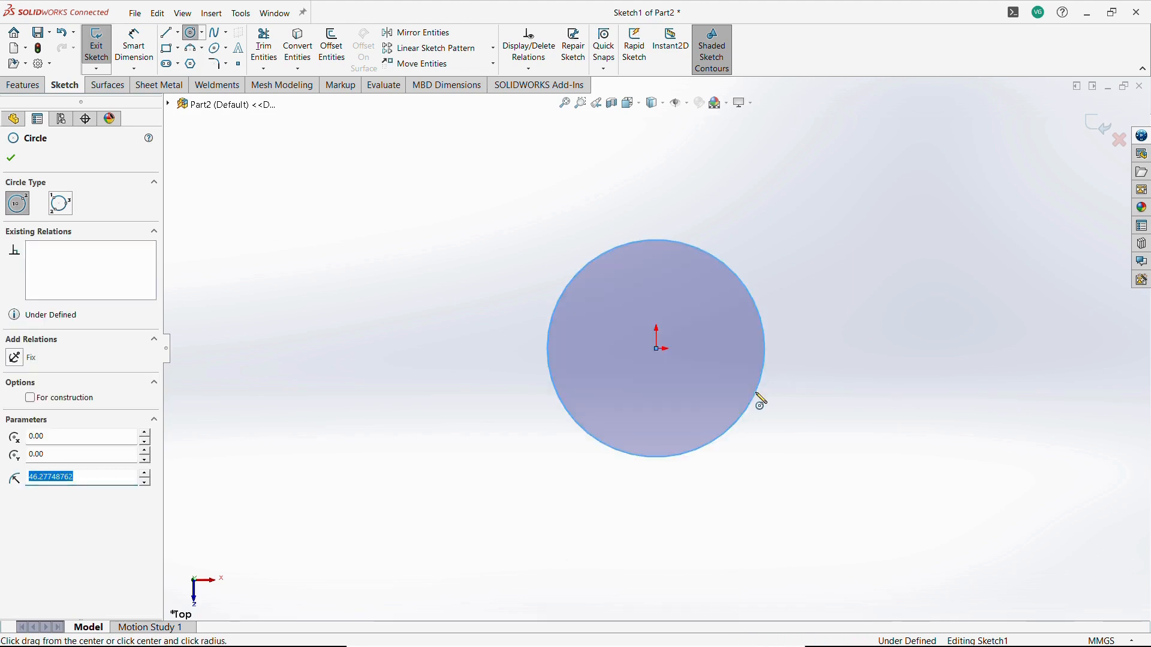
pyautogui.press('Escape')
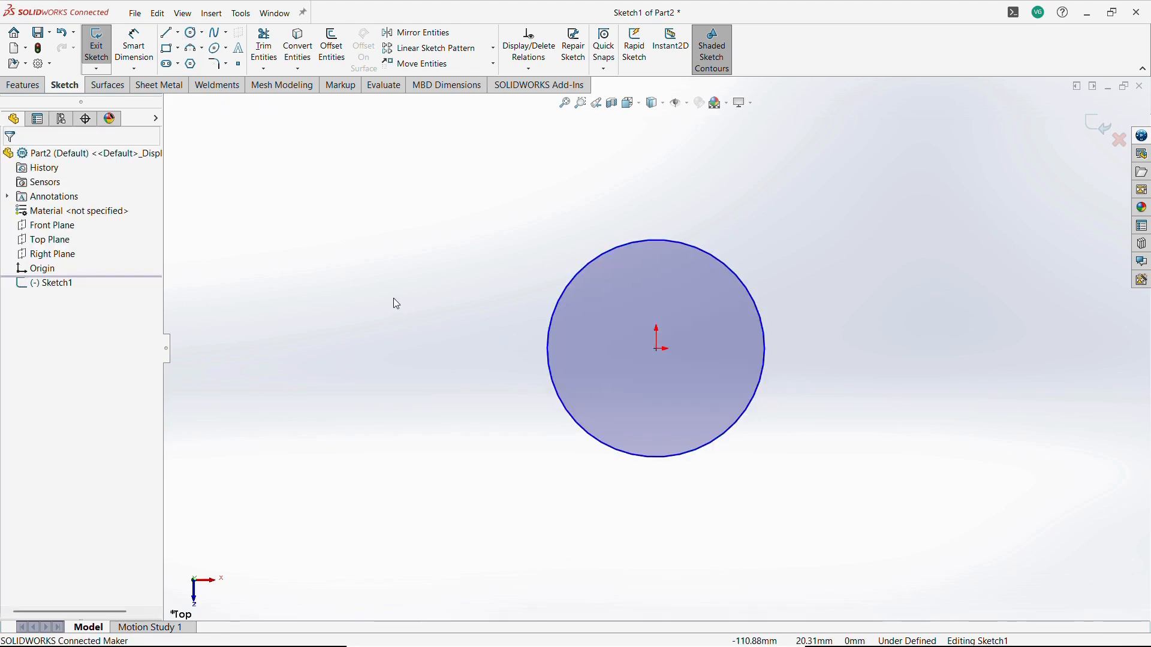
pyautogui.click(193, 34)
pyautogui.moveTo(657, 350); pyautogui.dragTo(710, 387)
pyautogui.press('Escape')
# Step: Check the reference drawing and dimension the outer circle's diameter to 50 mm
pyautogui.hotkey('alt', 'Tab')
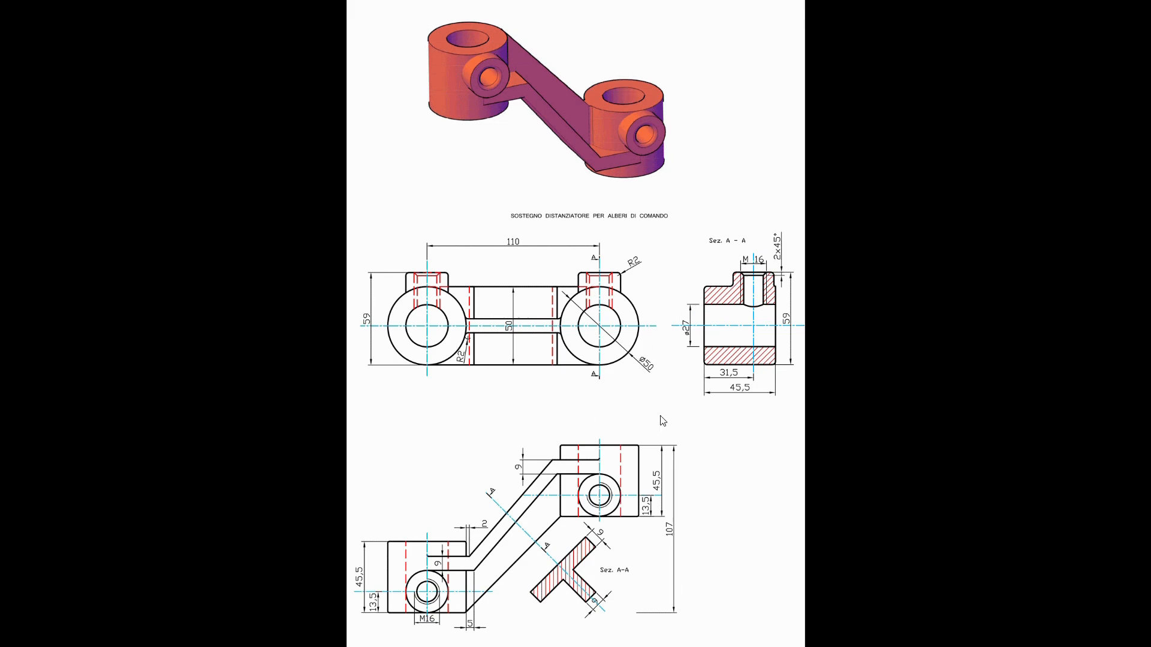
pyautogui.hotkey('alt', 'Tab')
pyautogui.press('d')
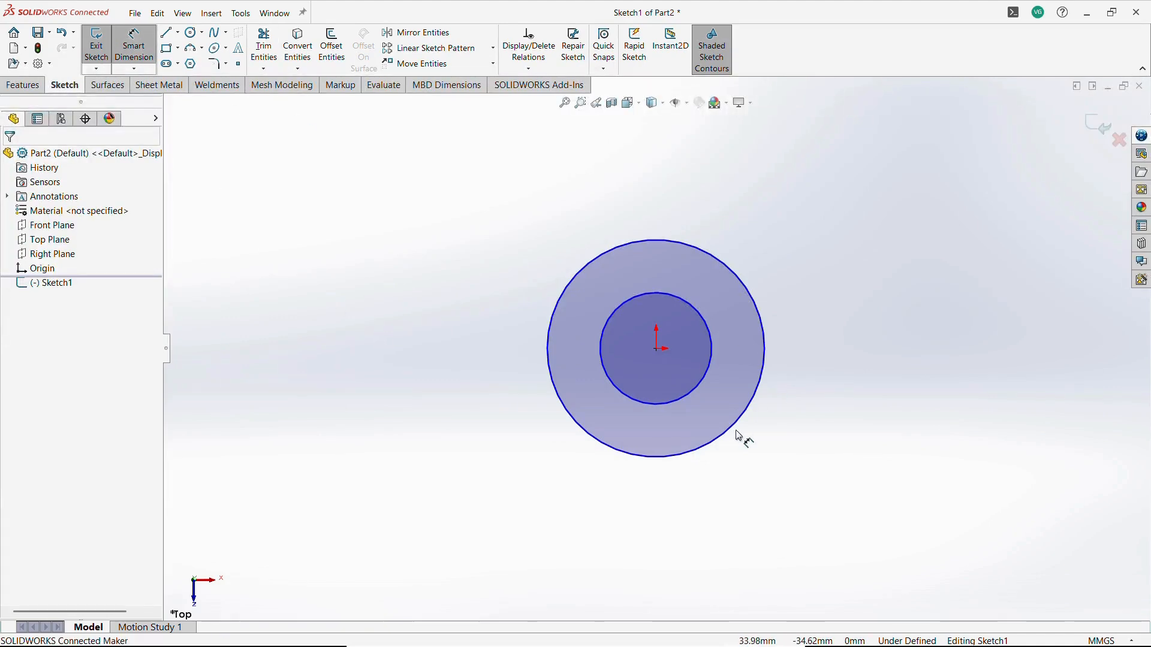
pyautogui.click(727, 428)
pyautogui.click(784, 470)
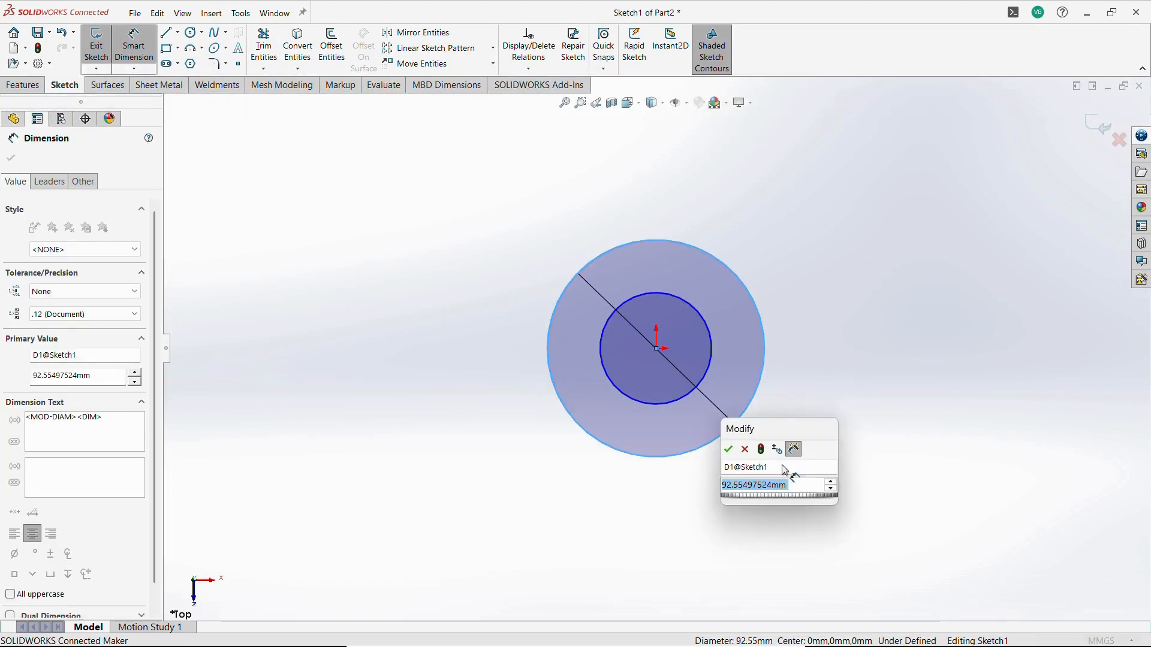
pyautogui.write('50')
pyautogui.press('Return')
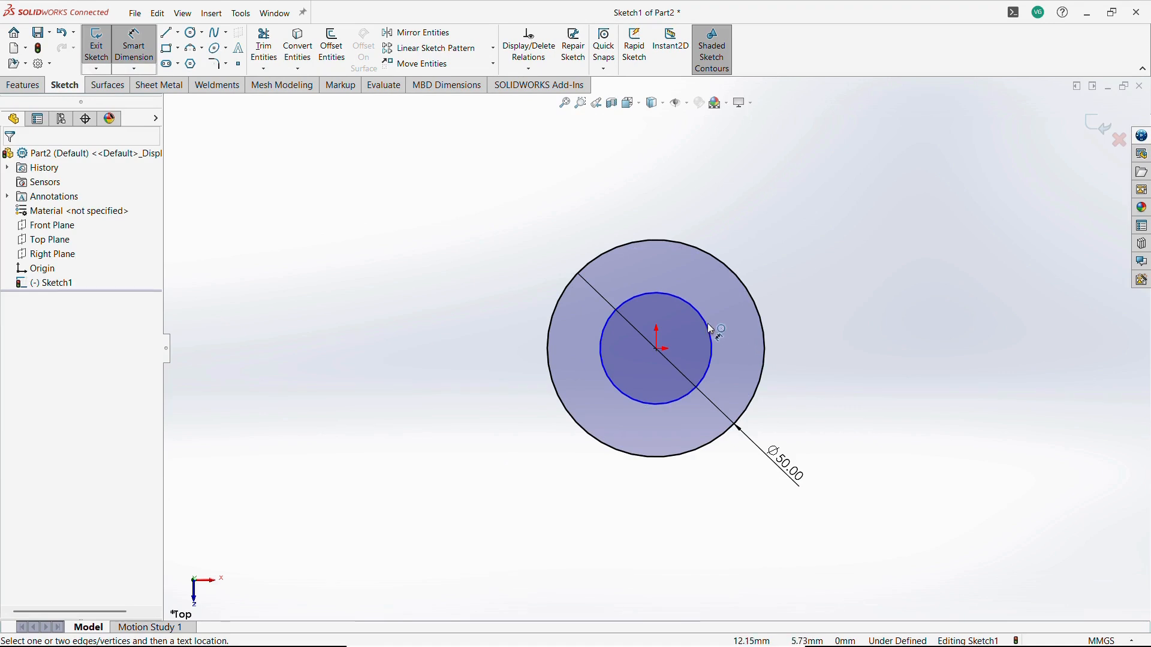
# Step: Dimension the inner circle's diameter to 27 mm and exit the sketch
pyautogui.click(712, 327)
pyautogui.click(789, 298)
pyautogui.write('27')
pyautogui.press('Return')
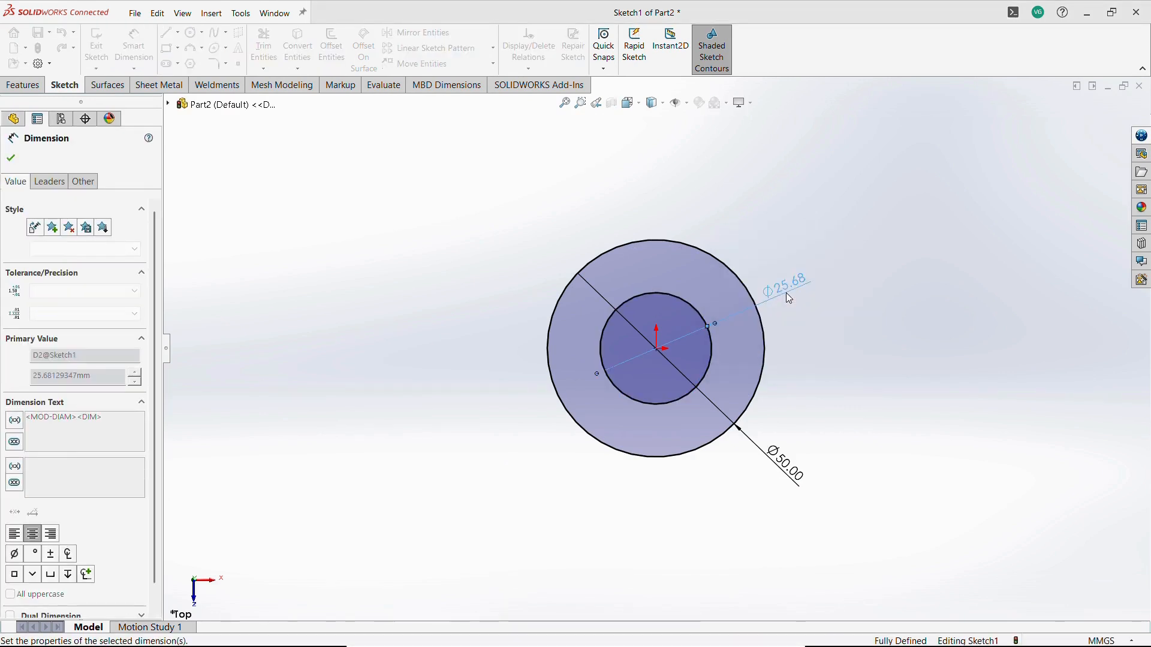
pyautogui.click(10, 158)
pyautogui.click(95, 44)
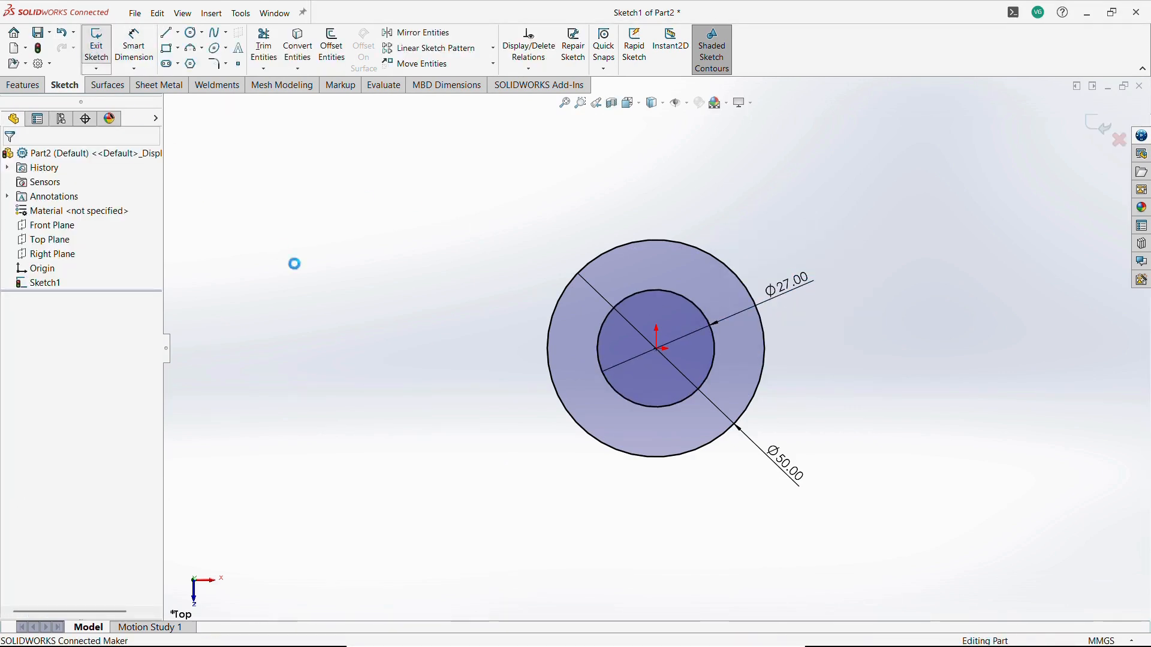
# Step: Extrude the ring profile with a Blind depth of 45.5 mm, taking the height from the reference drawing
pyautogui.moveTo(446, 221); pyautogui.dragTo(462, 204, button='middle')
pyautogui.click(99, 53)
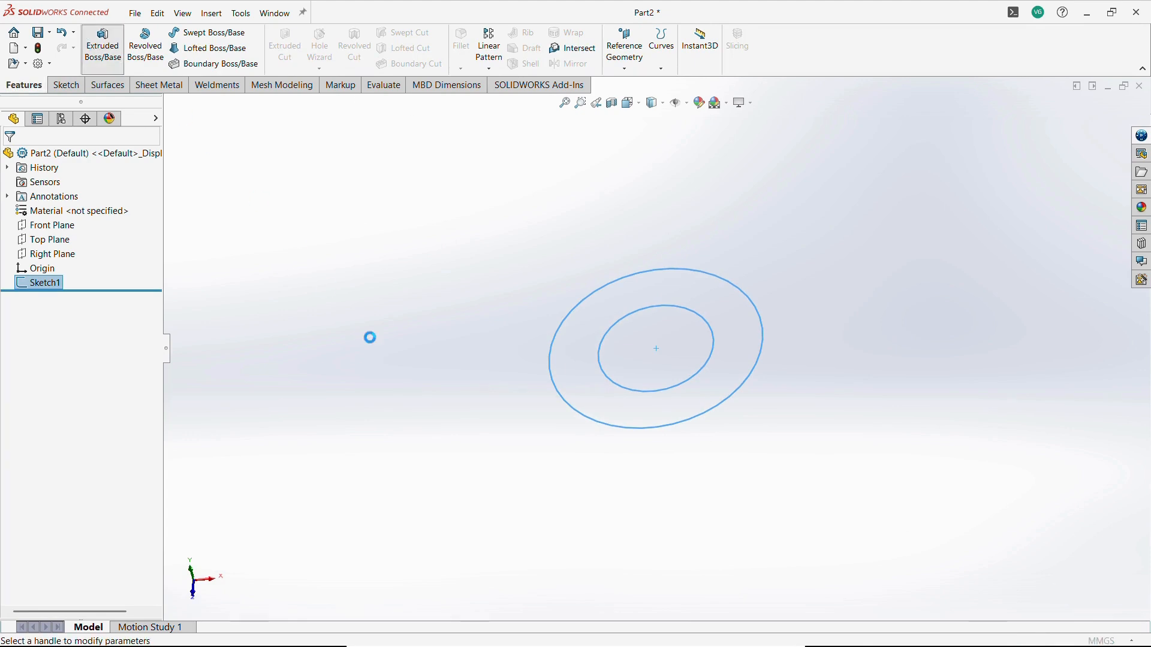
pyautogui.click(90, 240)
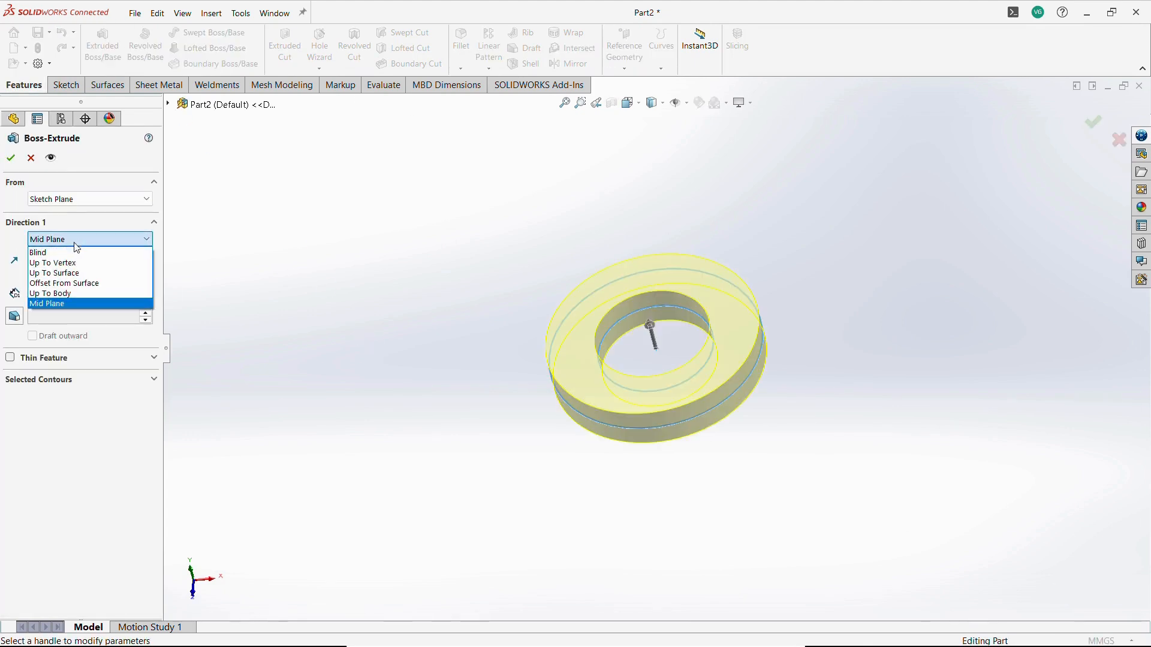
pyautogui.click(48, 247)
pyautogui.hotkey('alt', 'Tab')
pyautogui.click(501, 397)
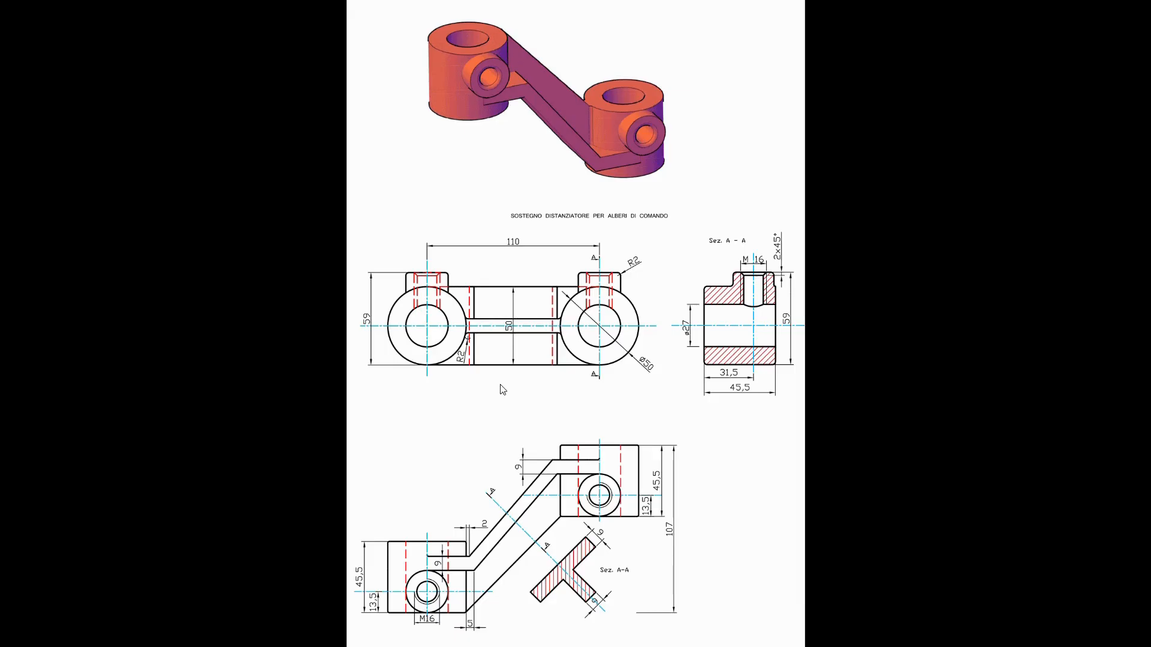
pyautogui.hotkey('alt', 'Tab')
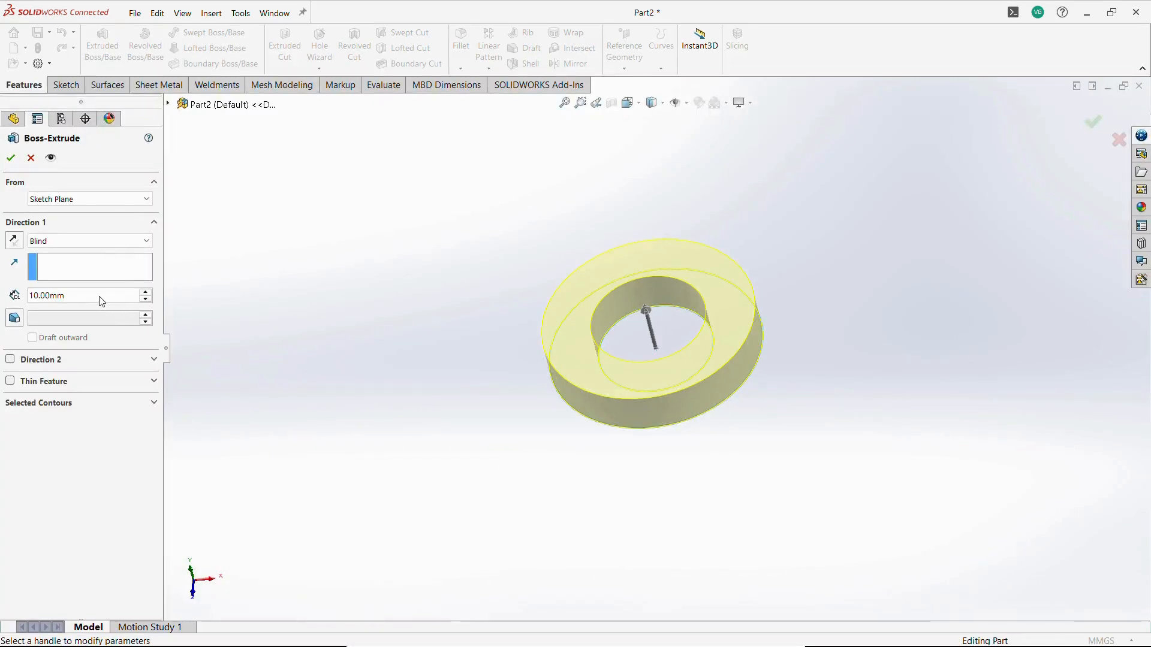
pyautogui.doubleClick(102, 295)
pyautogui.write('45.5')
pyautogui.press('Return')
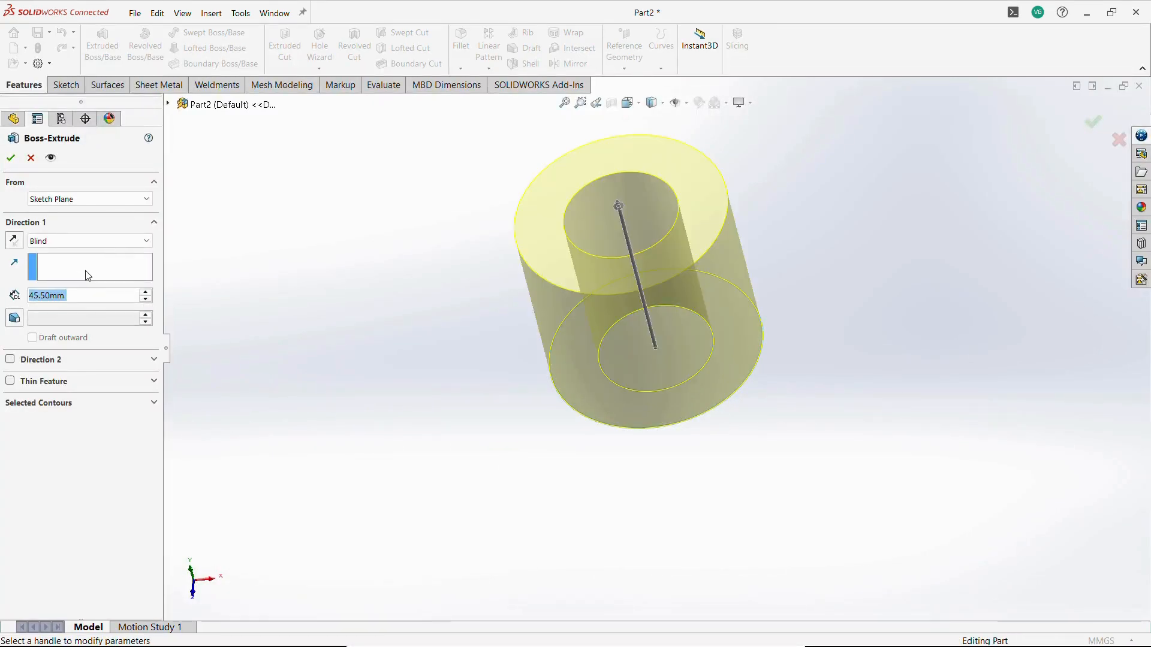
pyautogui.click(11, 159)
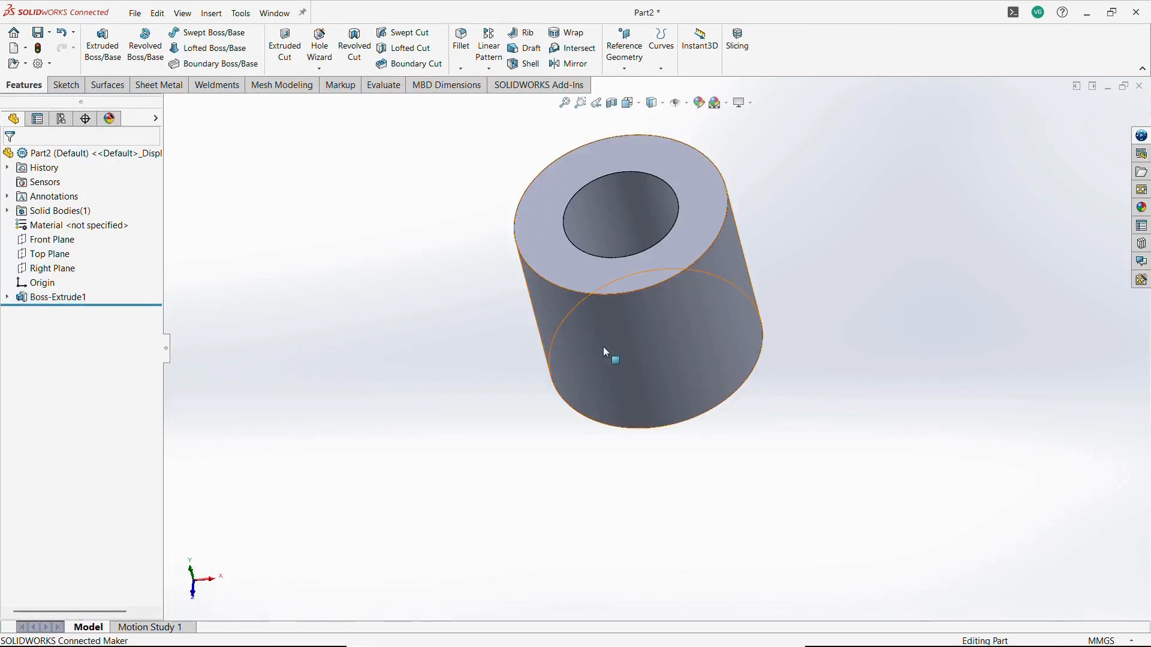
# Step: Start a sketch on the Front Plane and draw a circle about 21 mm in diameter on the cylinder's axis, about 30 mm above the origin
pyautogui.click(52, 239)
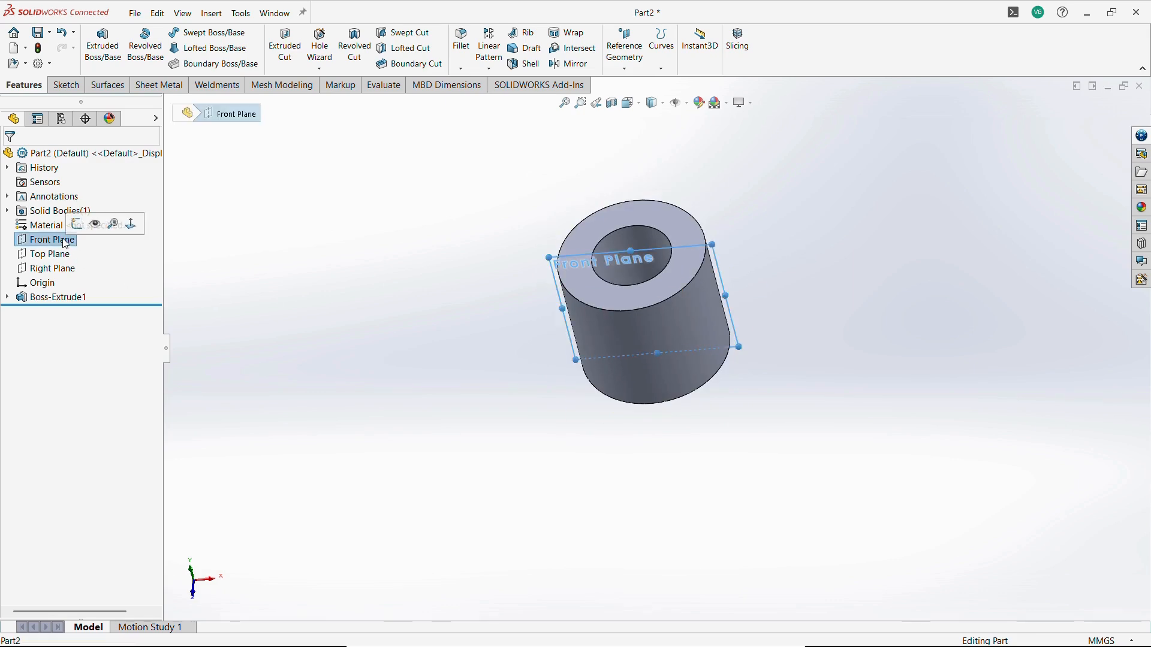
pyautogui.click(89, 221)
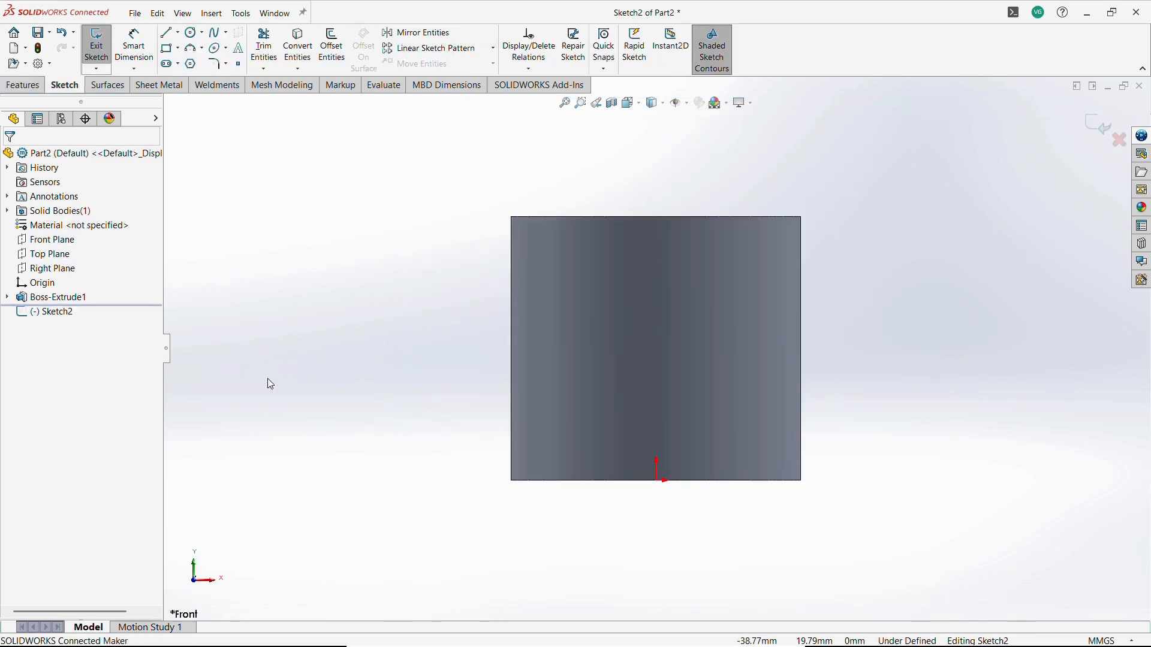
pyautogui.hotkey('alt', 'Tab')
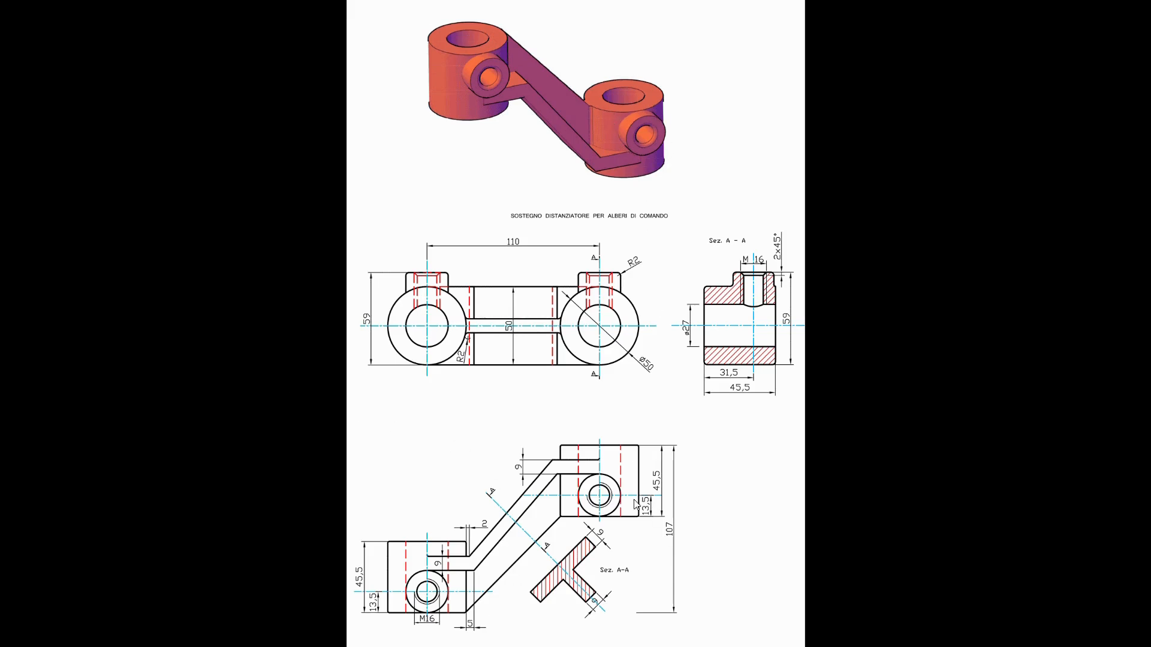
pyautogui.hotkey('alt', 'Tab')
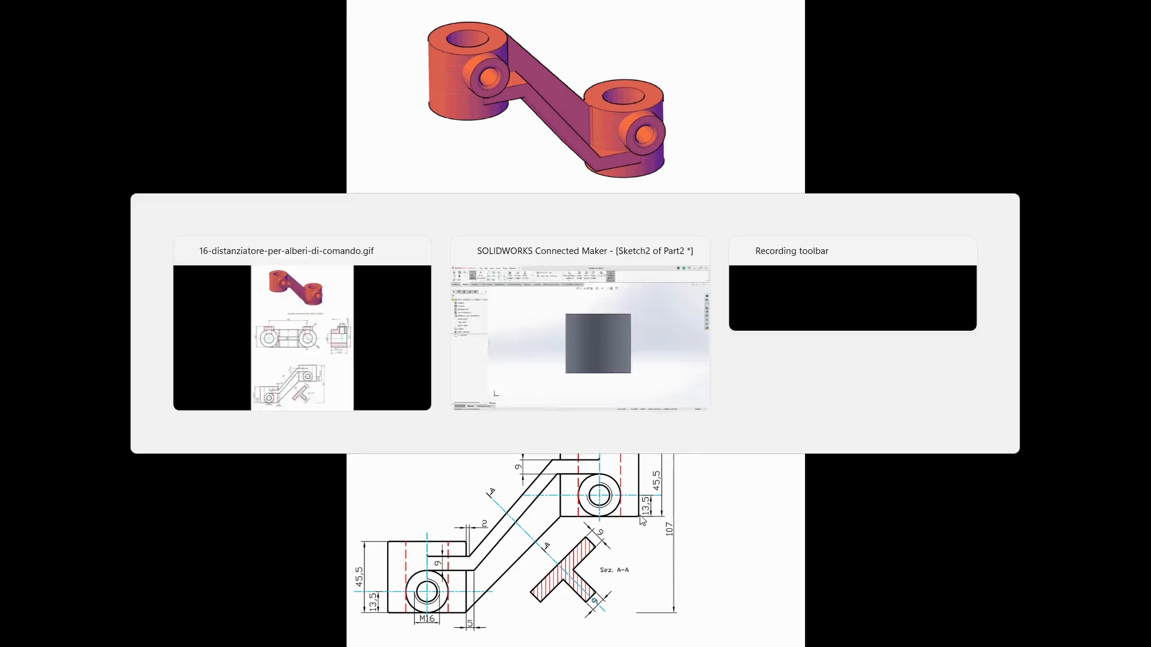
pyautogui.click(190, 35)
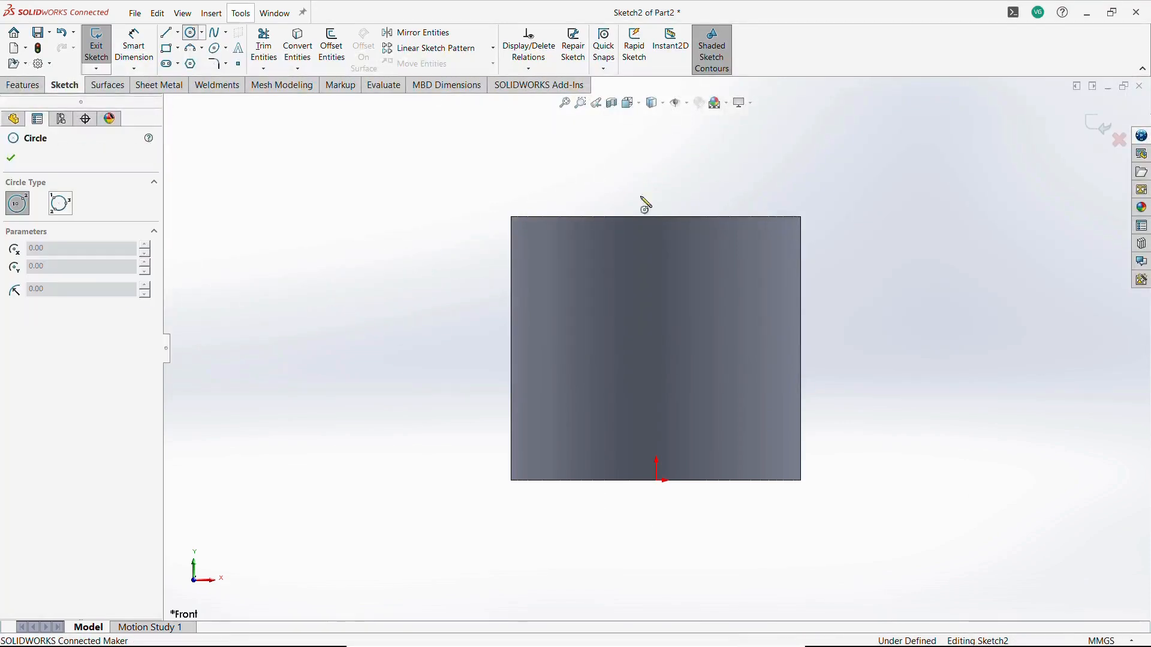
pyautogui.click(656, 308)
pyautogui.click(677, 256)
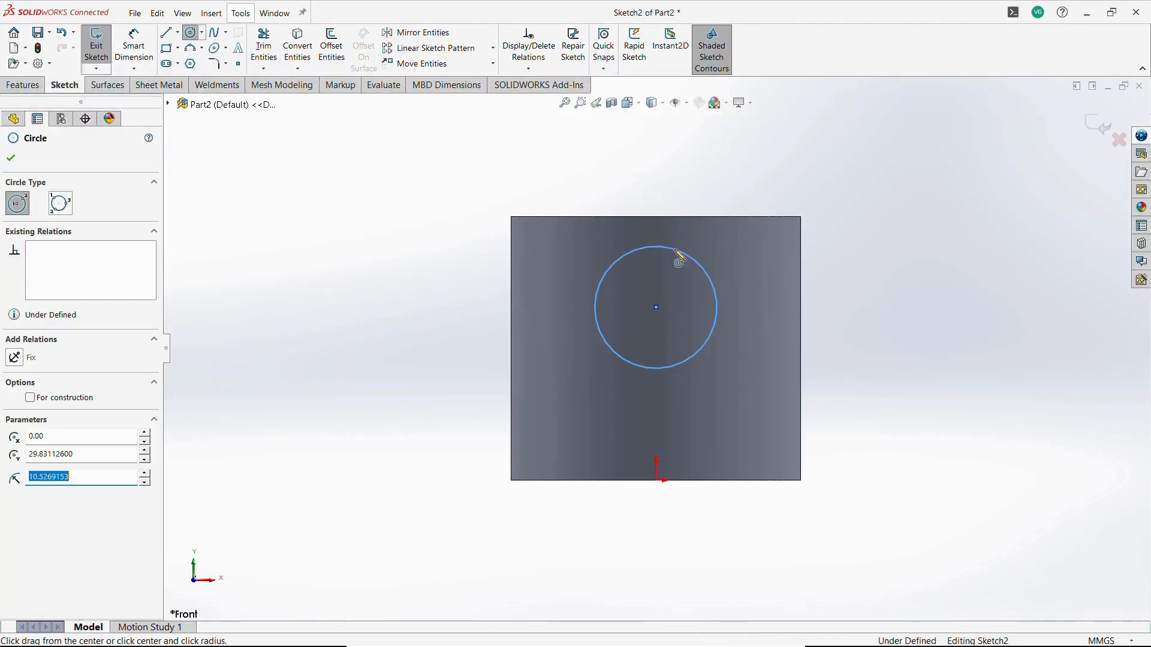
pyautogui.press('Escape')
# Step: Dimension the circle's diameter as 13.5*2, giving 27 mm
pyautogui.click(133, 47)
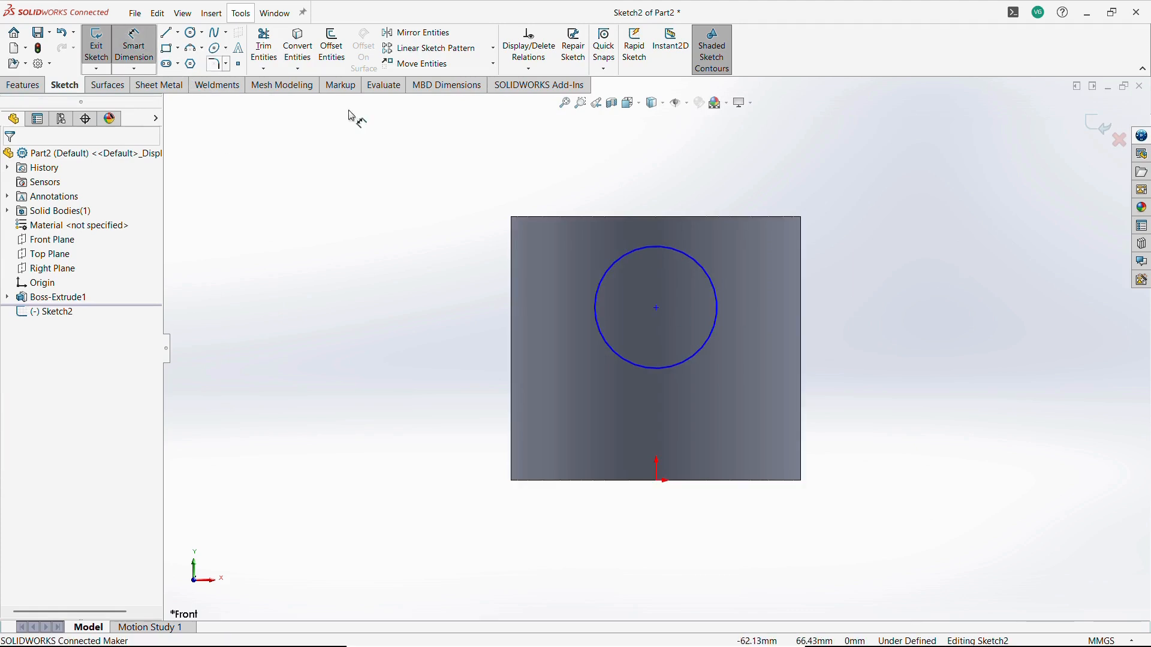
pyautogui.click(716, 322)
pyautogui.click(756, 354)
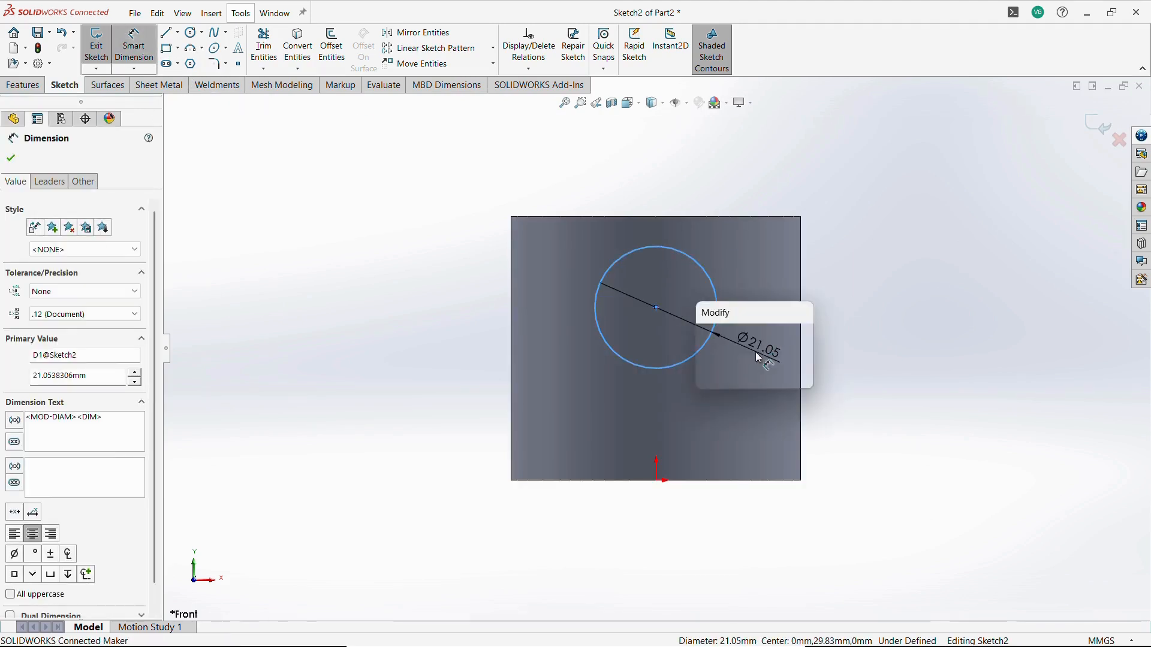
pyautogui.write('13.5*2')
pyautogui.press('Return')
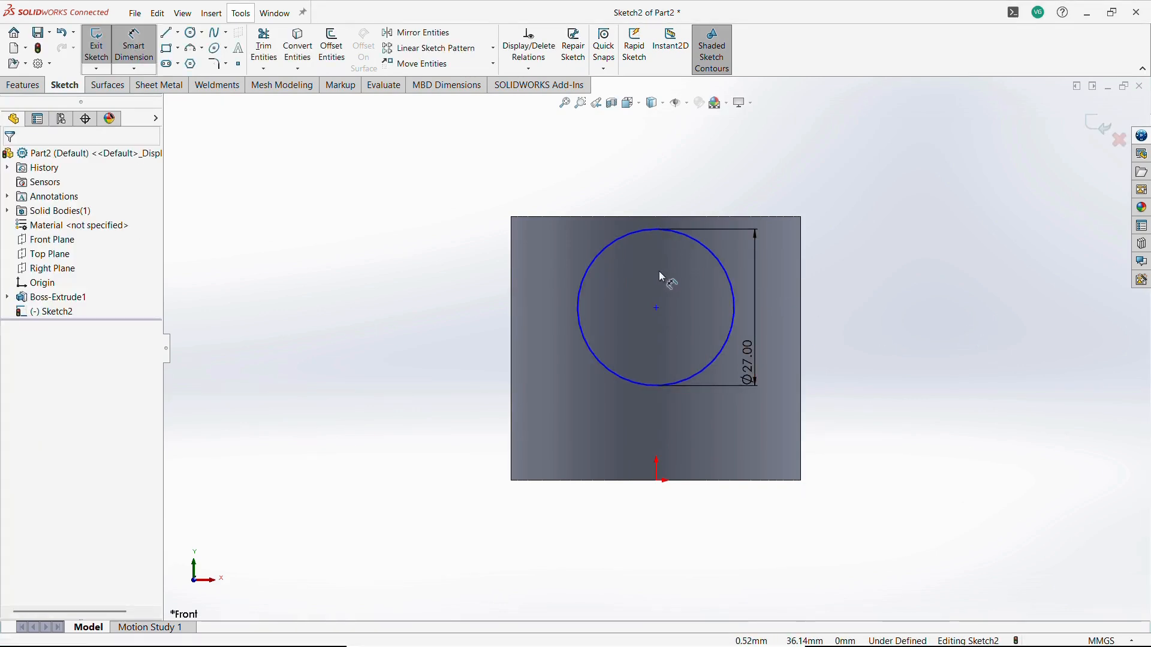
pyautogui.press('Escape')
# Step: Align the circle's centre vertically with the origin
pyautogui.click(657, 308)
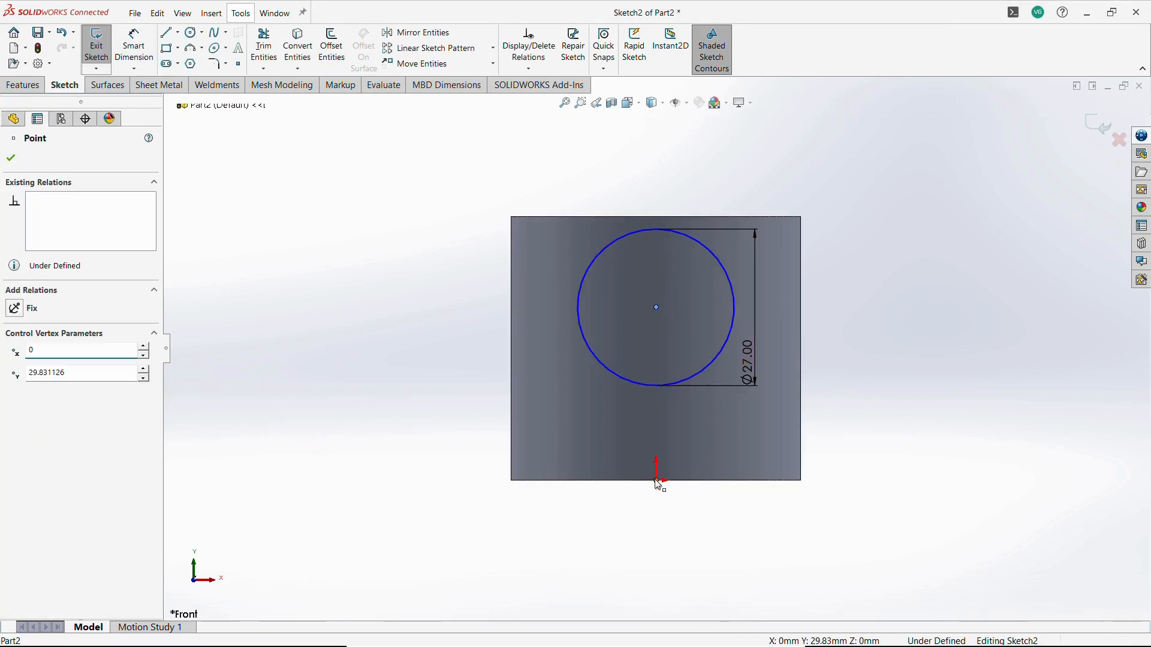
pyautogui.keyDown('ctrl'); pyautogui.click(658, 480); pyautogui.keyUp('ctrl')
pyautogui.click(728, 442)
pyautogui.press('Escape')
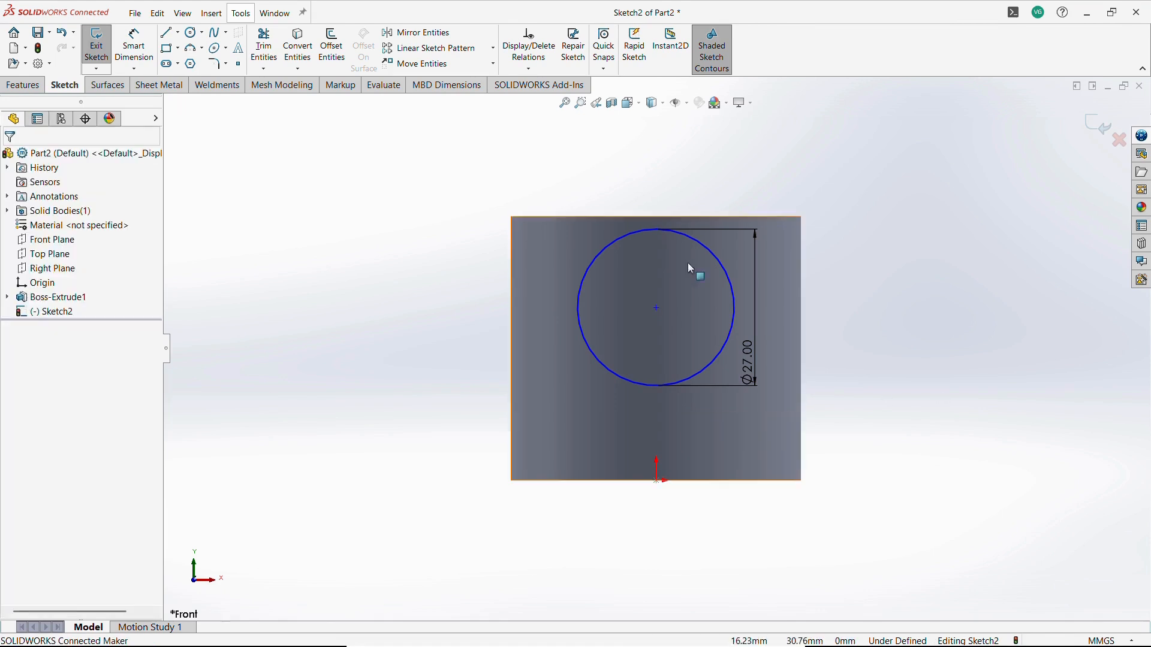
# Step: Make the circle tangent to the cylinder's upper edge and exit the sketch
pyautogui.click(642, 231)
pyautogui.keyDown('ctrl'); pyautogui.click(635, 217); pyautogui.keyUp('ctrl')
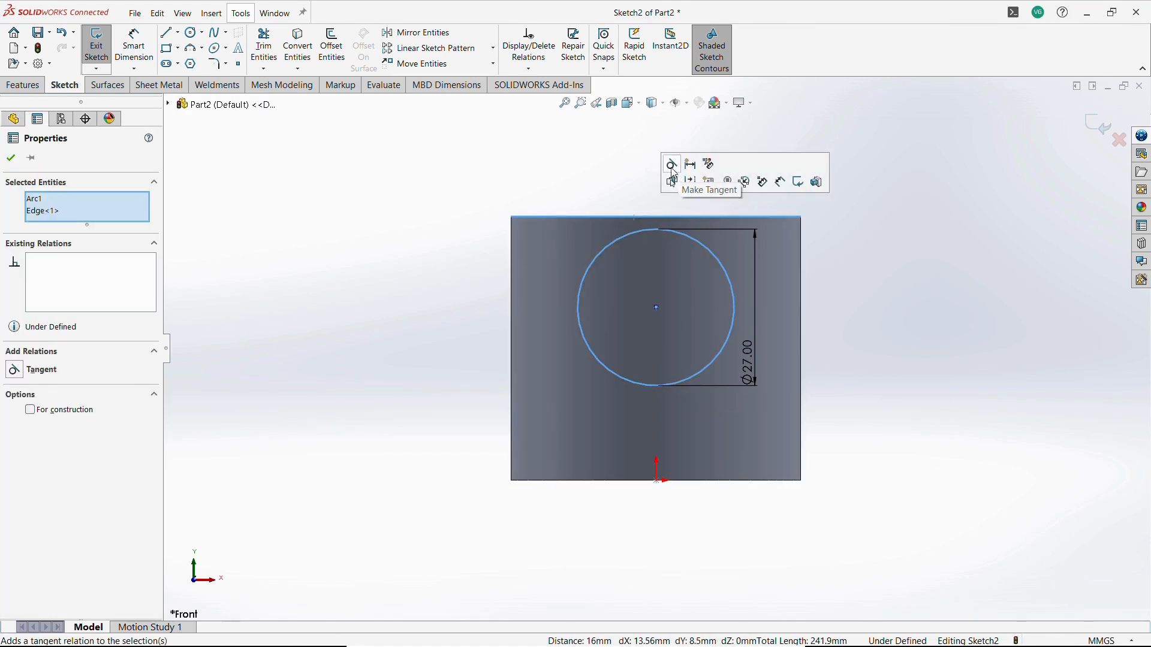
pyautogui.click(672, 169)
pyautogui.press('Escape')
pyautogui.click(96, 47)
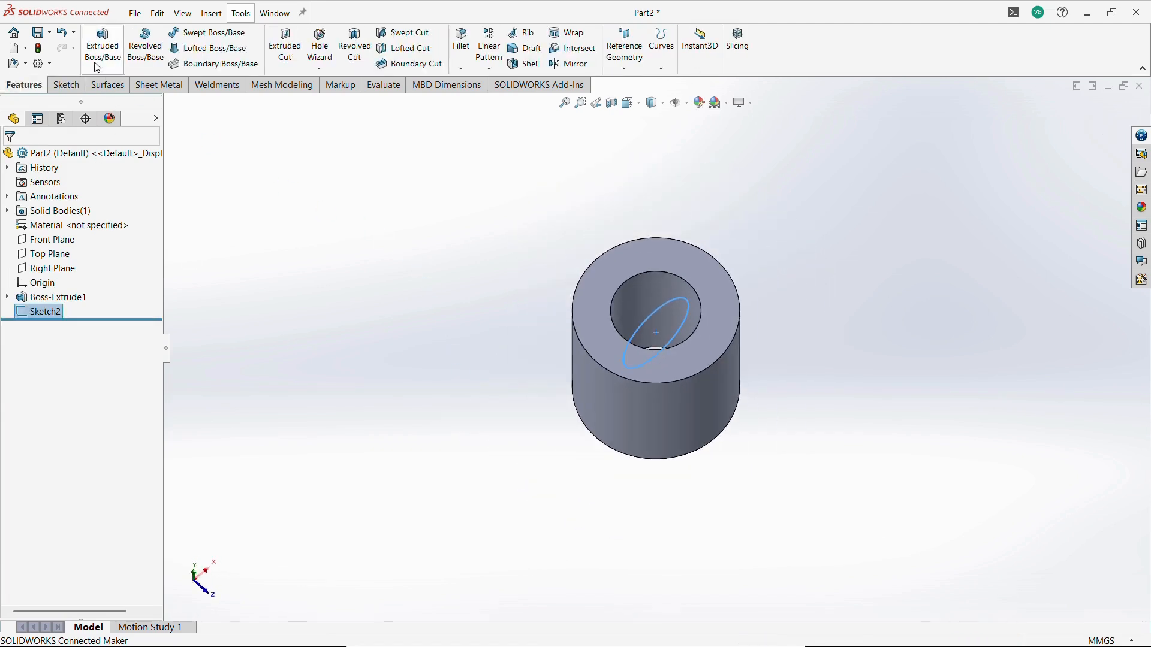
# Step: Start a boss extrusion of the circle sketch and, after consulting the reference drawing, offset its start by 29.5 mm from the sketch plane
pyautogui.click(102, 45)
pyautogui.scroll(-2, 841, 318)
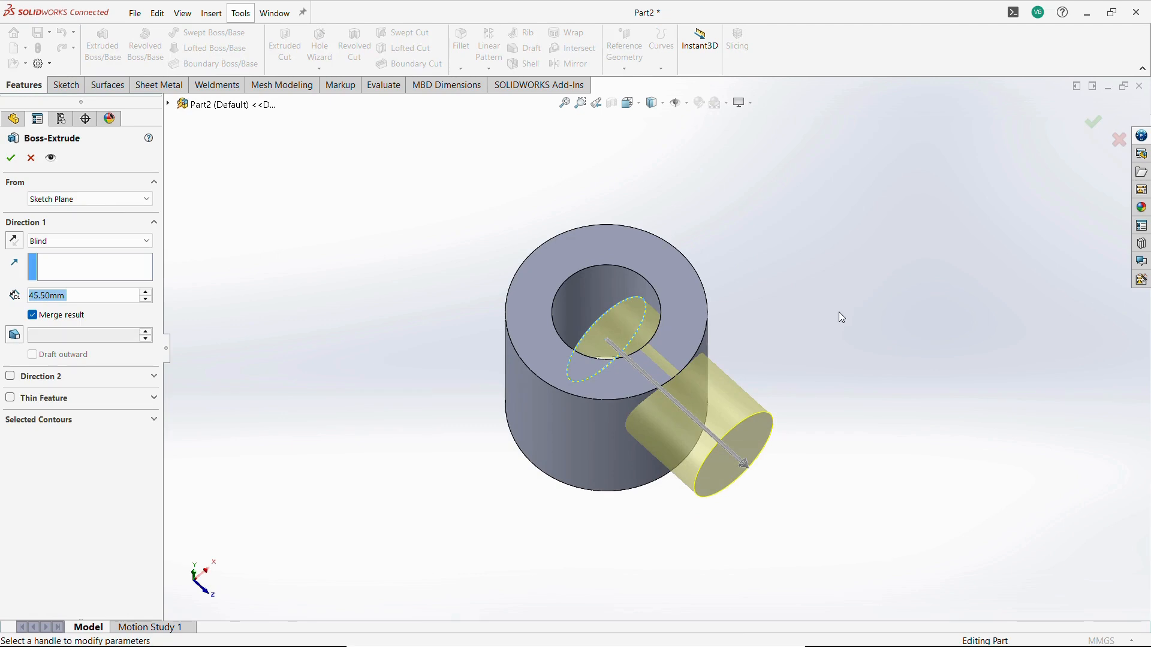
pyautogui.click(114, 200)
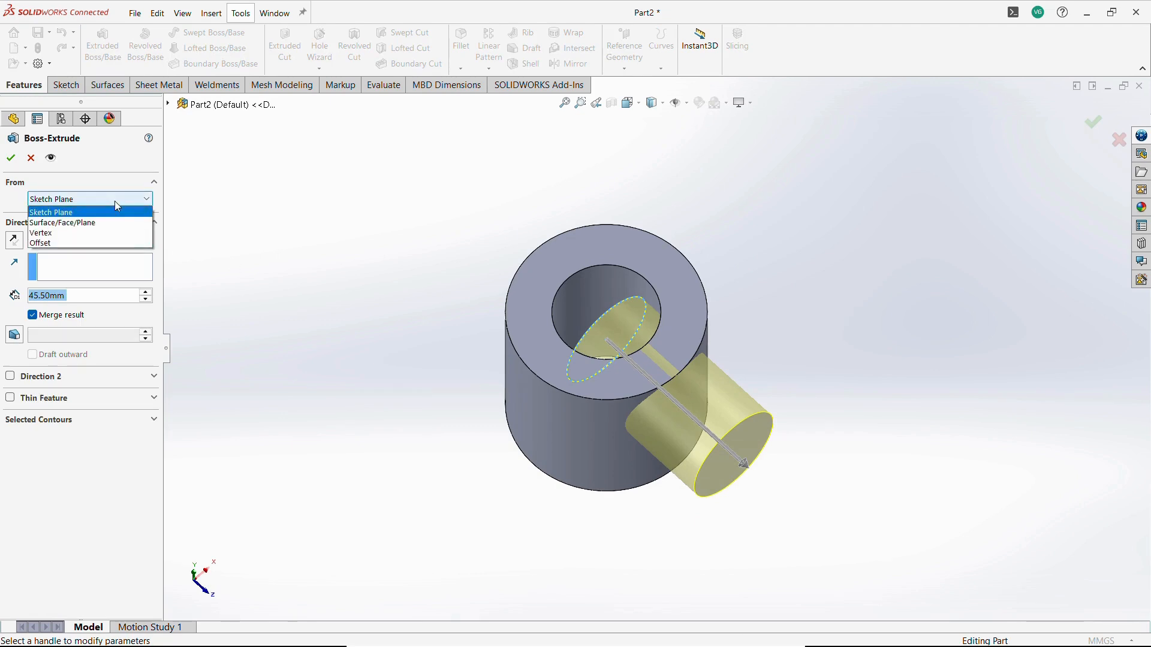
pyautogui.click(74, 244)
pyautogui.click(79, 222)
pyautogui.hotkey('alt', 'Tab')
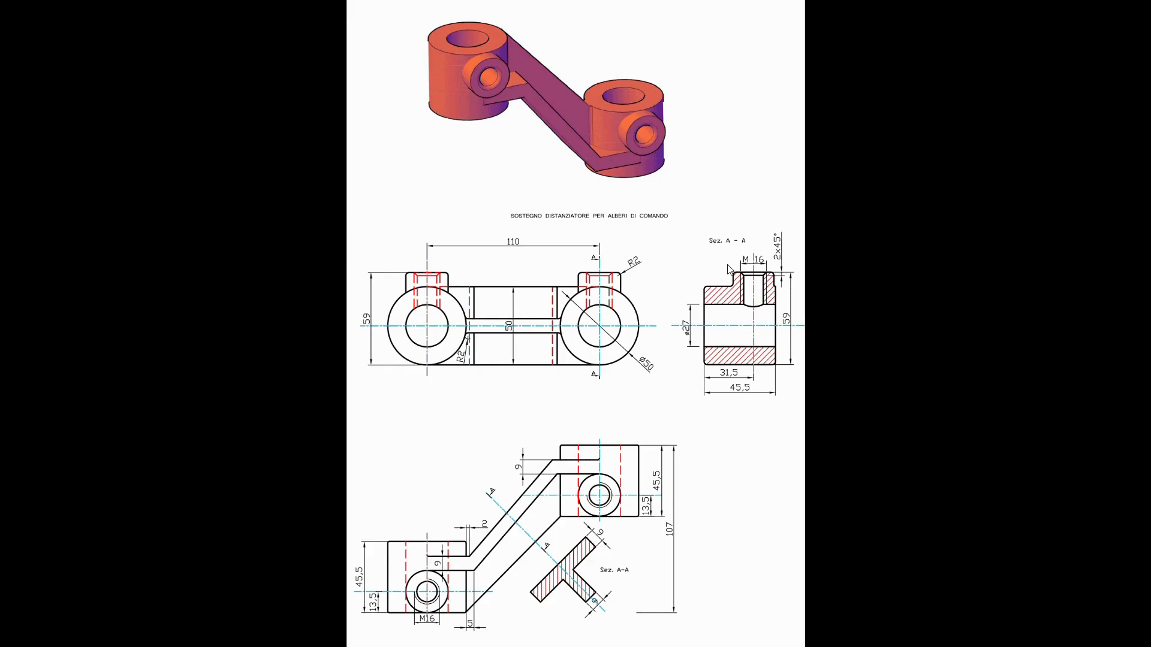
pyautogui.hotkey('alt', 'Tab')
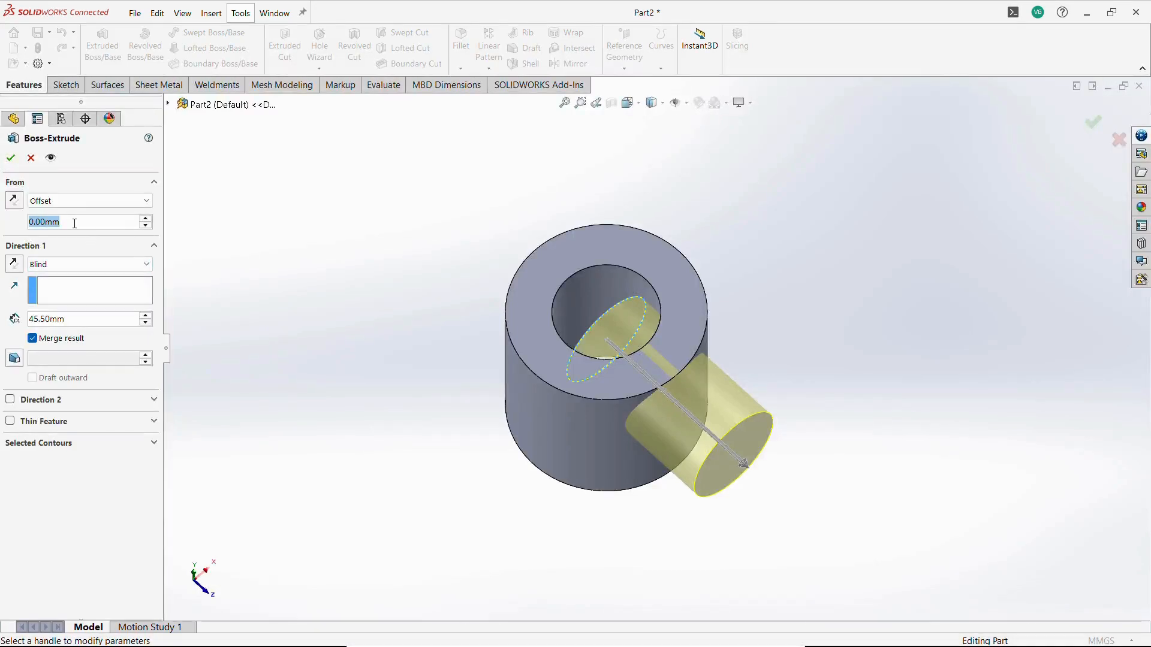
pyautogui.write('29.5')
pyautogui.press('Return')
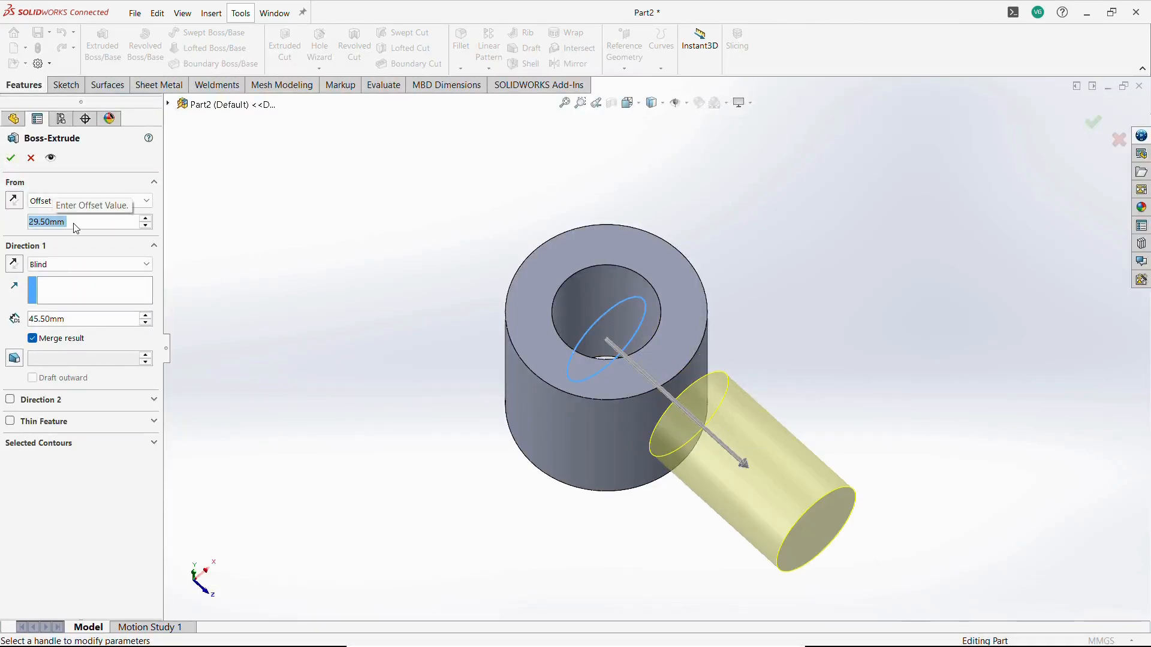
# Step: Reverse the extrusion toward the cylinder, end it Up To Next with merged result, and finish the side boss
pyautogui.click(14, 266)
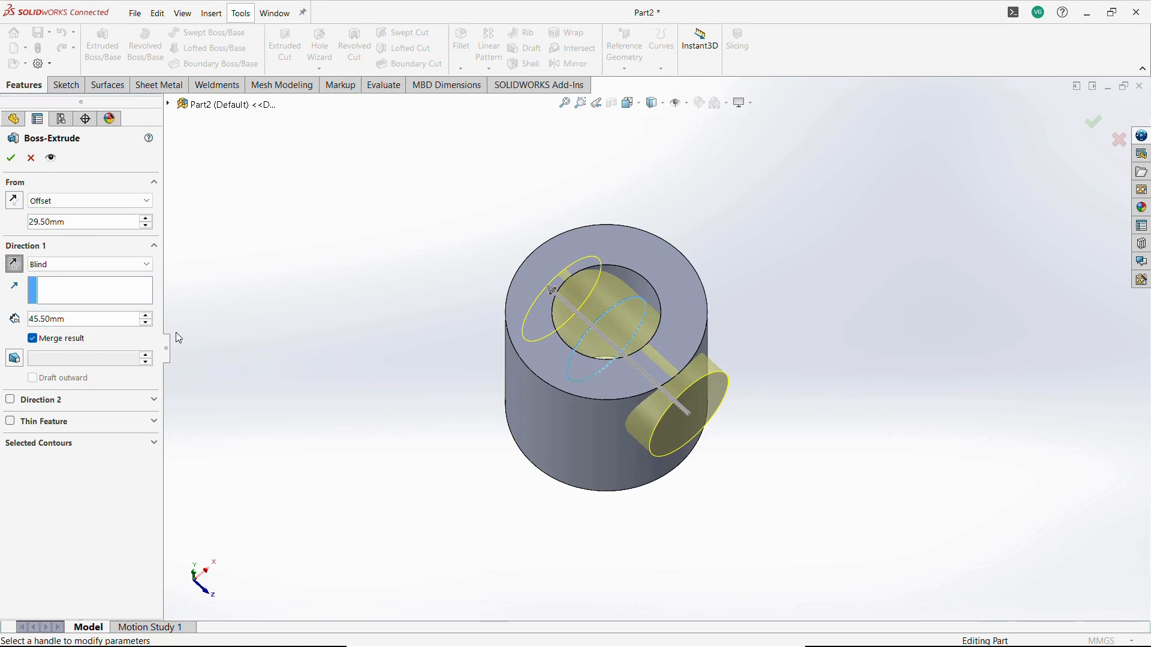
pyautogui.click(47, 268)
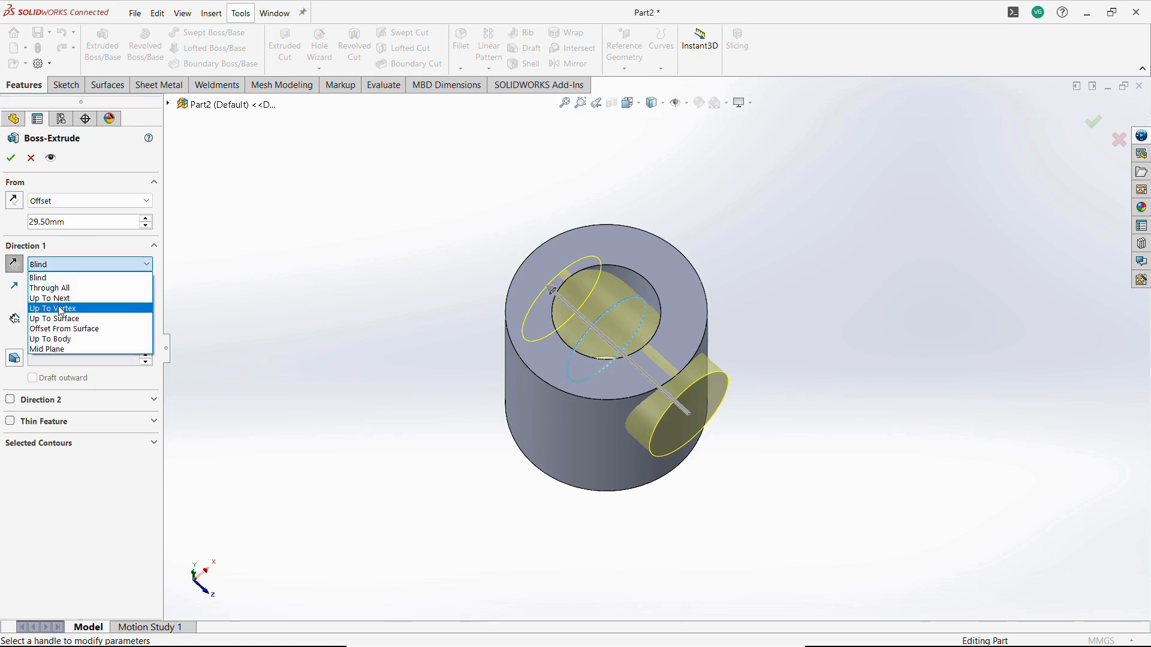
pyautogui.click(49, 298)
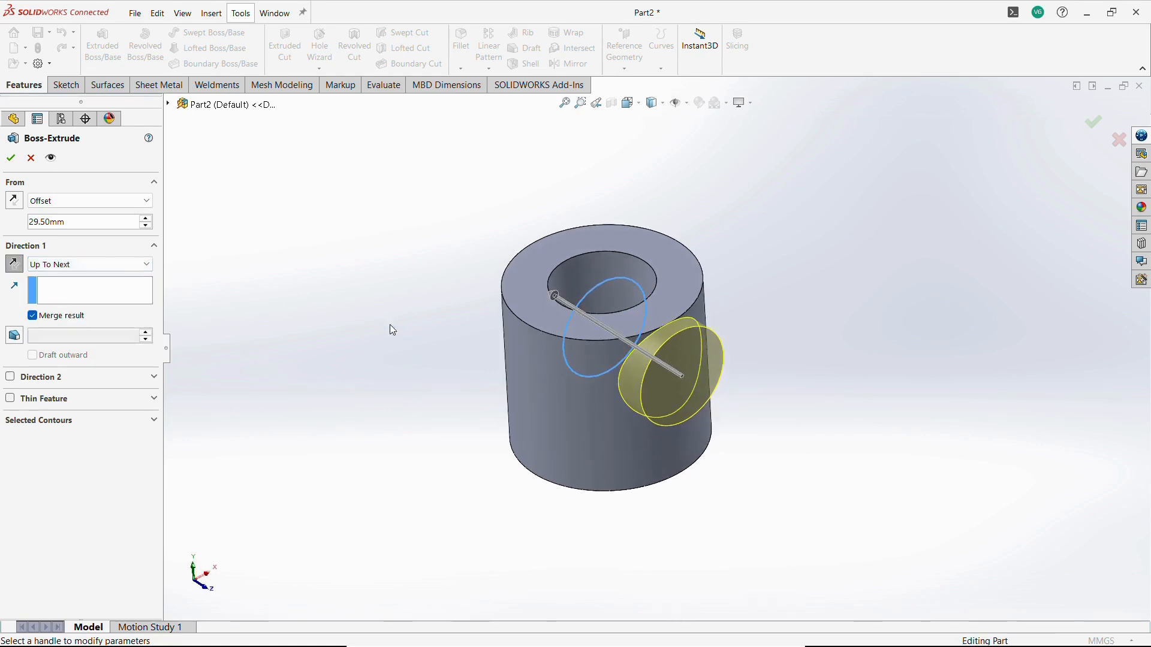
pyautogui.click(10, 158)
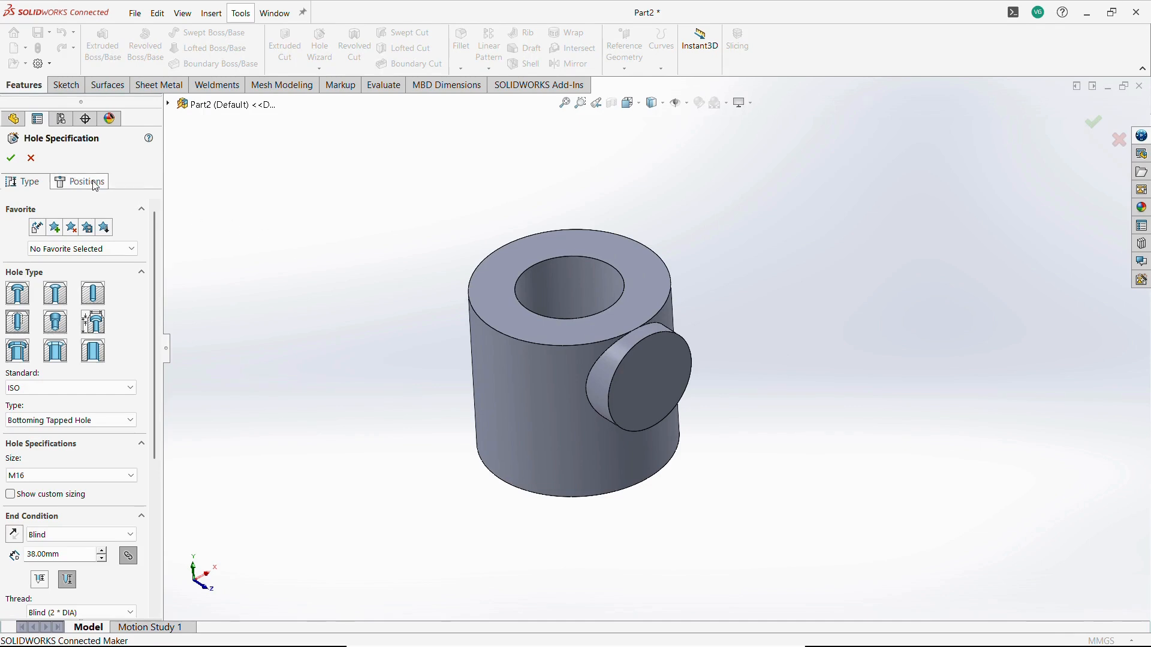
# Step: Place the ISO M16 bottoming tapped hole at the centre of the side boss's flat face and create it
pyautogui.click(95, 183)
pyautogui.click(632, 414)
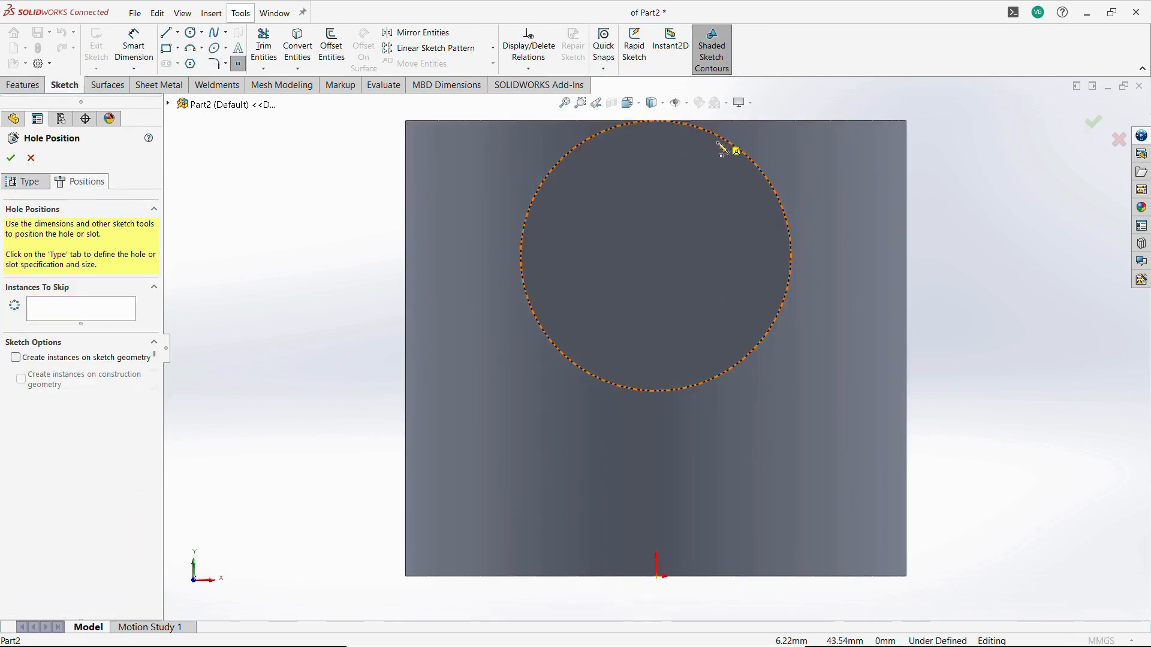
pyautogui.click(656, 256)
pyautogui.scroll(3, 656, 346)
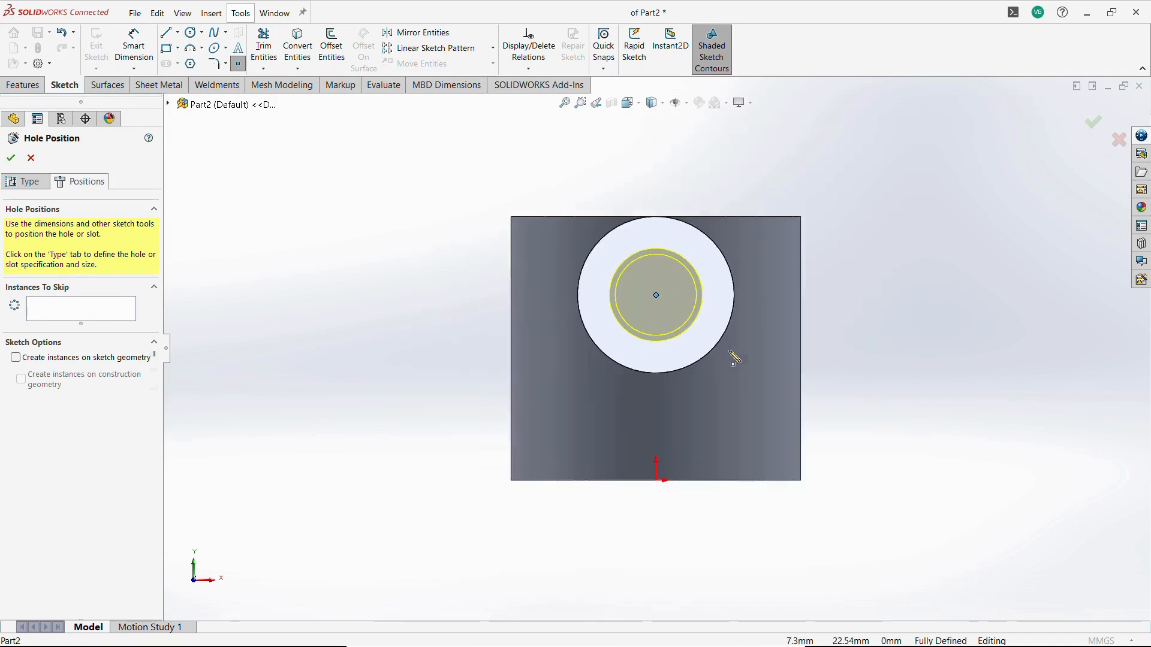
pyautogui.moveTo(732, 359); pyautogui.dragTo(751, 483, button='middle')
pyautogui.click(24, 181)
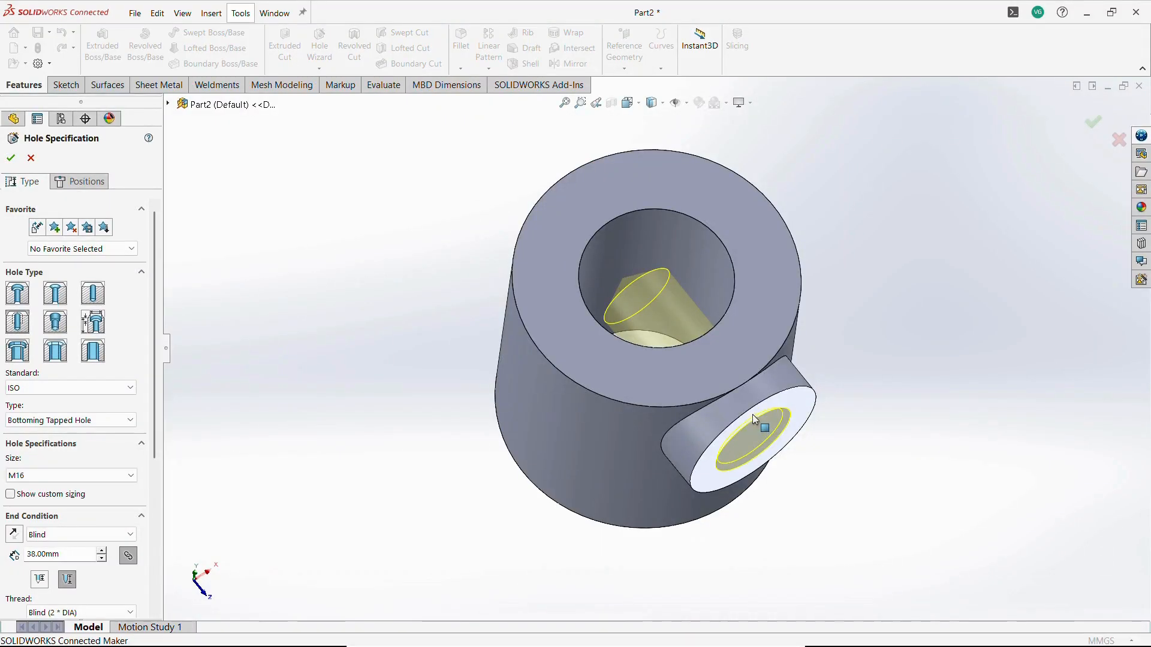
pyautogui.moveTo(716, 433); pyautogui.dragTo(689, 447, button='middle')
pyautogui.click(10, 157)
pyautogui.hotkey('ctrl', '7')
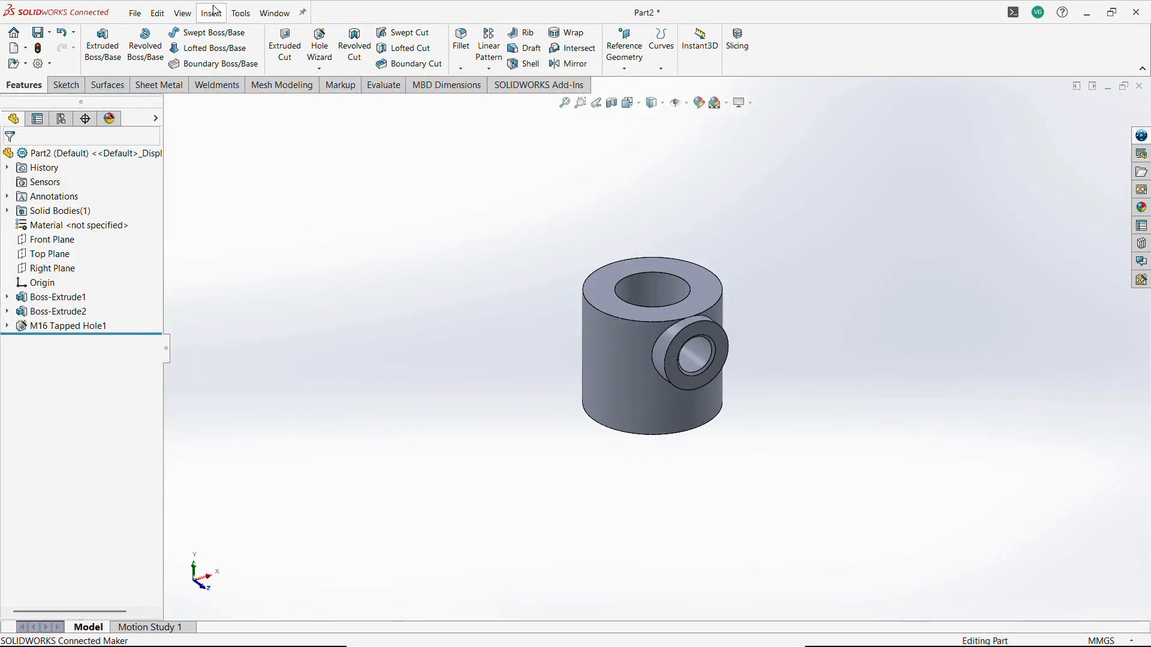
# Step: Start Move/Copy Body with the hollow cylinder body selected for a single copy
pyautogui.click(212, 12)
pyautogui.moveTo(270, 64)
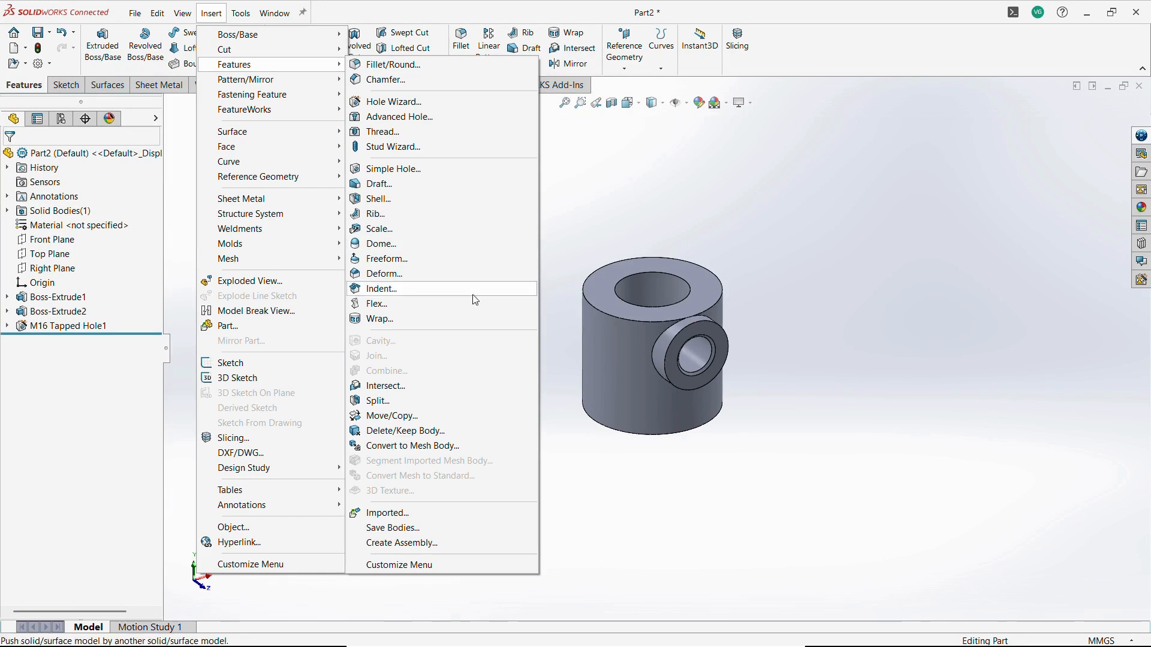
pyautogui.click(470, 416)
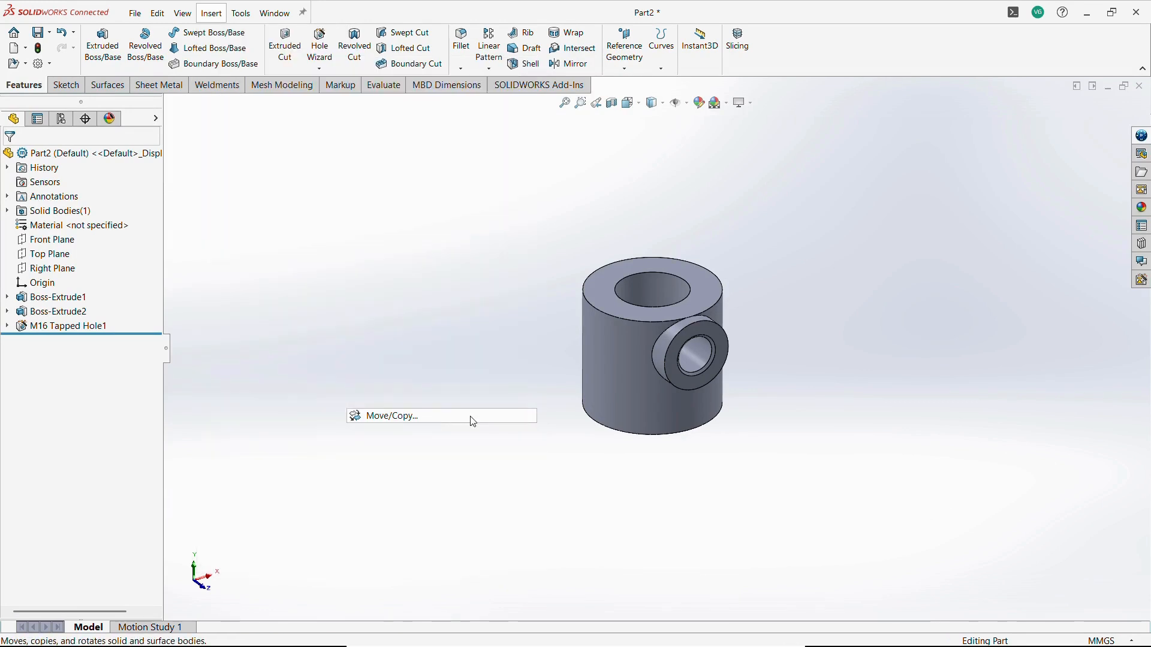
pyautogui.click(598, 394)
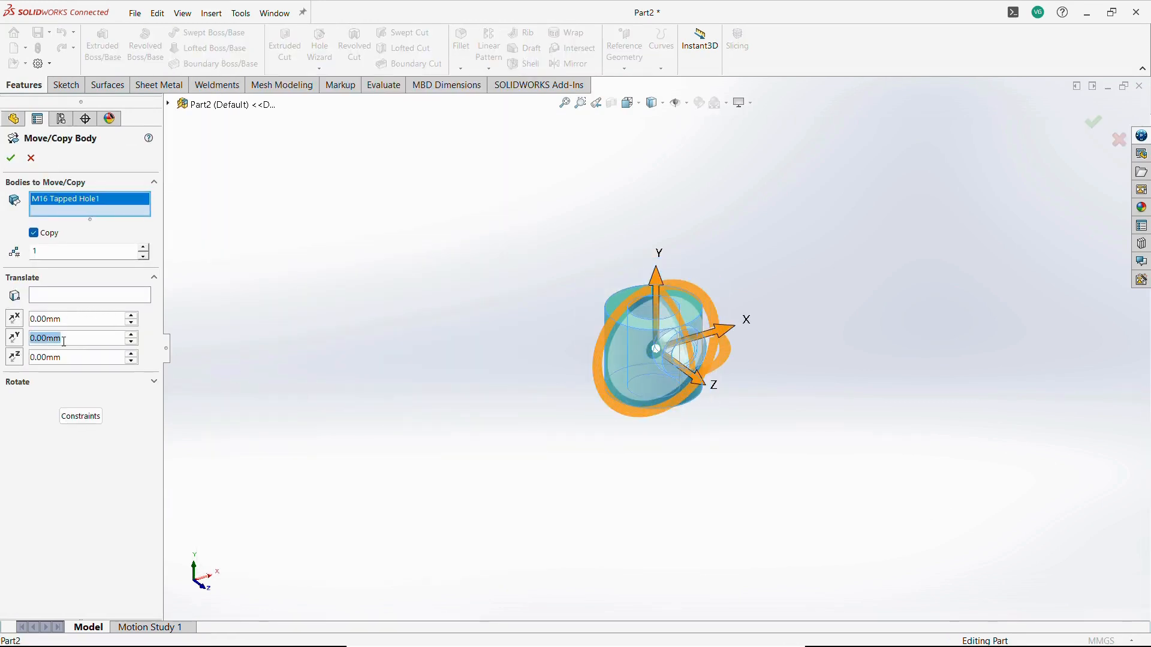
pyautogui.write('110')
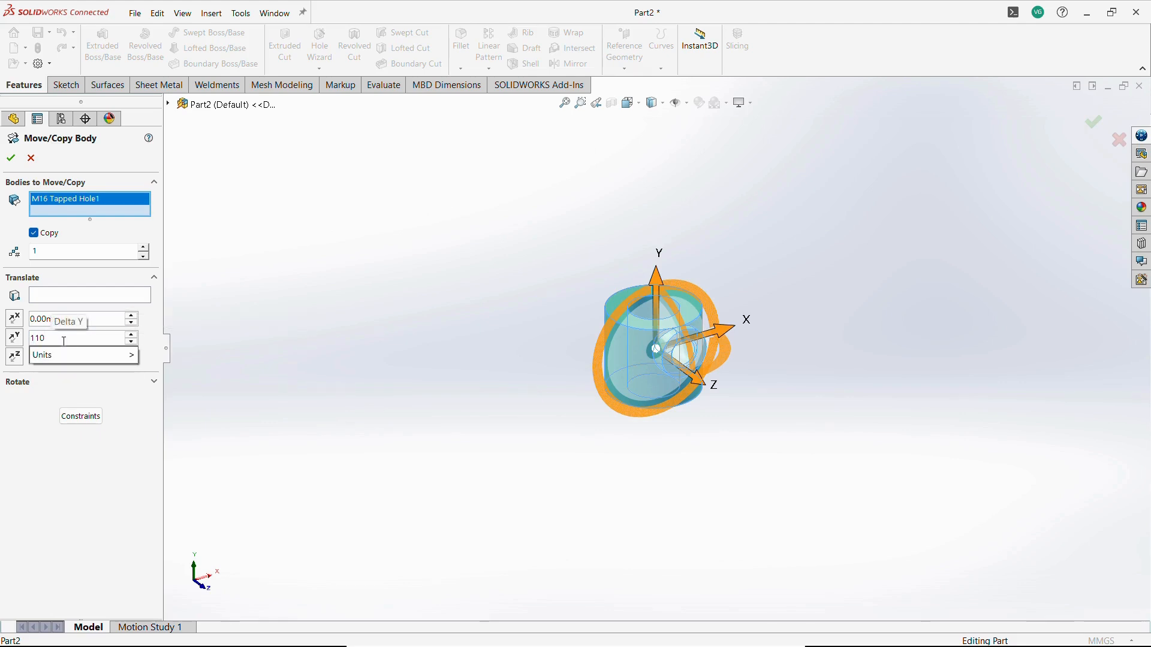
pyautogui.press('BackSpace')
pyautogui.press('BackSpace')
pyautogui.press('BackSpace')
pyautogui.write('=')
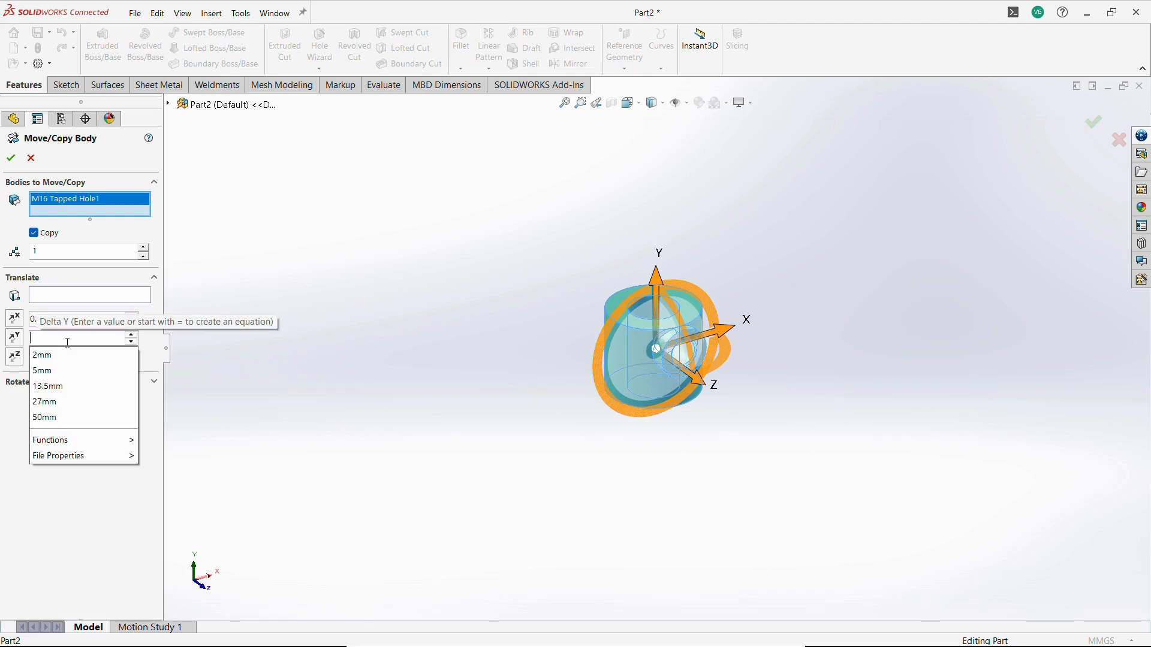
pyautogui.moveTo(82, 455)
pyautogui.click(280, 538)
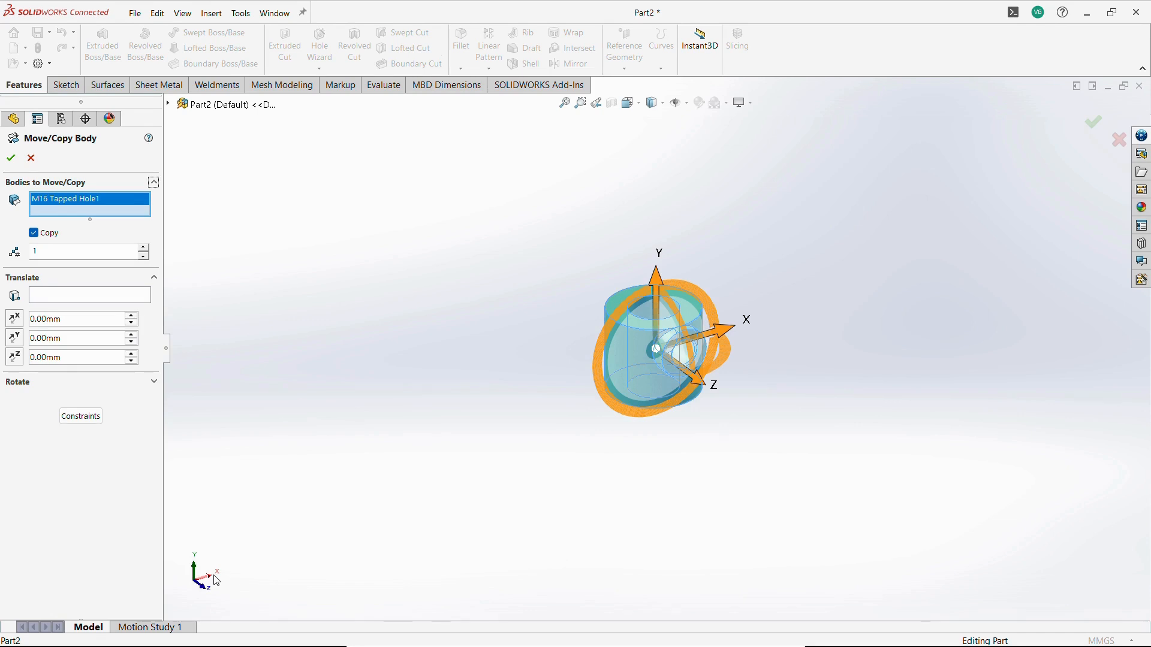
# Step: Set the copy's X translation to 110 mm and reverse its direction
pyautogui.write('110')
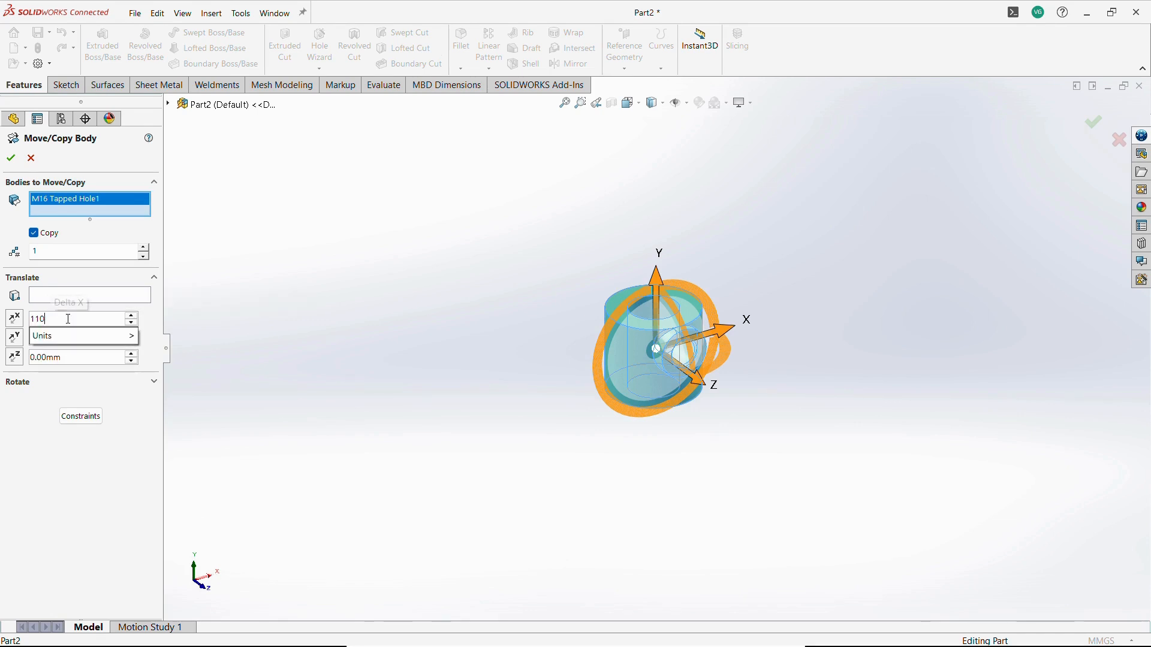
pyautogui.press('Return')
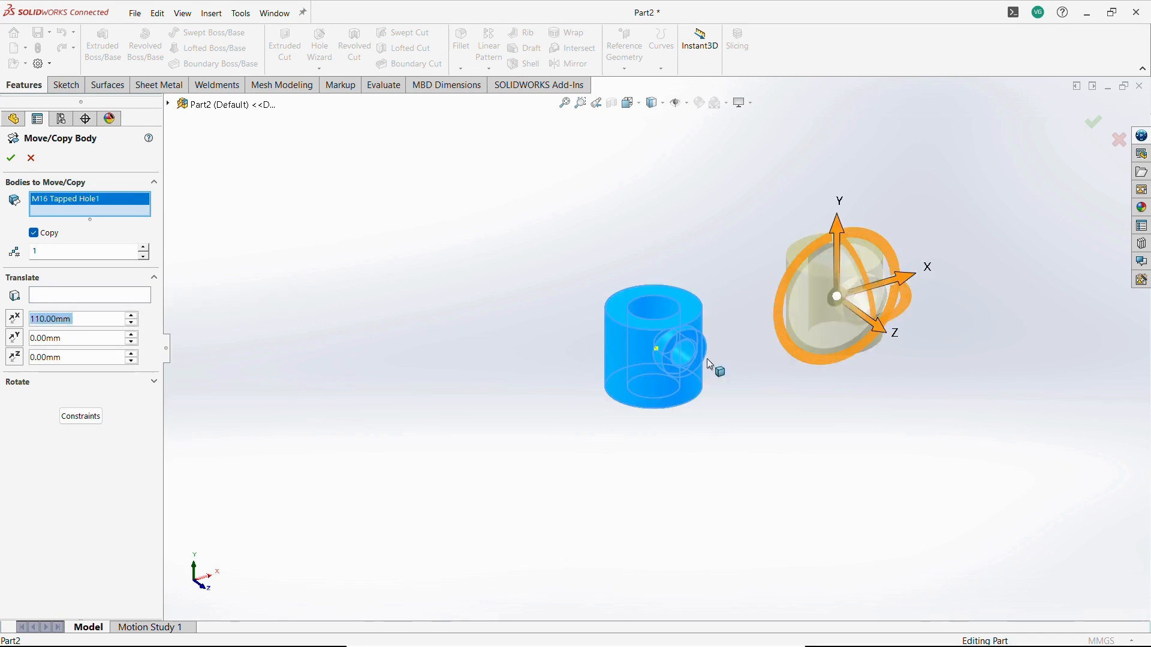
pyautogui.click(17, 325)
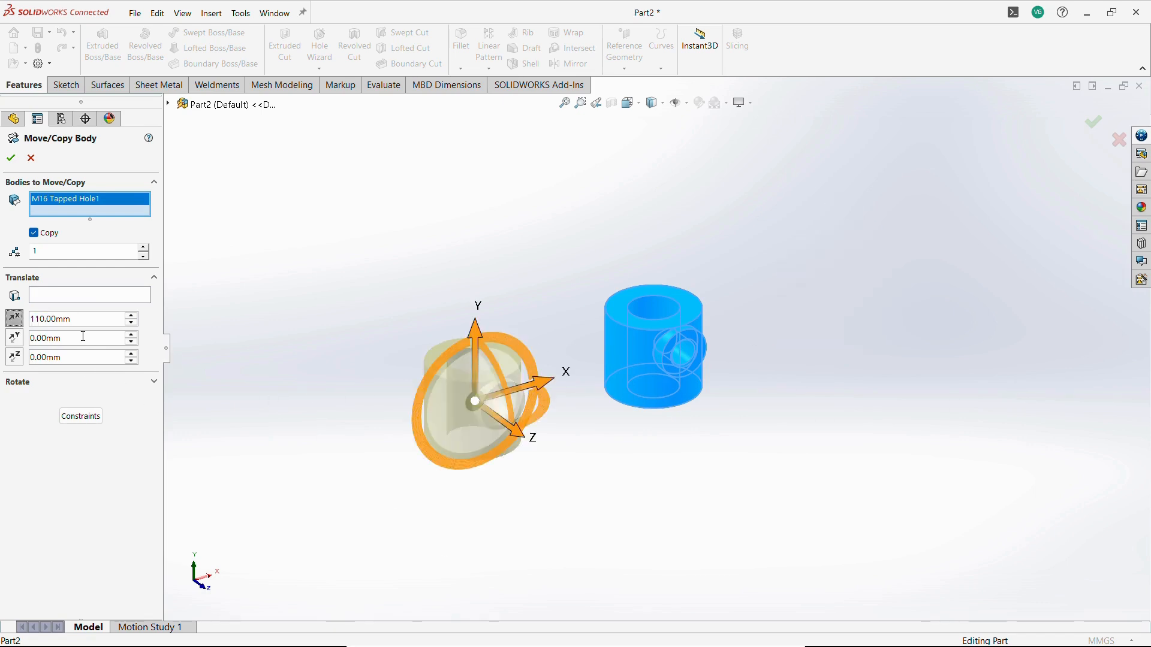
# Step: Consult the reference drawing, set the copy's Y translation to 107-45.5, giving 61.5 mm, and create the copied body
pyautogui.hotkey('alt', 'Tab')
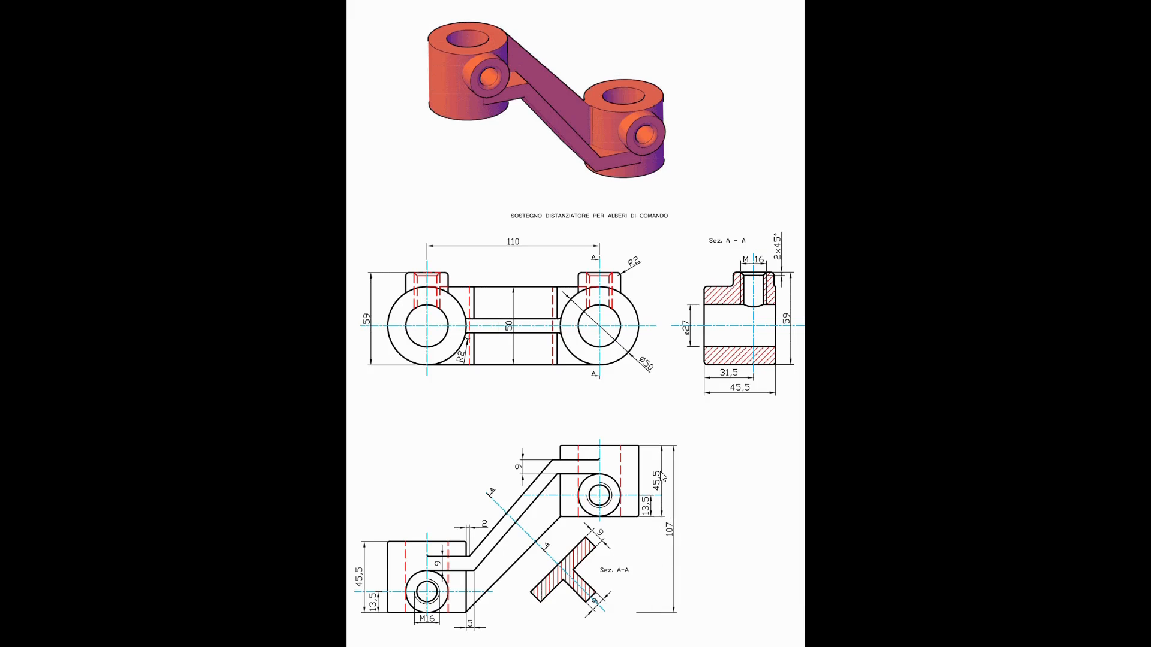
pyautogui.hotkey('alt', 'Tab')
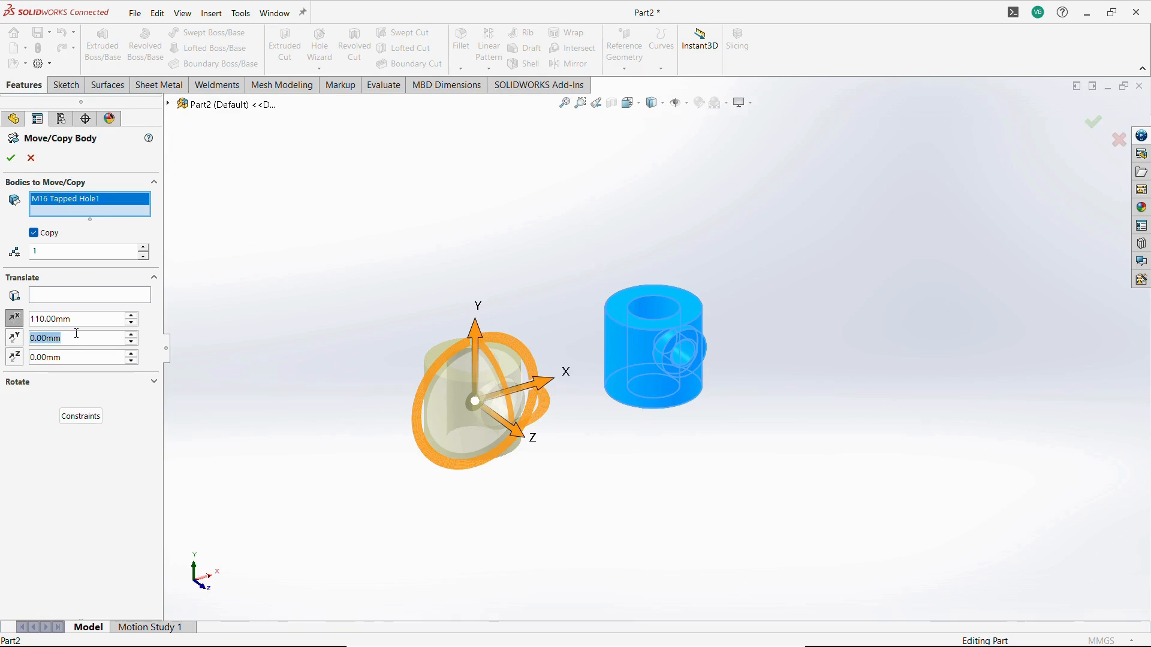
pyautogui.write('107-45.5')
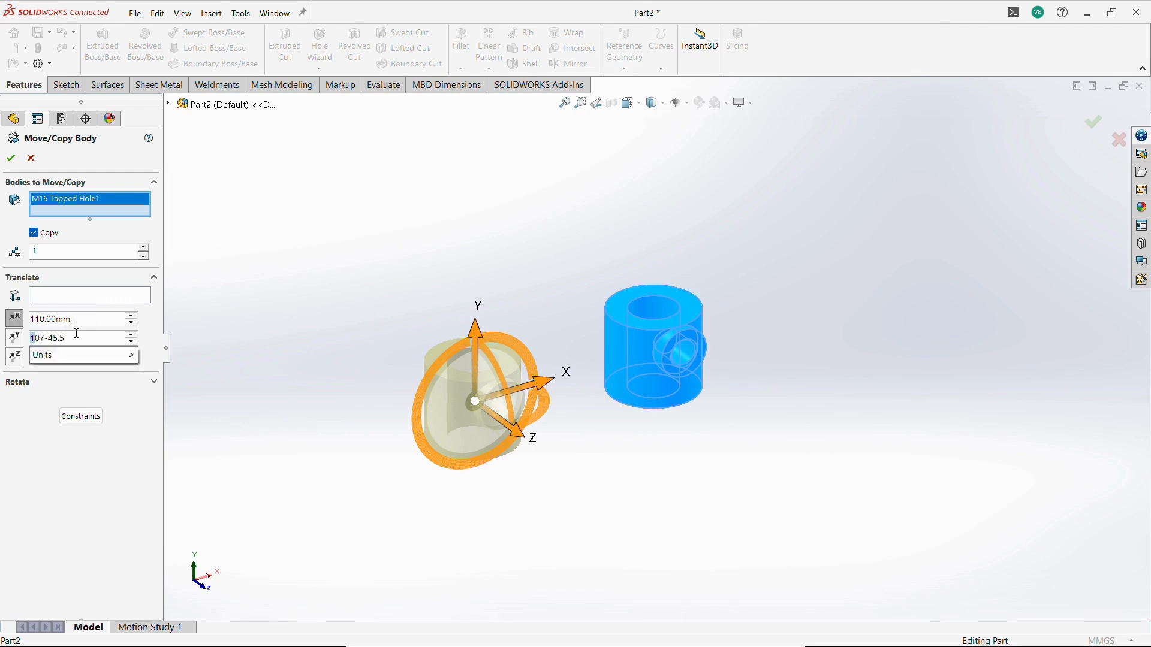
pyautogui.press('Return')
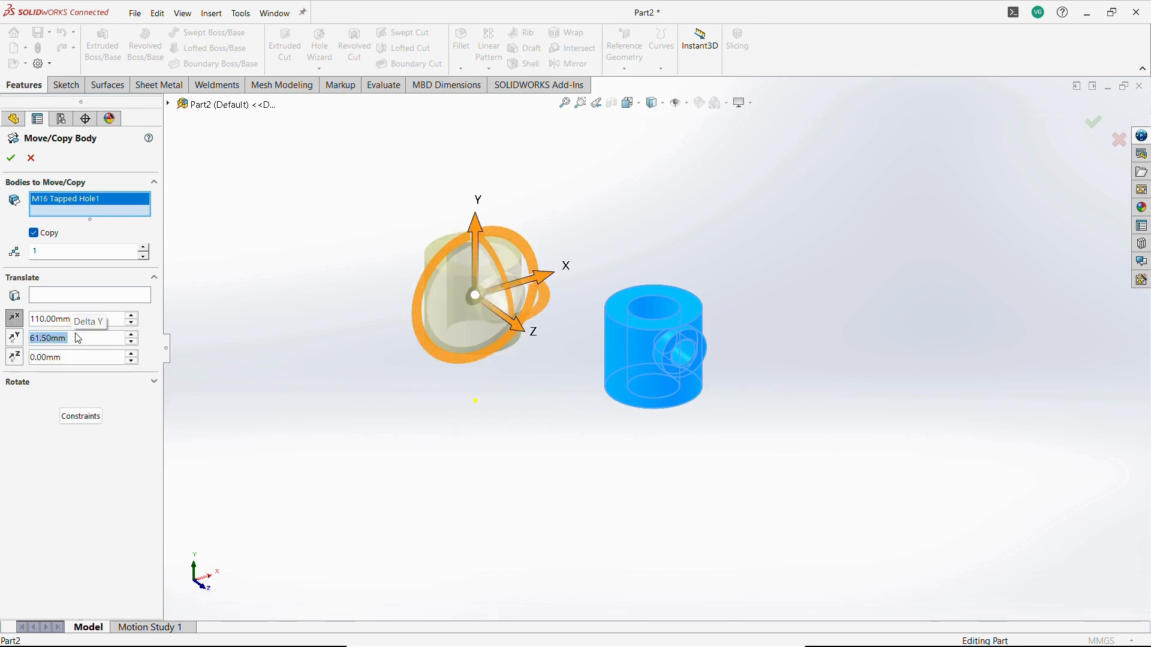
pyautogui.click(21, 159)
# Step: Measure between the copied cylinder's top face and the original cylinder's bottom face
pyautogui.press('m')
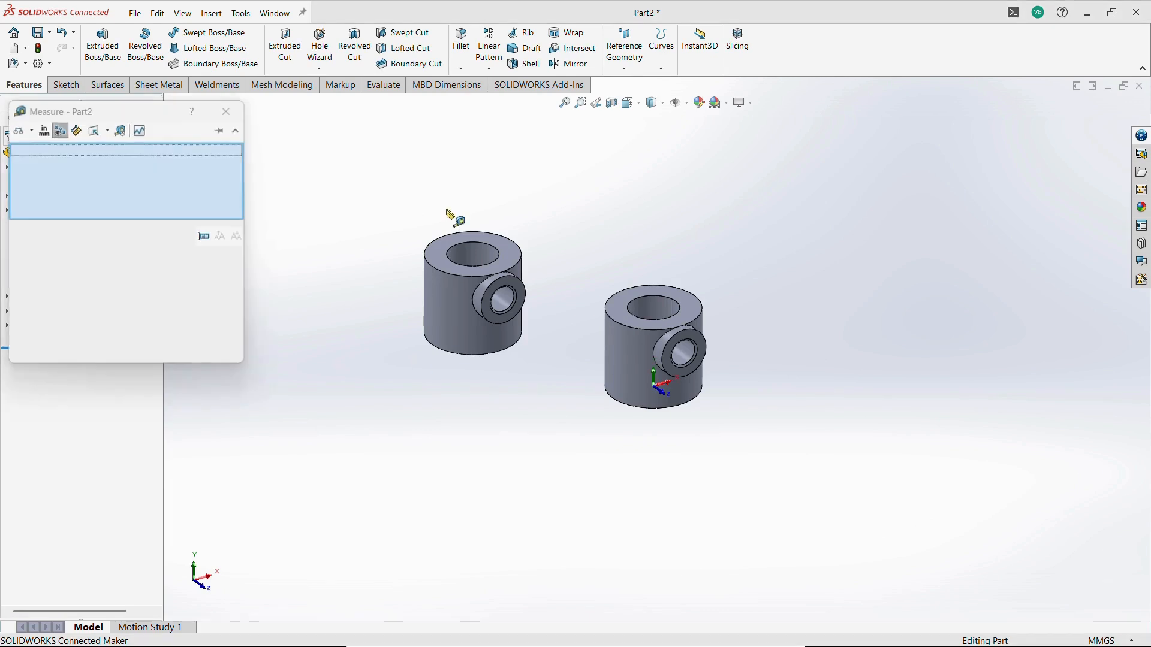
pyautogui.click(501, 260)
pyautogui.moveTo(600, 366); pyautogui.dragTo(607, 246, button='middle')
pyautogui.click(649, 465)
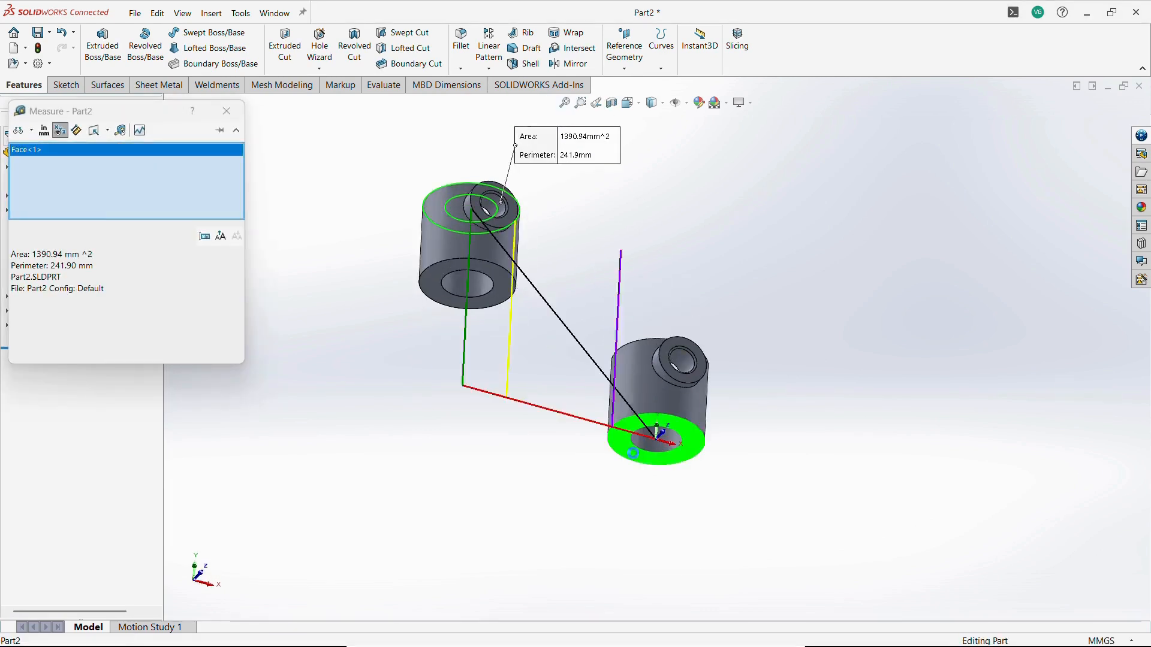
pyautogui.moveTo(649, 465); pyautogui.dragTo(536, 542, button='middle')
pyautogui.press('Escape')
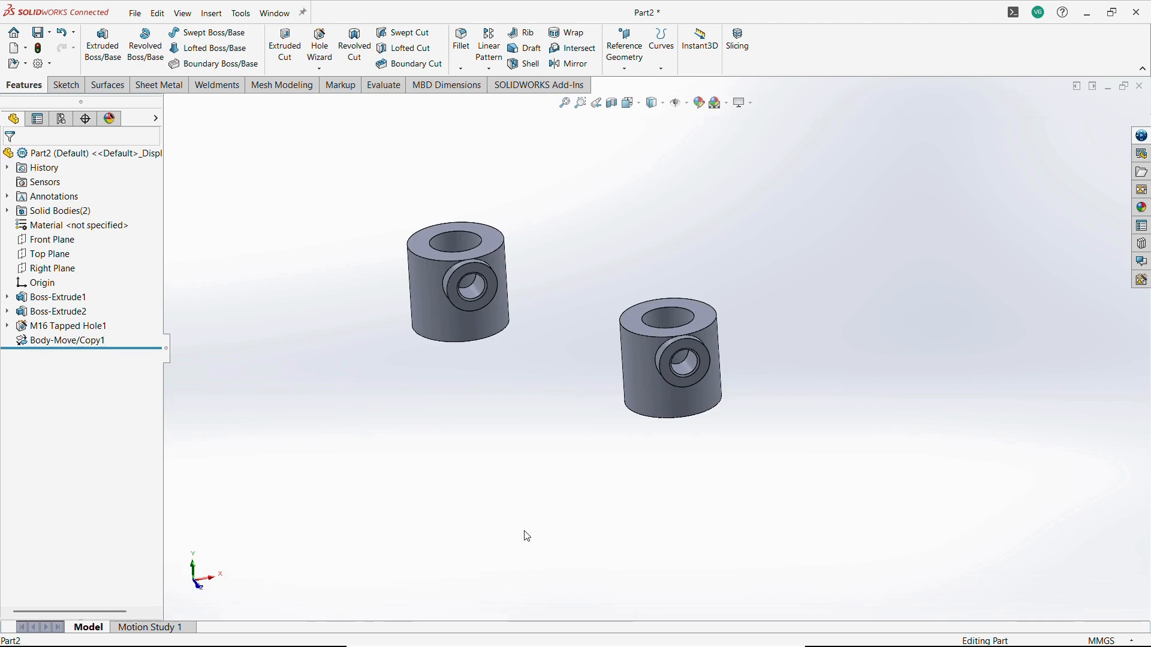
# Step: Sketch three connected lines on the Front Plane from the upper boss's lowest point to the lower boss's, about 31, 78 and 30 mm long
pyautogui.moveTo(586, 484); pyautogui.dragTo(564, 506, button='middle')
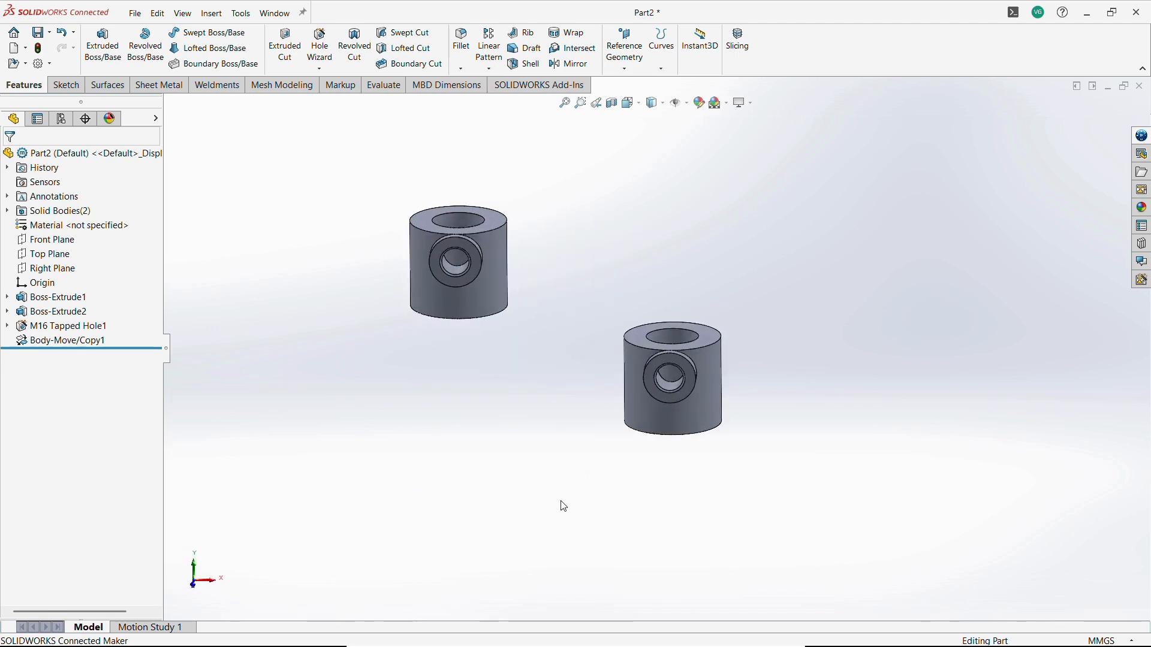
pyautogui.click(52, 239)
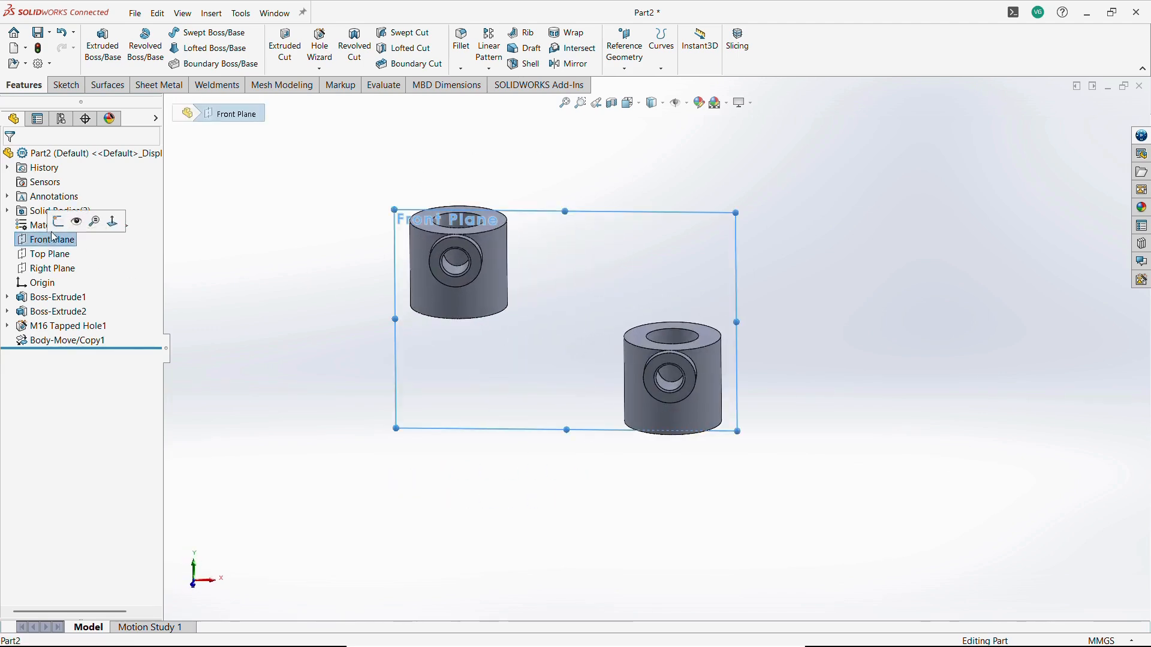
pyautogui.click(63, 220)
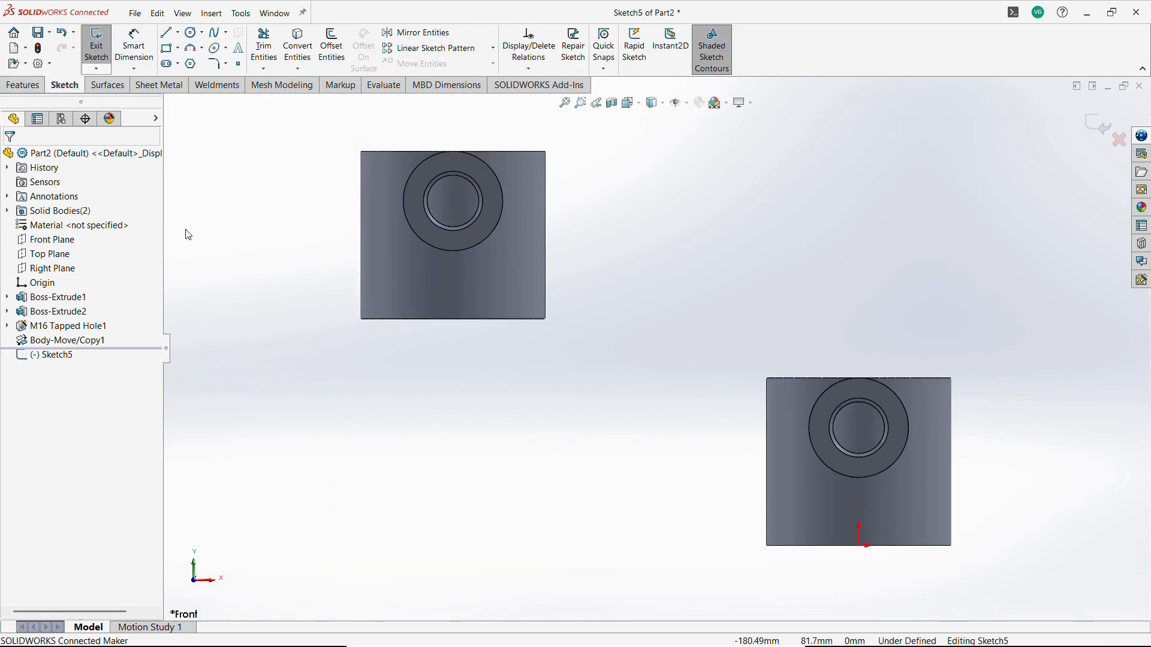
pyautogui.click(166, 32)
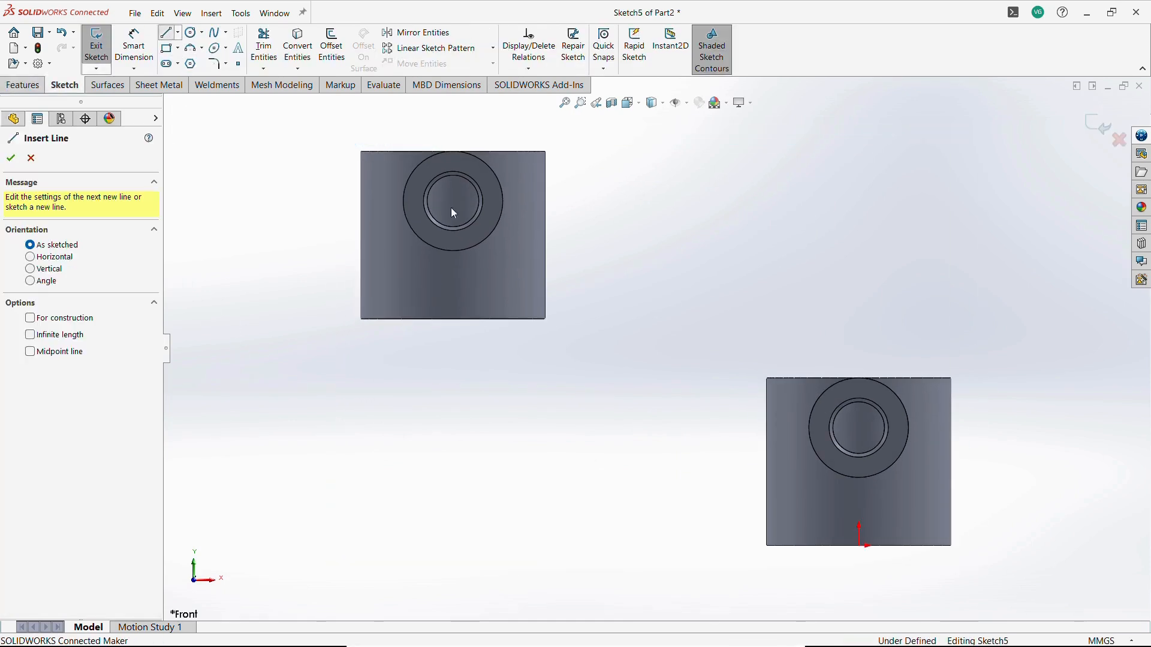
pyautogui.click(452, 250)
pyautogui.click(569, 250)
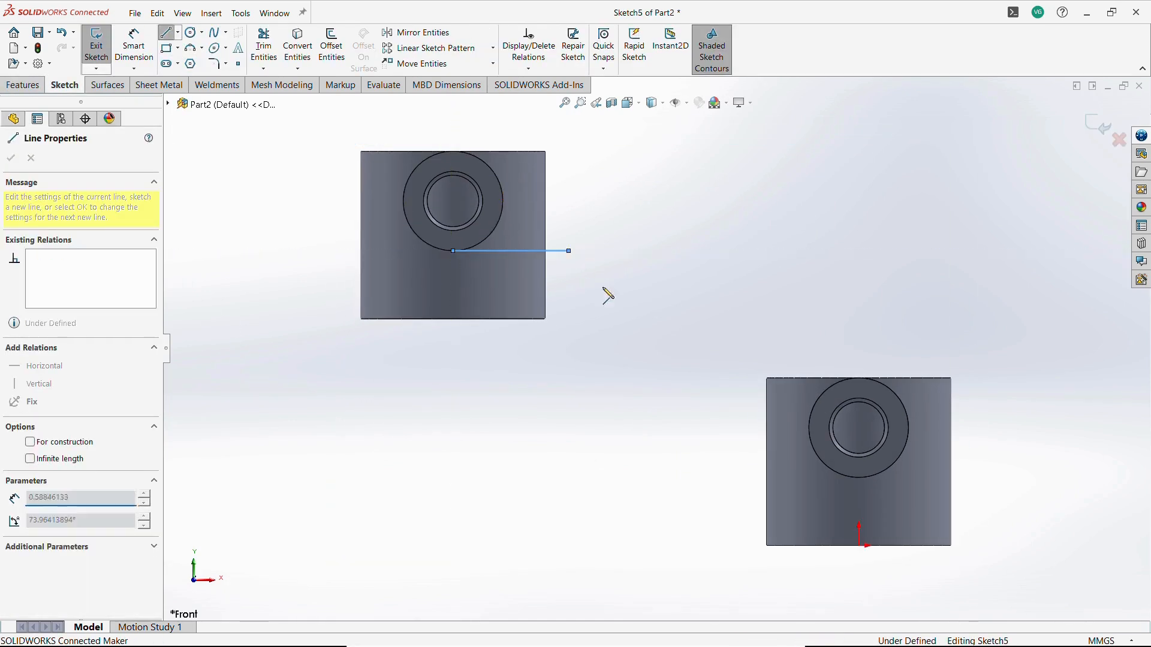
pyautogui.click(747, 477)
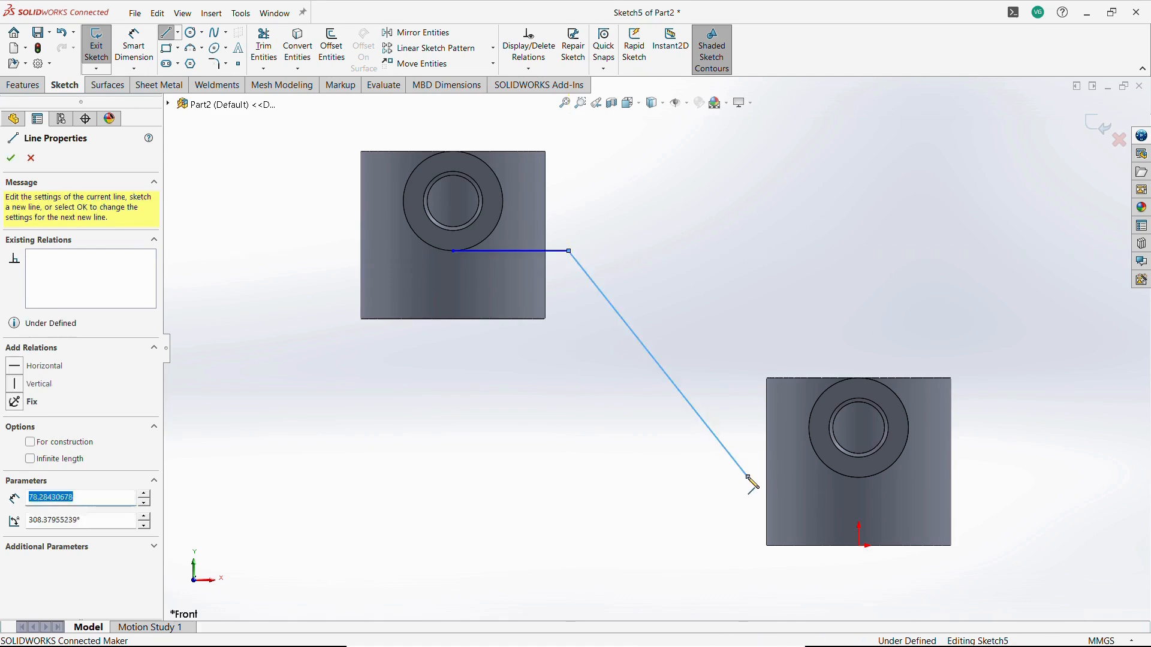
pyautogui.click(859, 478)
pyautogui.press('Escape')
pyautogui.click(854, 477)
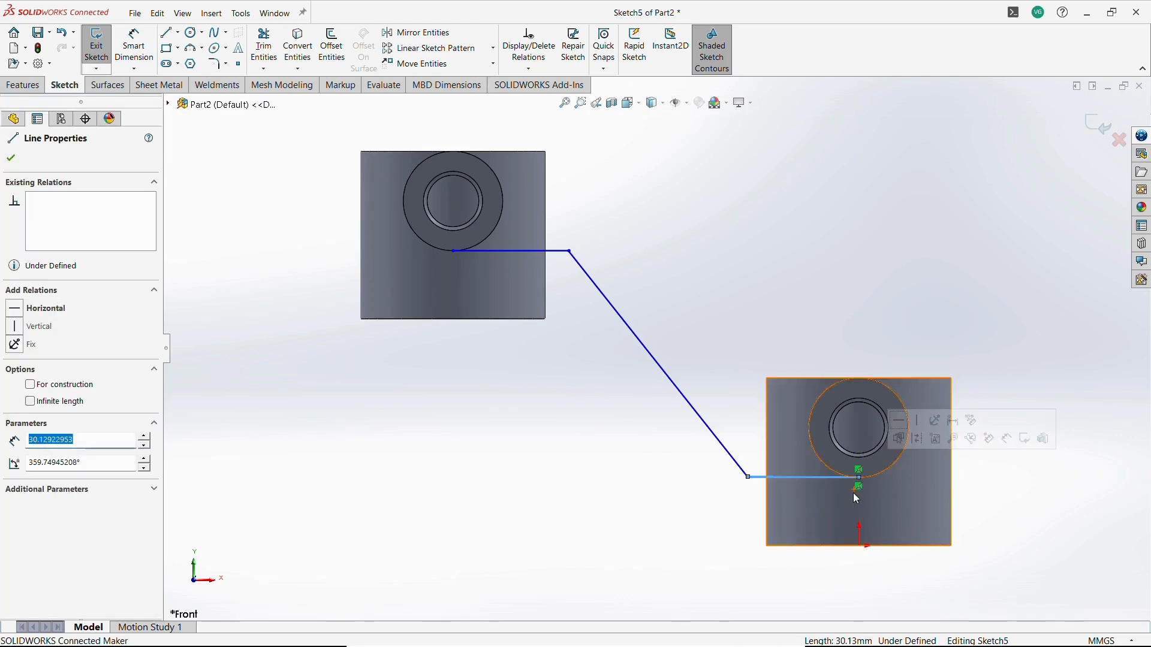
pyautogui.press('Escape')
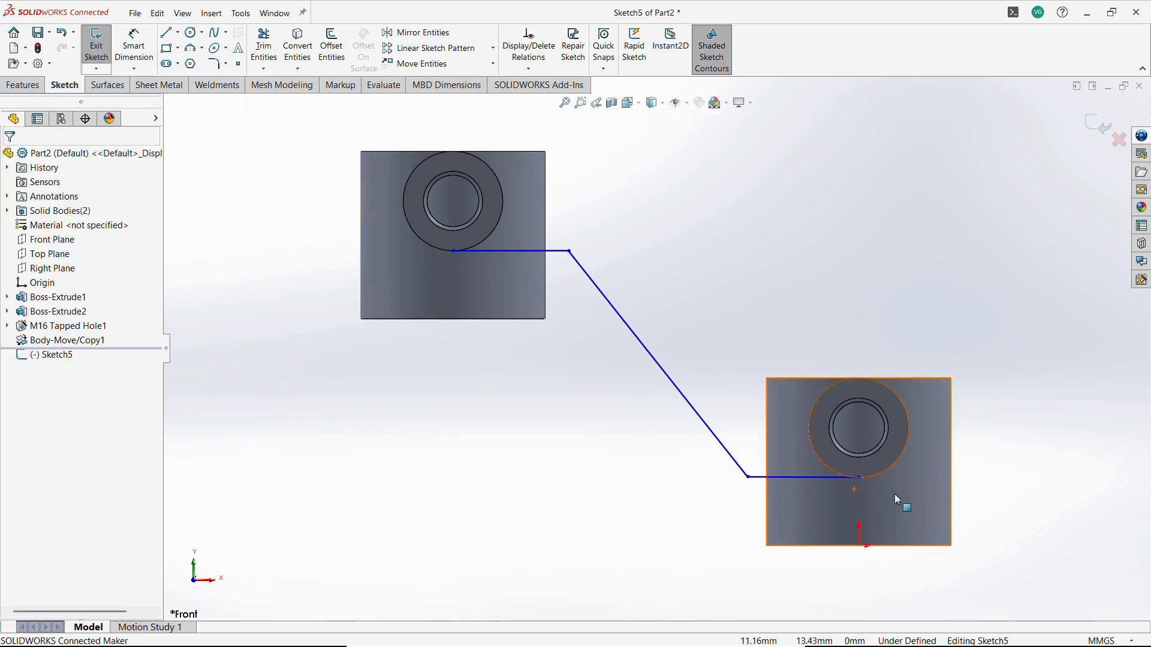
# Step: Constrain the lower line's boss-side endpoint vertically to the origin and make the lower line horizontal
pyautogui.click(859, 478)
pyautogui.keyDown('ctrl'); pyautogui.click(860, 547); pyautogui.keyUp('ctrl')
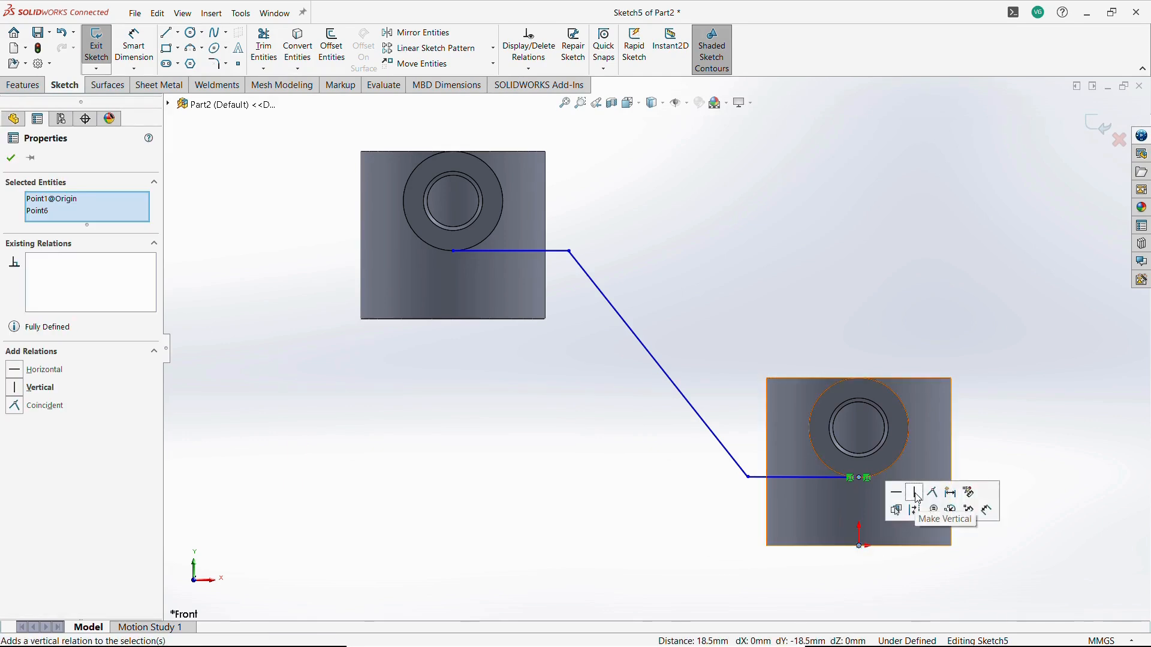
pyautogui.press('Escape')
pyautogui.click(794, 478)
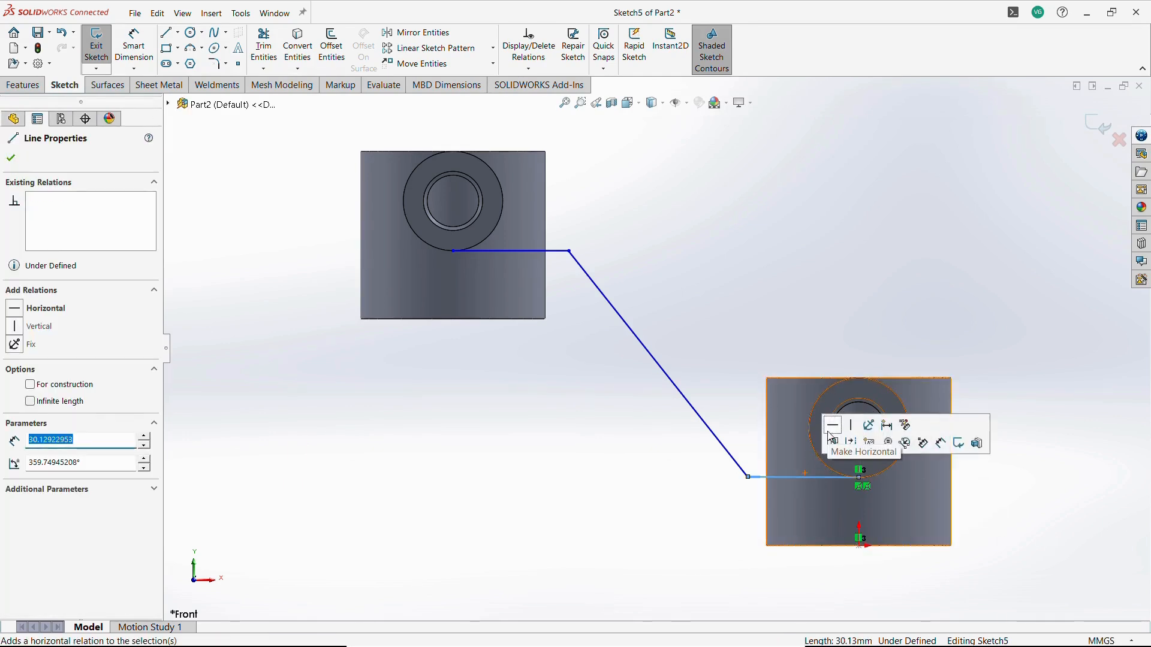
pyautogui.click(827, 427)
pyautogui.click(696, 513)
# Step: Draw a vertical centerline from the upper line's start point down to the upper cylinder's bottom edge
pyautogui.click(527, 251)
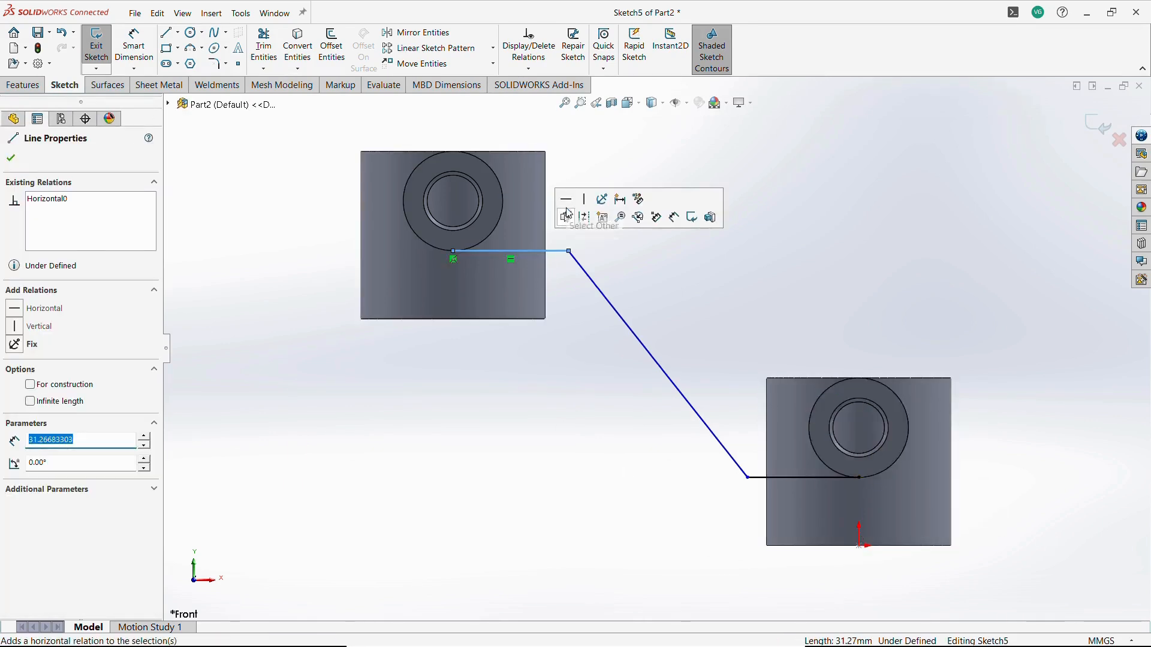
pyautogui.press('Escape')
pyautogui.click(453, 250)
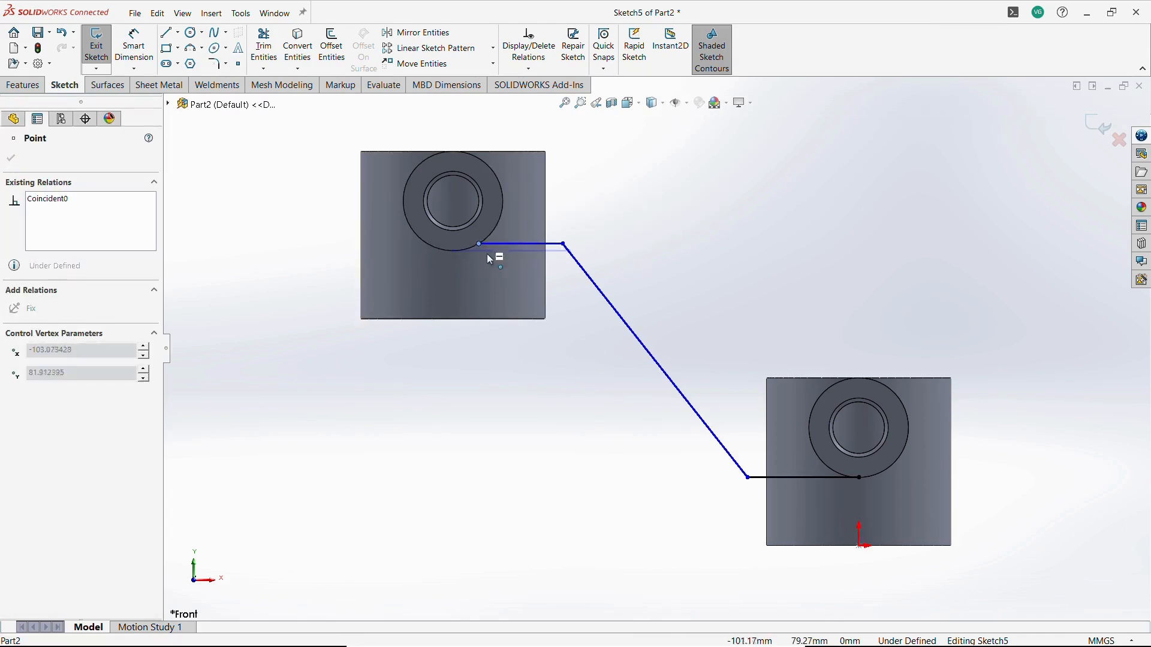
pyautogui.press('Escape')
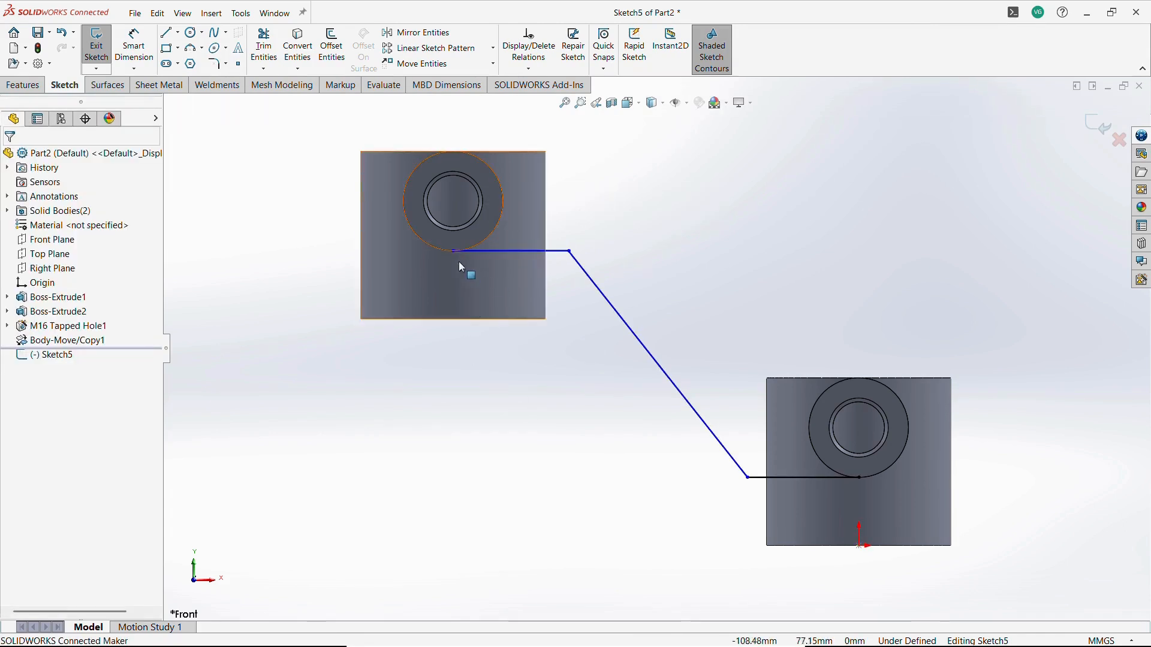
pyautogui.click(453, 251)
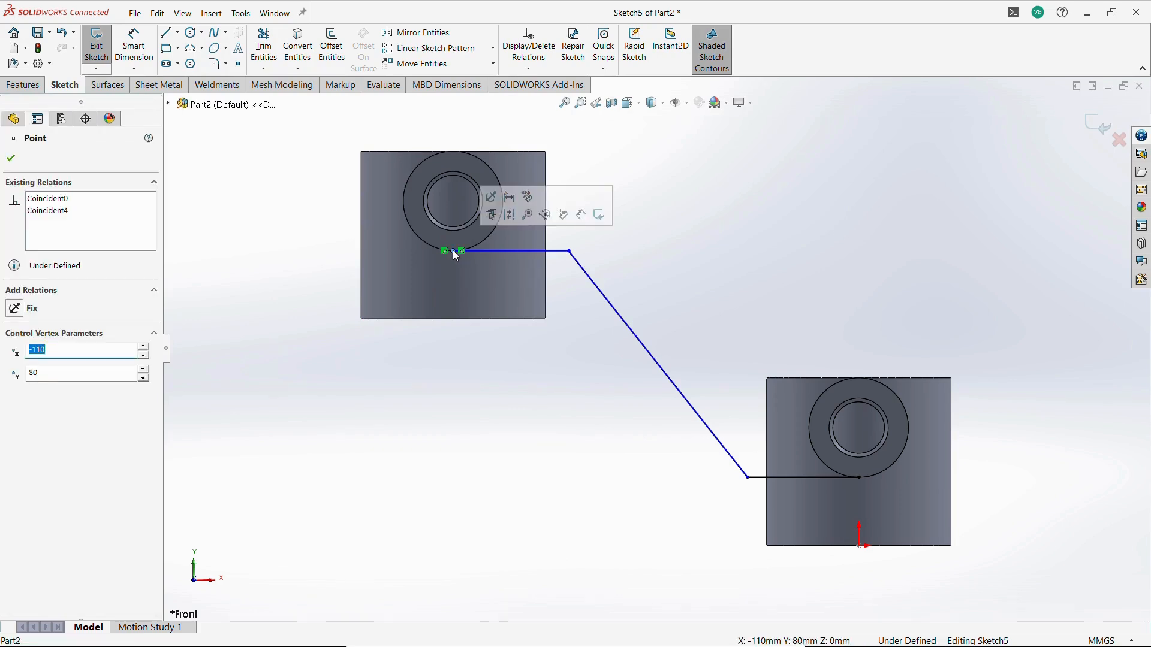
pyautogui.click(445, 454)
pyautogui.click(178, 32)
pyautogui.click(198, 59)
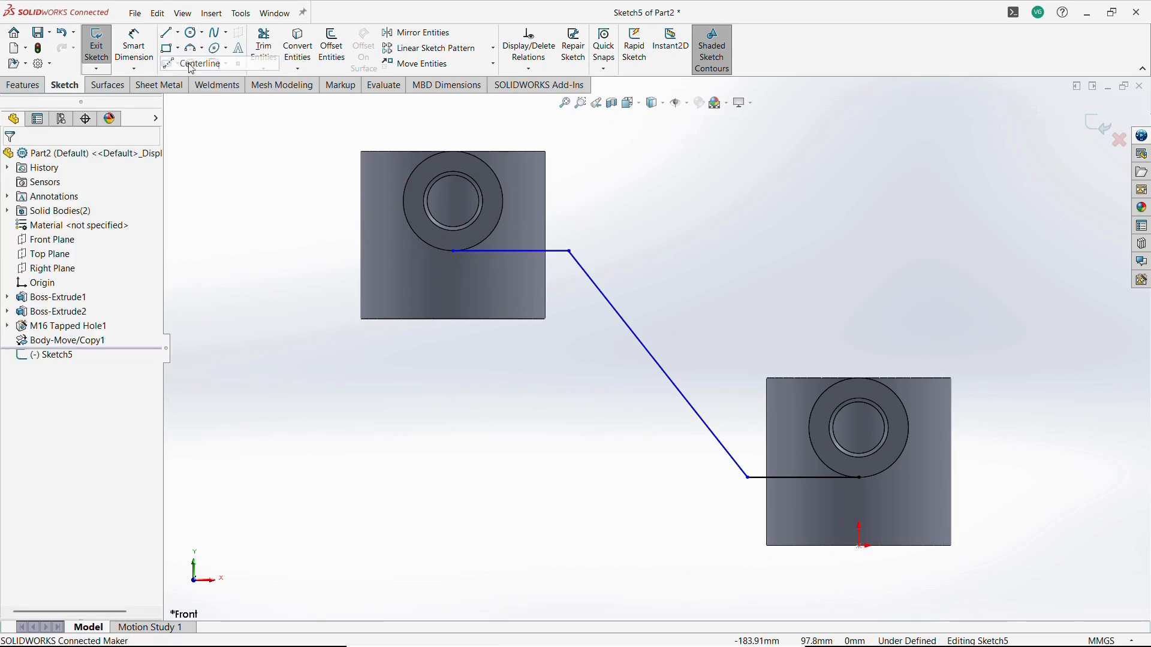
pyautogui.click(453, 319)
pyautogui.press('Escape')
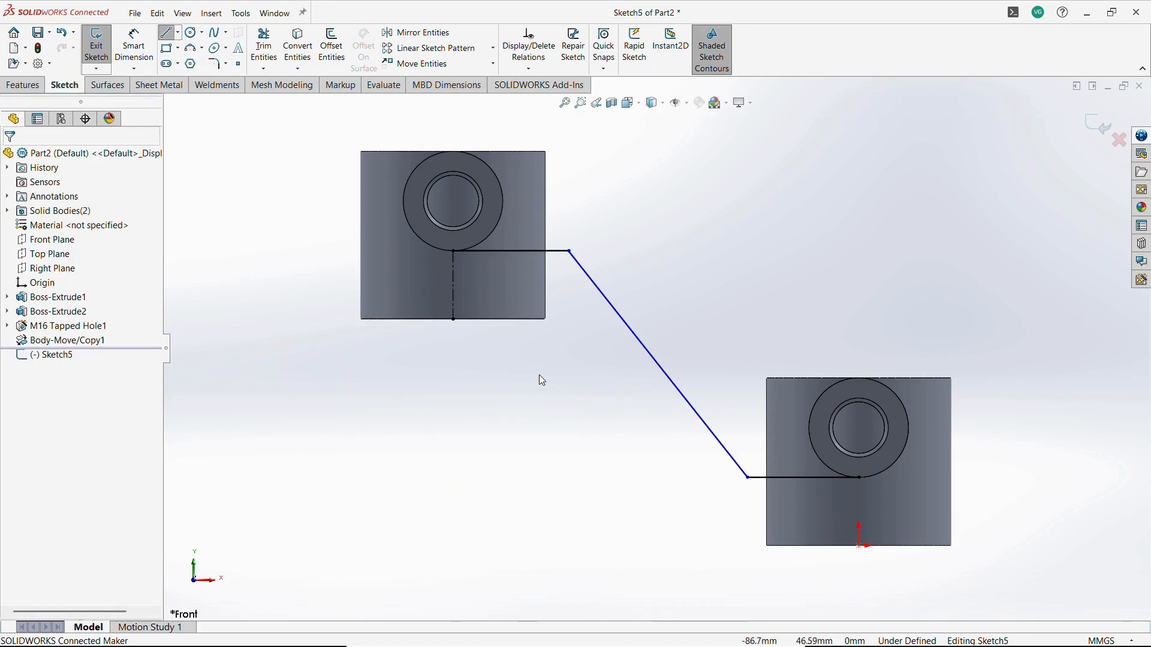
# Step: Consult the reference drawing and convert the upper cylinder's bottom edge and the lower cylinder's top edge into sketch lines
pyautogui.press('f')
pyautogui.scroll(-1, 655, 426)
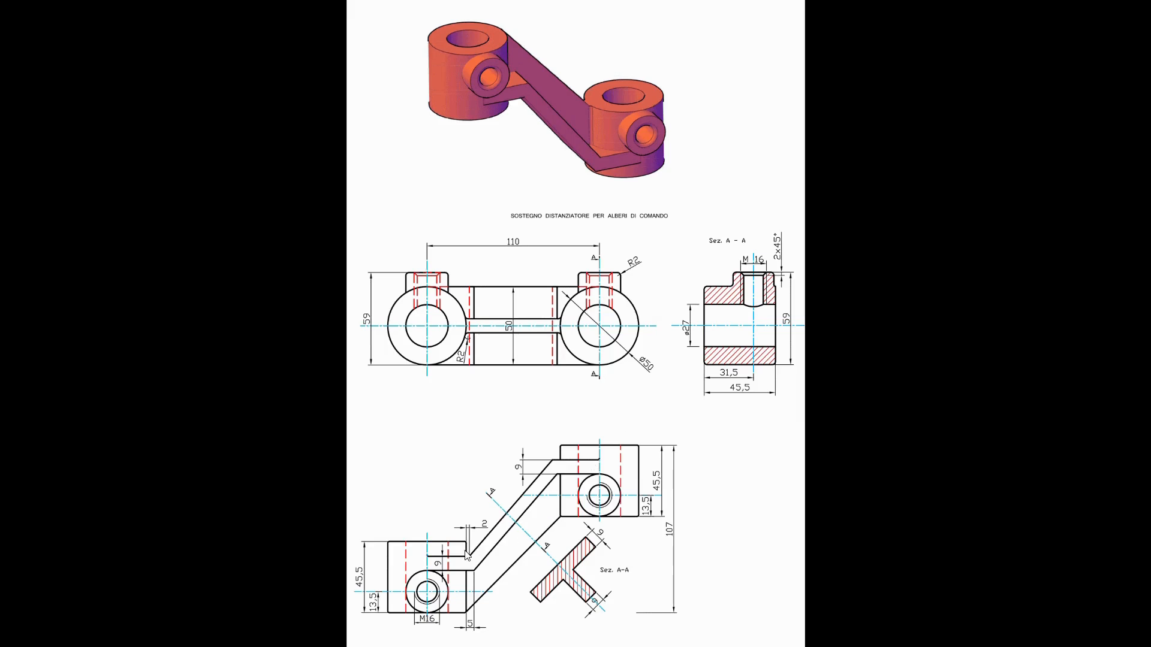
pyautogui.hotkey('alt', 'Tab')
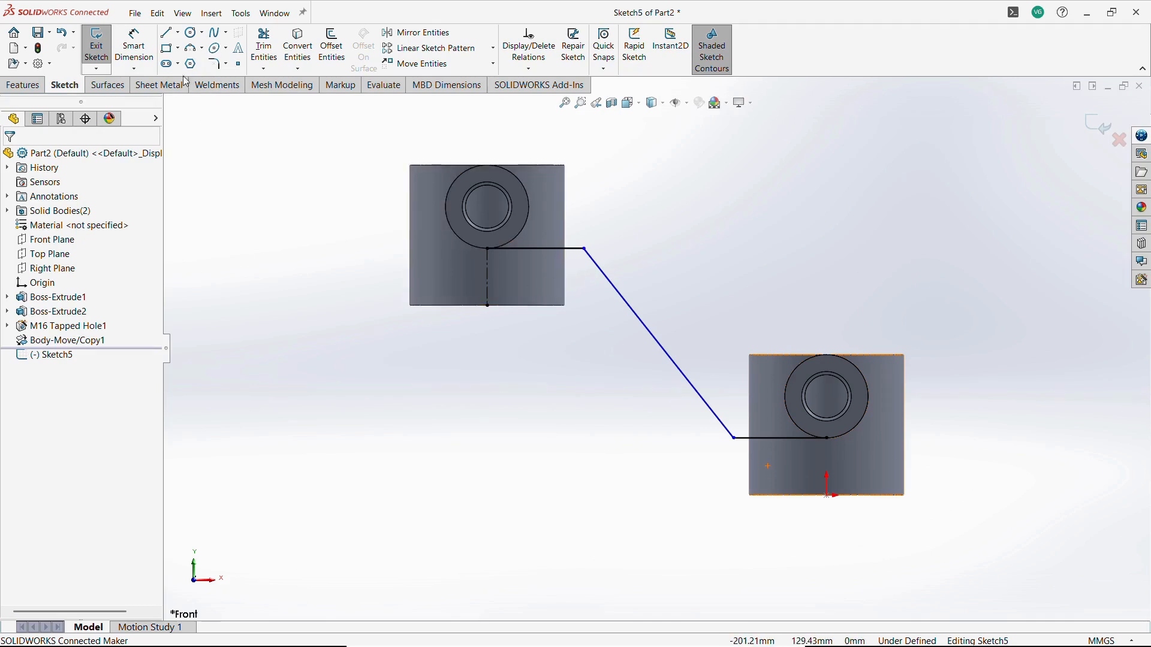
pyautogui.click(134, 50)
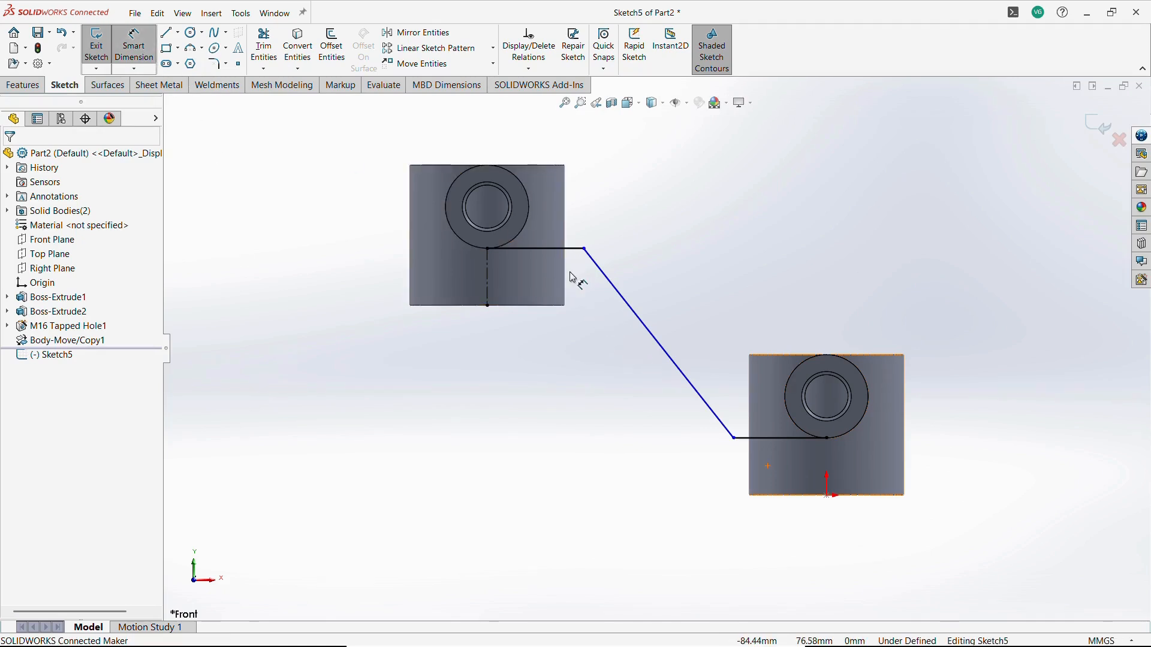
pyautogui.scroll(-4, 565, 300)
pyautogui.press('Escape')
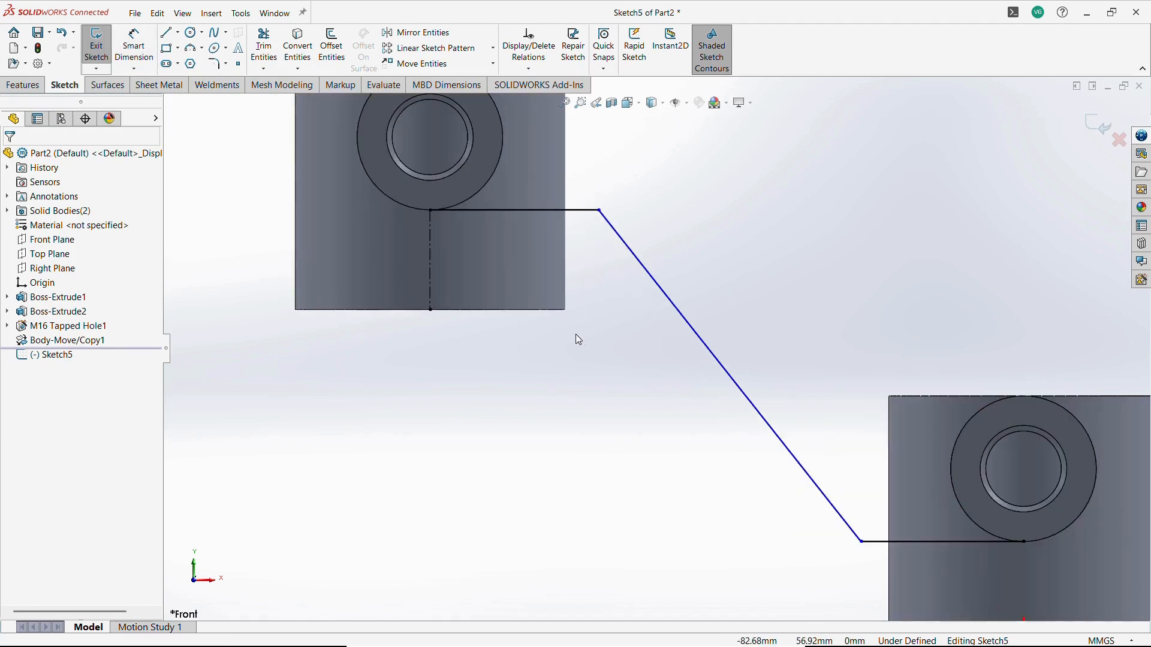
pyautogui.click(554, 312)
pyautogui.scroll(3, 675, 389)
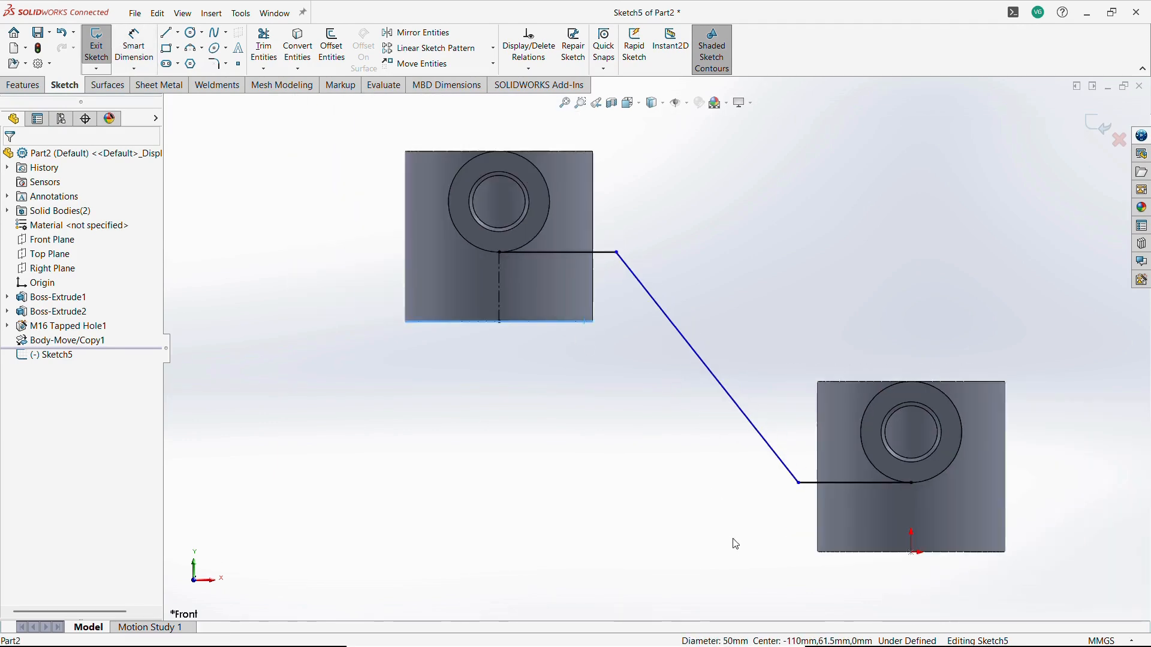
pyautogui.keyDown('ctrl'); pyautogui.click(822, 382); pyautogui.keyUp('ctrl')
pyautogui.click(297, 47)
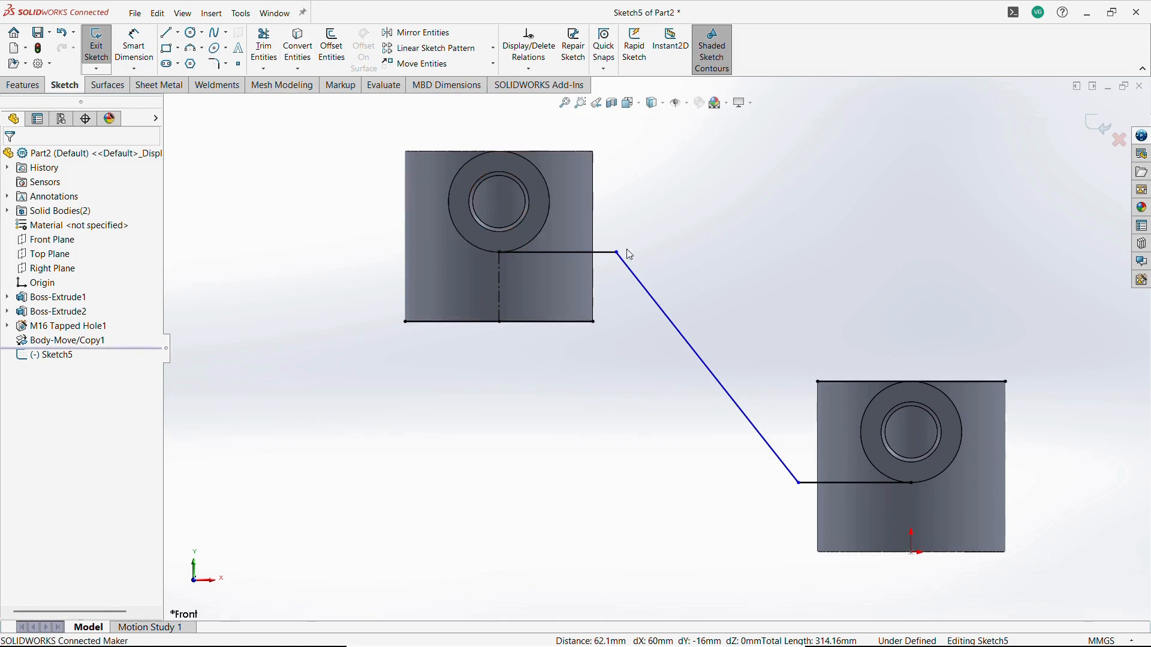
# Step: Measure the distance between the two converted cylinder edges
pyautogui.click(826, 382)
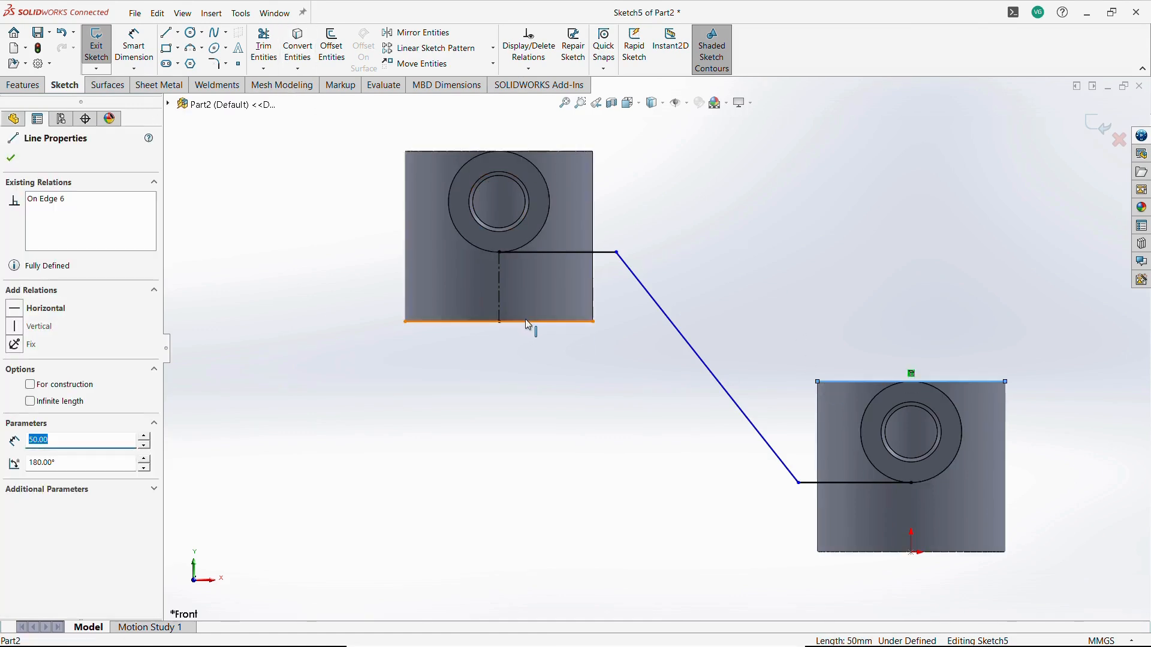
pyautogui.keyDown('ctrl'); pyautogui.click(525, 318); pyautogui.keyUp('ctrl')
pyautogui.click(599, 402)
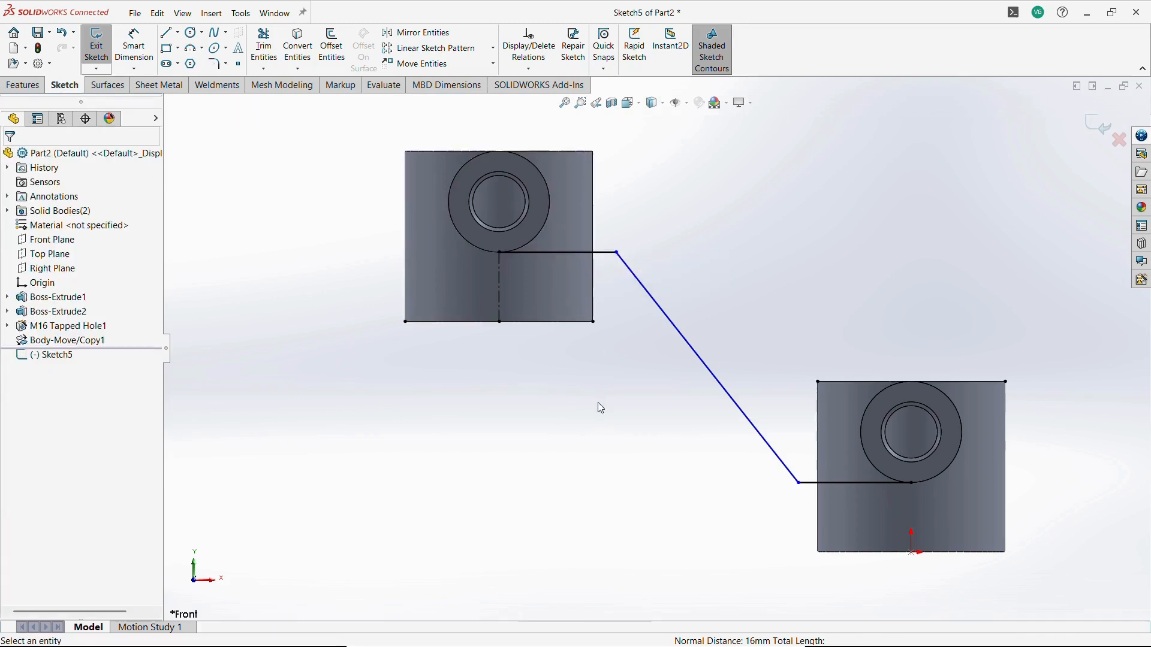
# Step: Dimension the horizontal distance from the upper cylinder's bottom corner to the upper bend point of the line chain as 2 mm
pyautogui.click(134, 46)
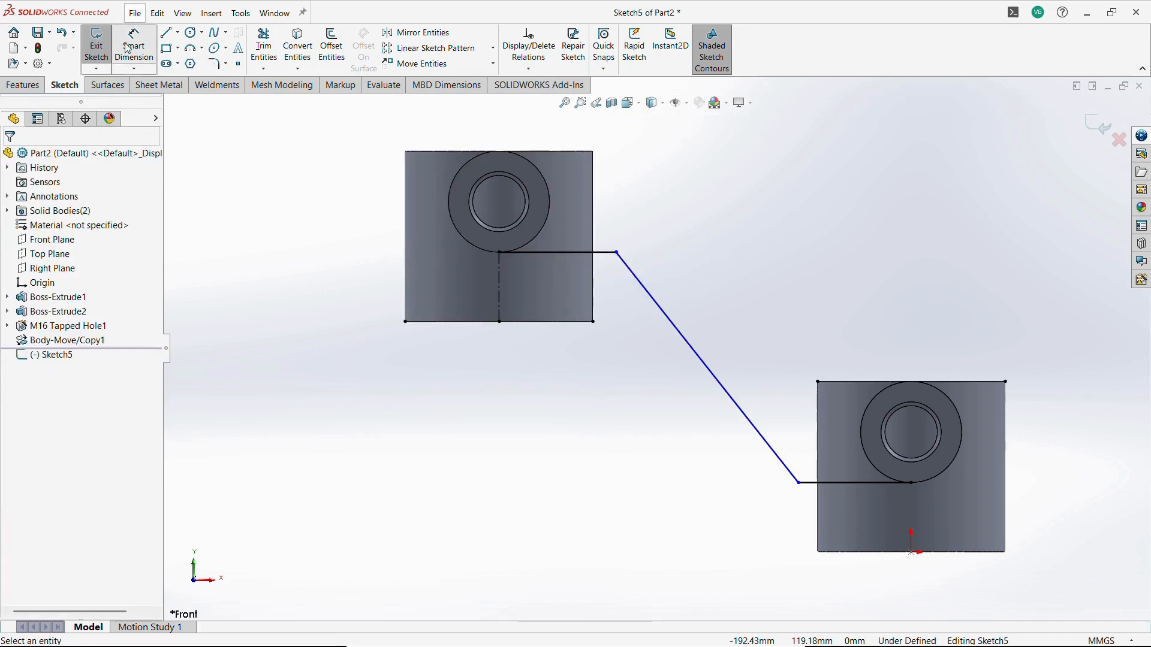
pyautogui.click(594, 322)
pyautogui.click(616, 252)
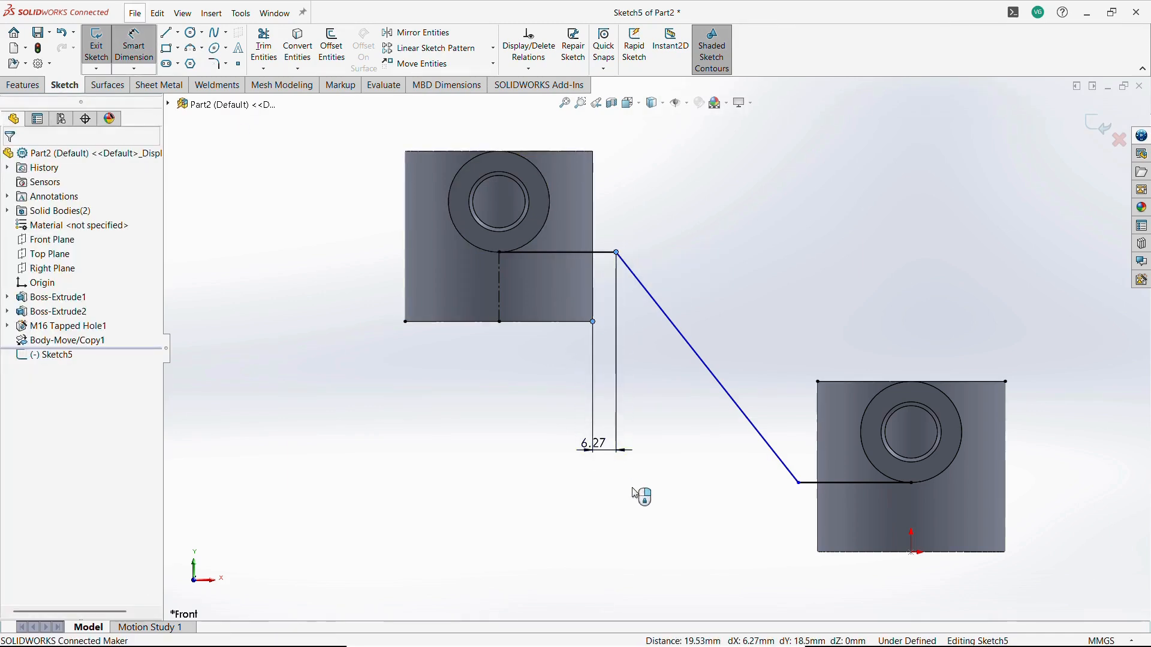
pyautogui.click(666, 516)
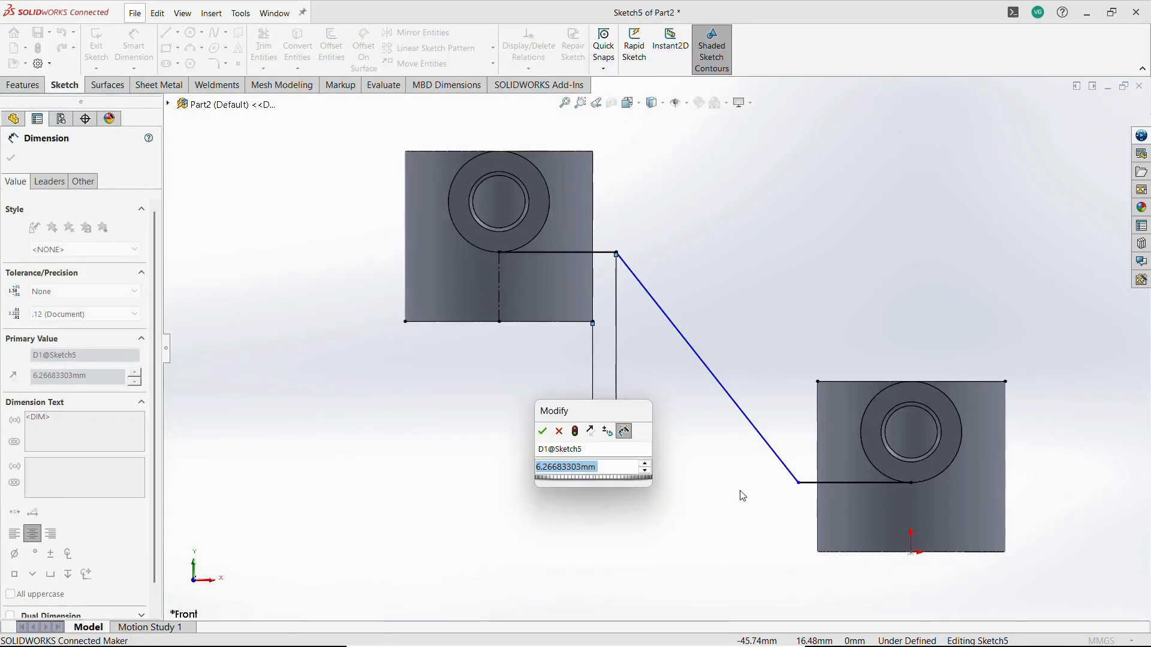
pyautogui.write('2')
pyautogui.press('Return')
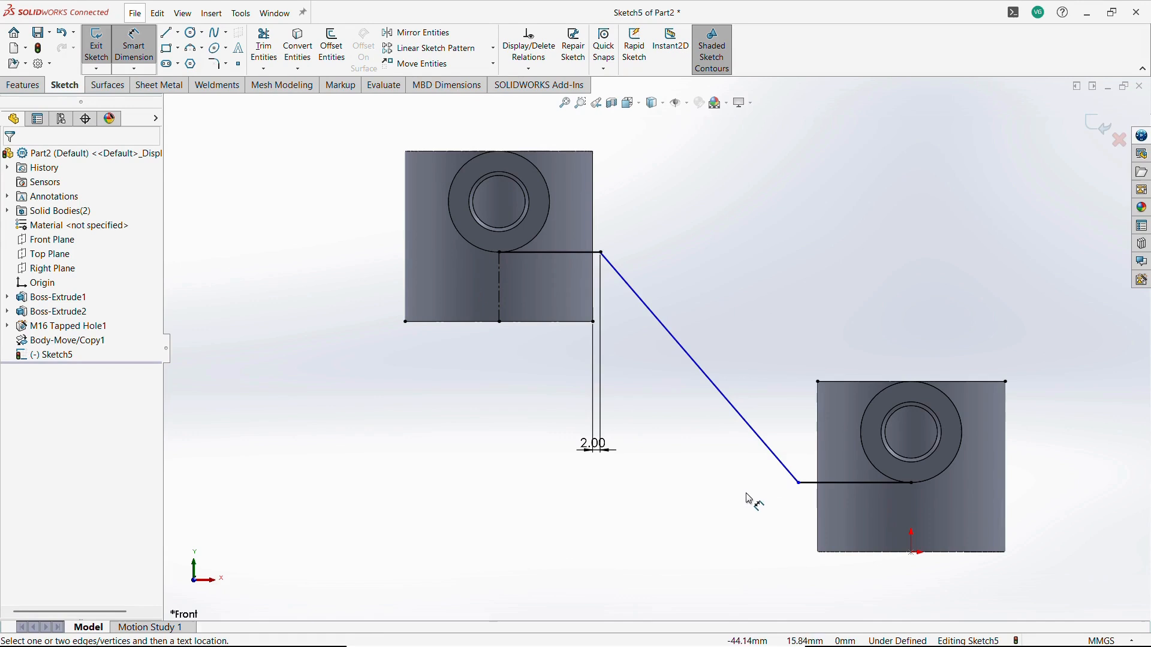
# Step: Dimension the horizontal distance from the lower bend point to the lower cylinder's nearest top corner as 5 mm
pyautogui.click(798, 483)
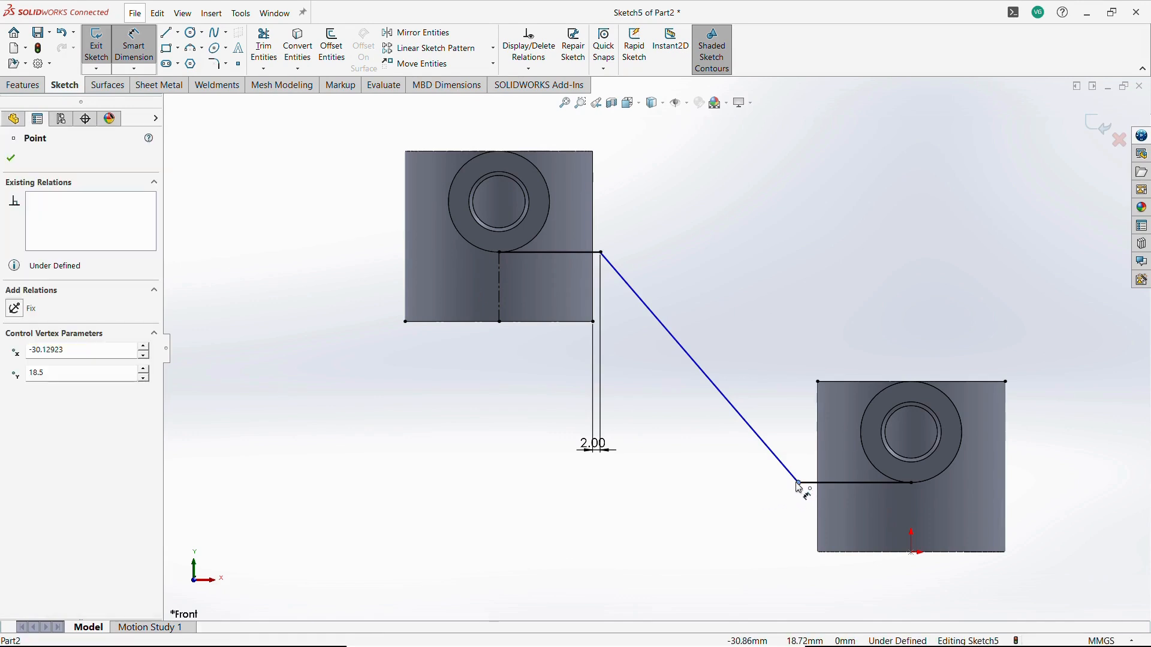
pyautogui.click(818, 382)
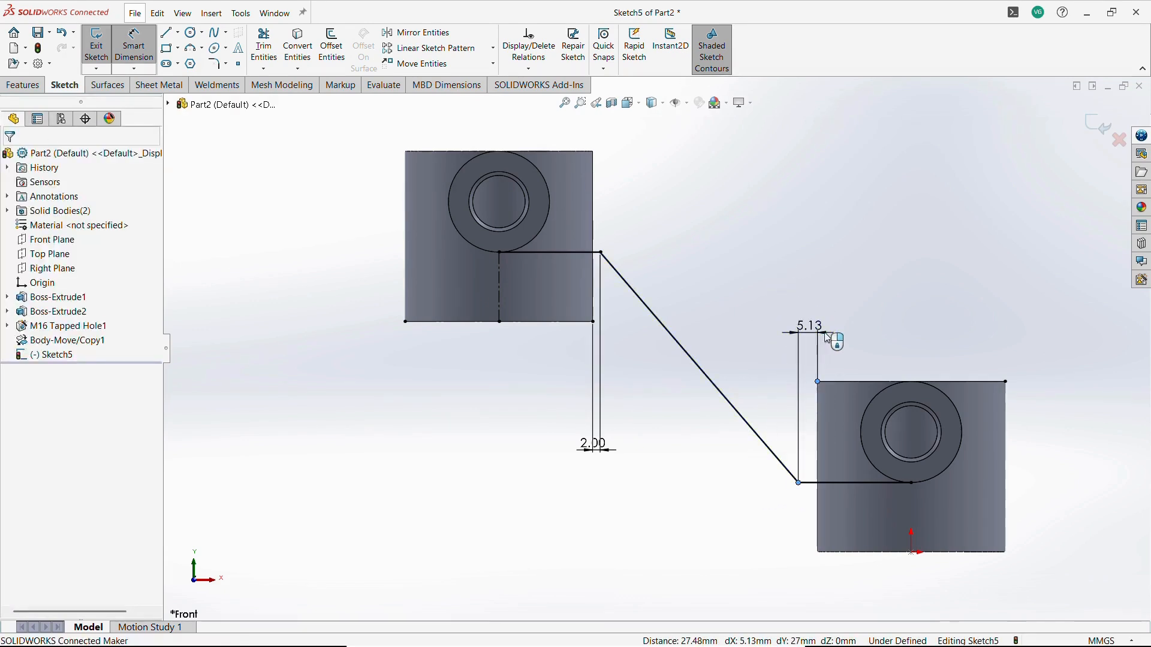
pyautogui.click(828, 337)
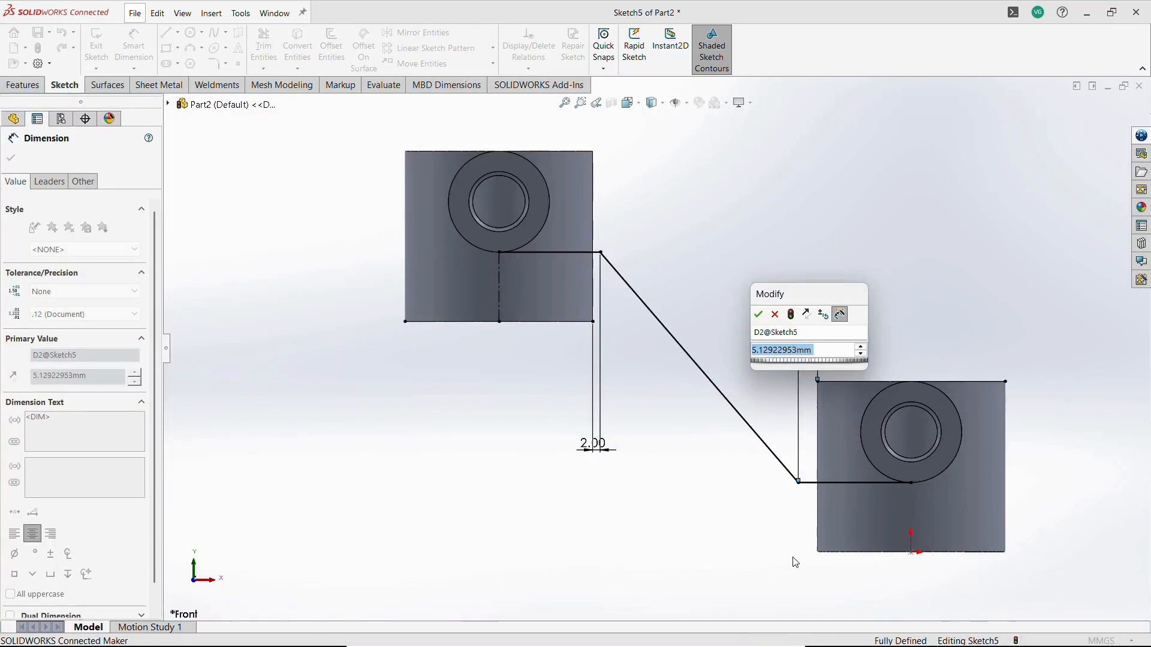
pyautogui.write('5')
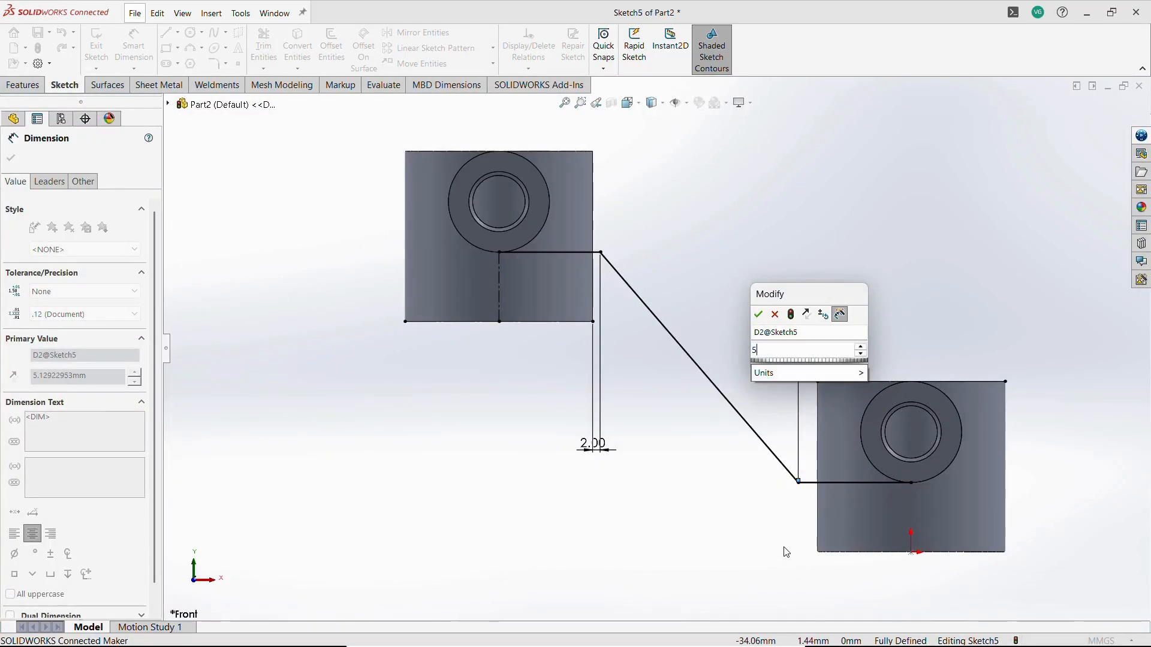
pyautogui.press('Return')
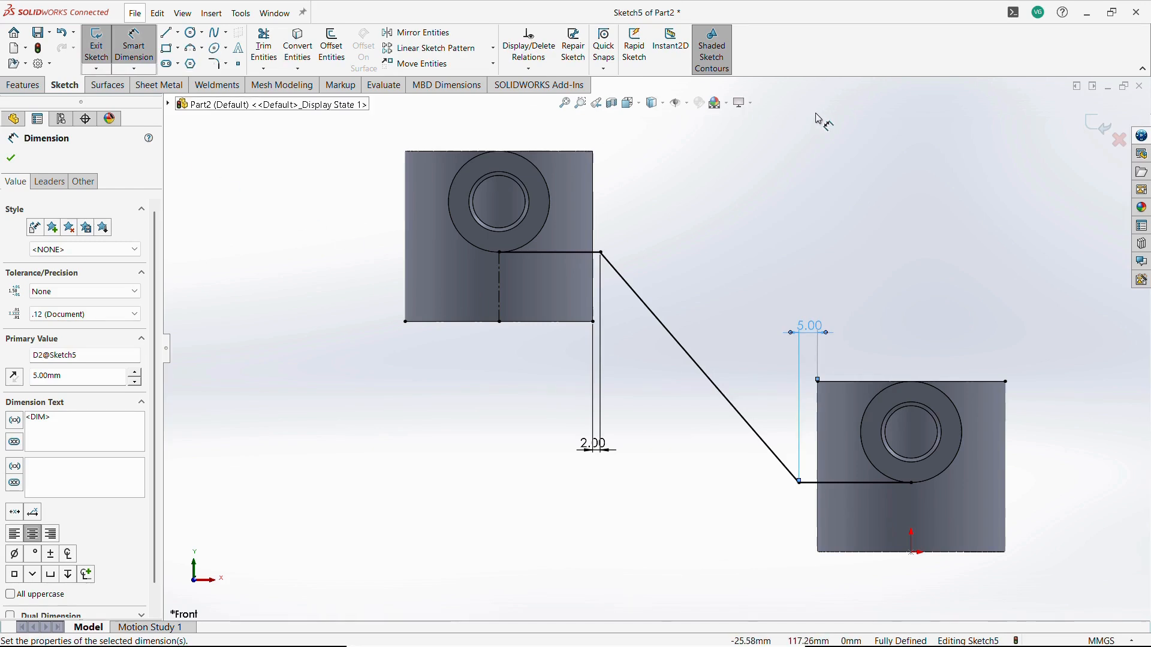
pyautogui.press('Escape')
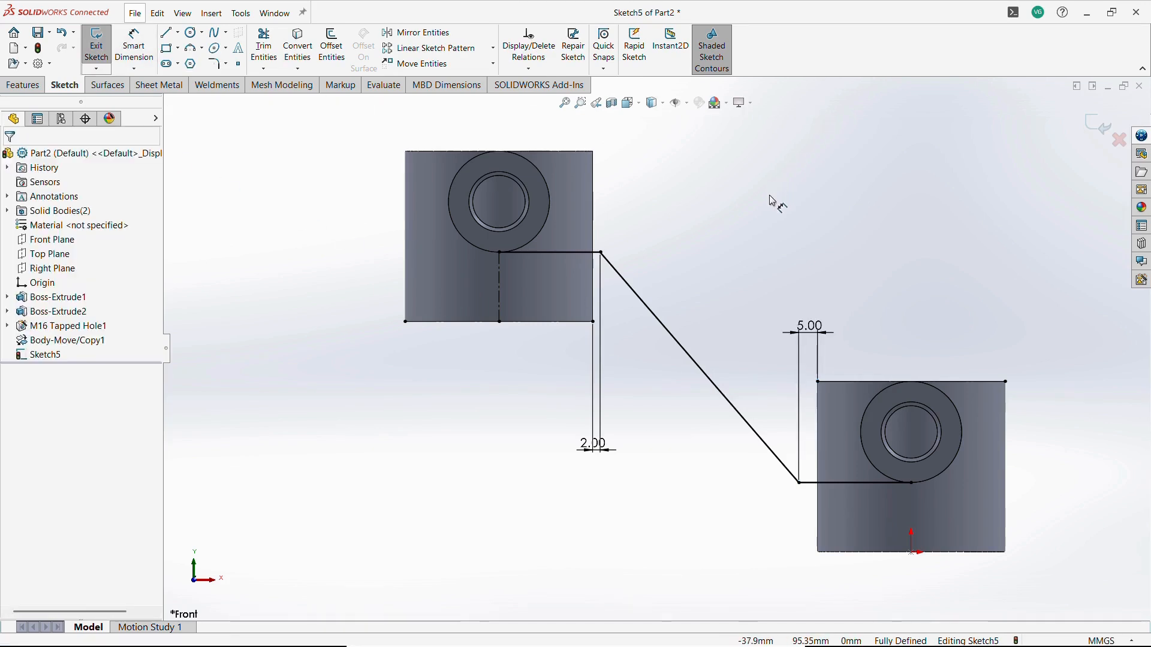
# Step: Offset the connecting arm's three-line chain downward by 6 mm, keeping chain selection and the added dimension
pyautogui.click(331, 48)
pyautogui.click(637, 300)
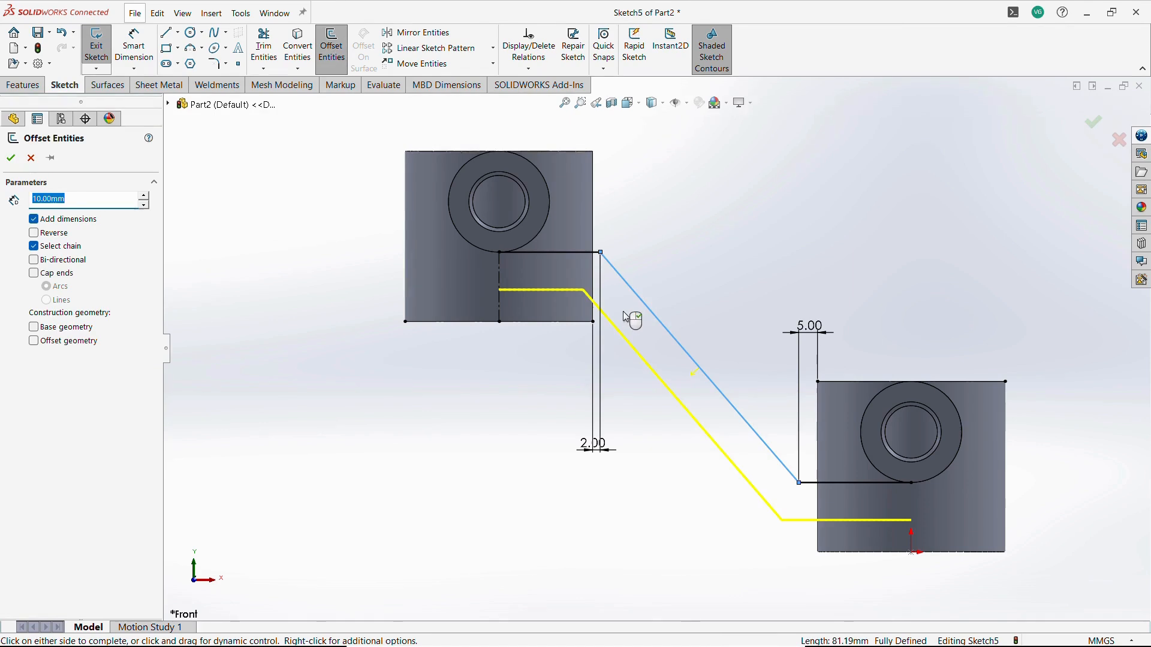
pyautogui.write('6')
pyautogui.press('Return')
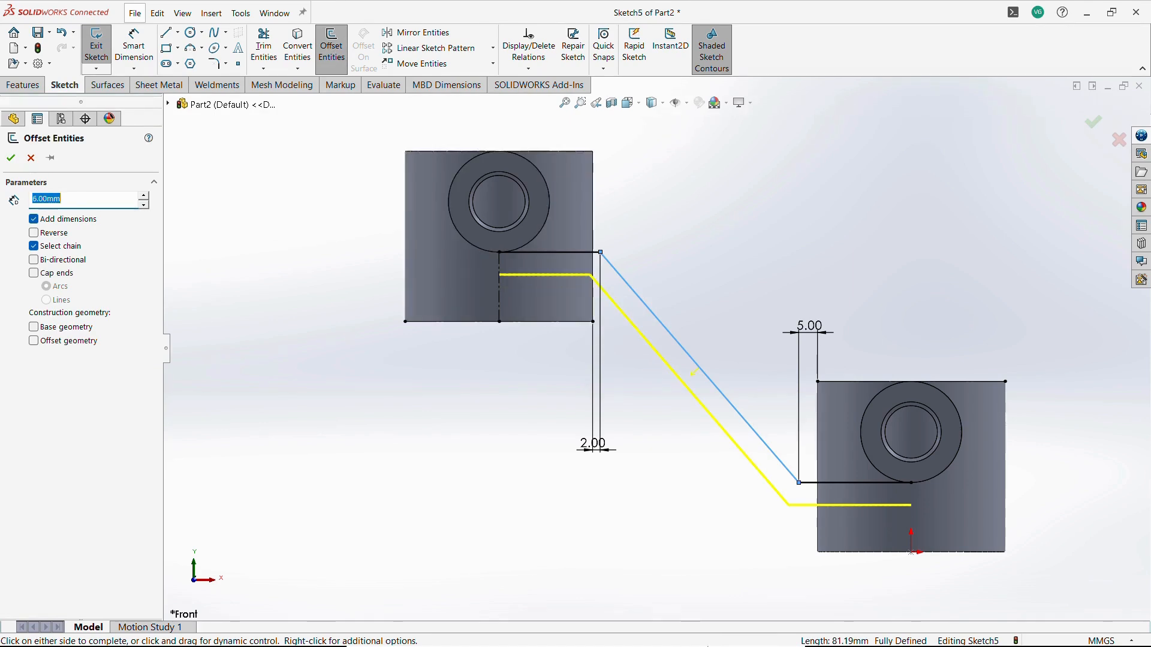
pyautogui.click(677, 483)
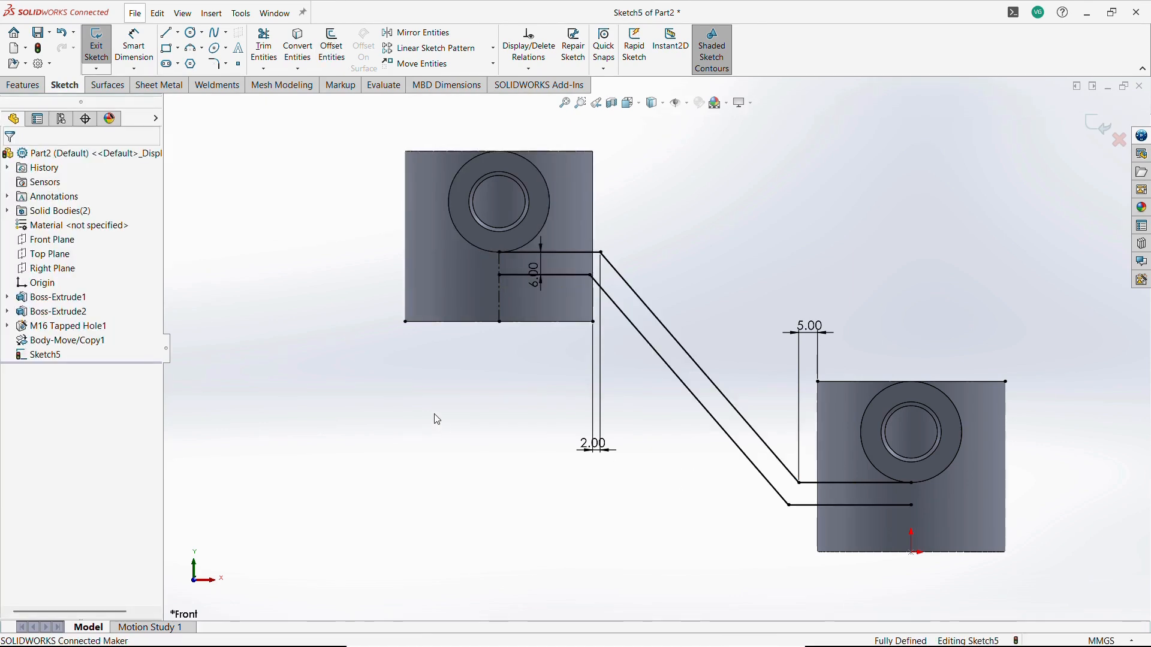
# Step: Close the arm profile by drawing a short vertical line at each end between the original and offset chains
pyautogui.click(166, 32)
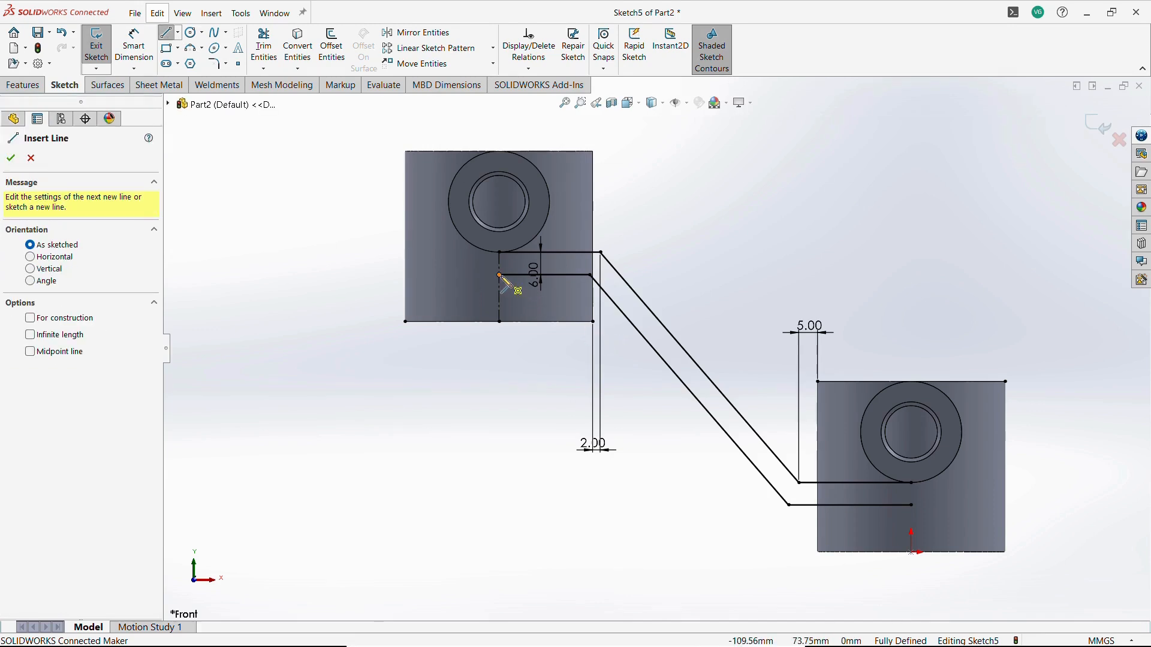
pyautogui.moveTo(499, 276); pyautogui.dragTo(500, 252)
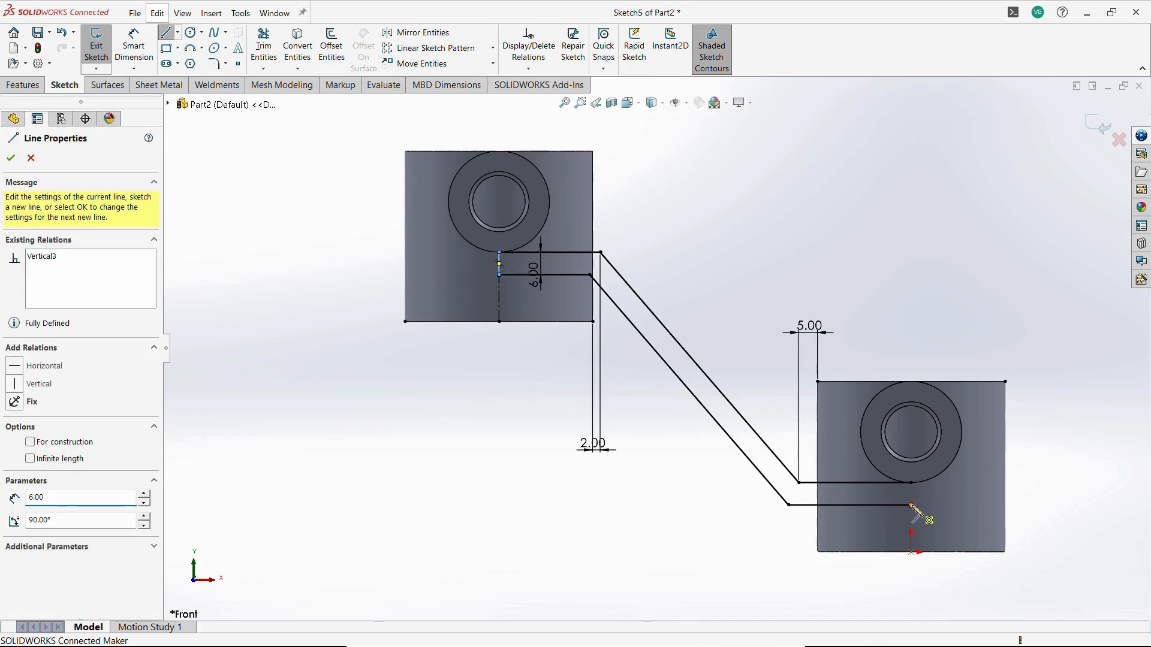
pyautogui.moveTo(911, 506); pyautogui.dragTo(911, 483)
pyautogui.press('Escape')
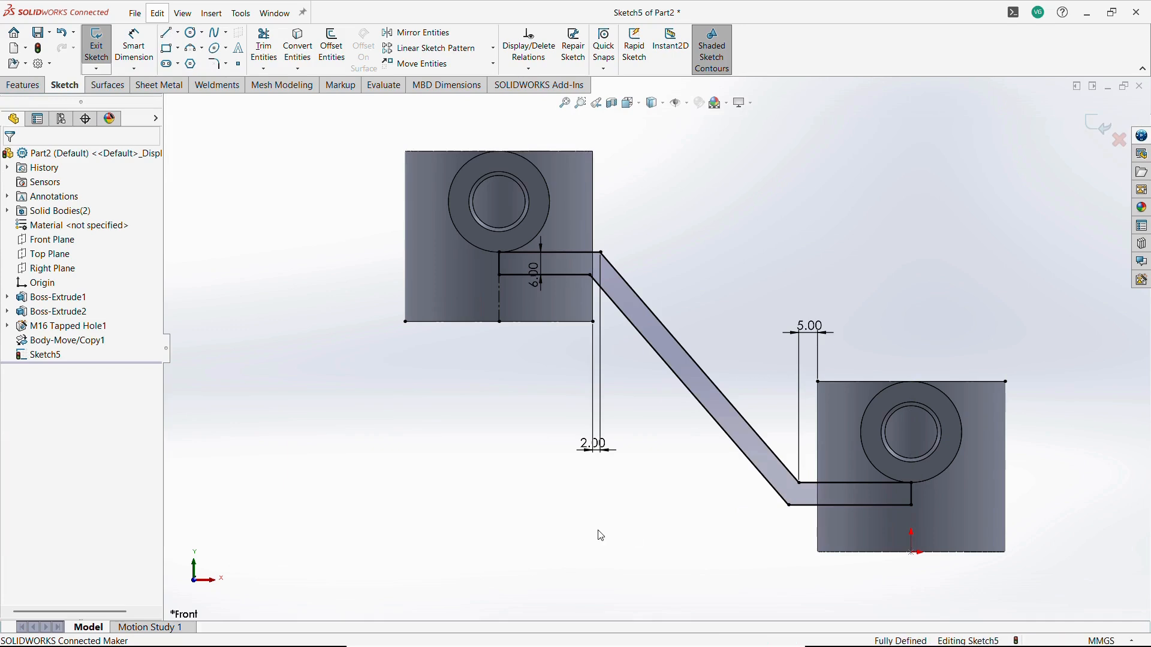
# Step: Extrude the closed arm profile 50 mm from its mid plane, merging it with both cylinders
pyautogui.click(109, 69)
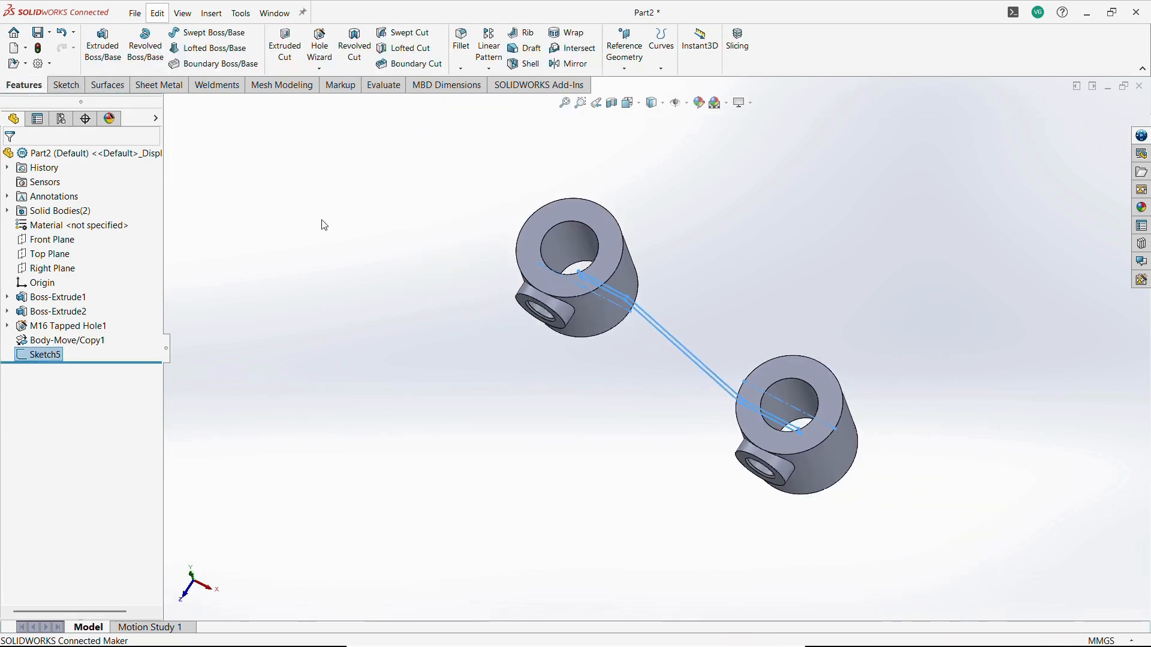
pyautogui.click(103, 42)
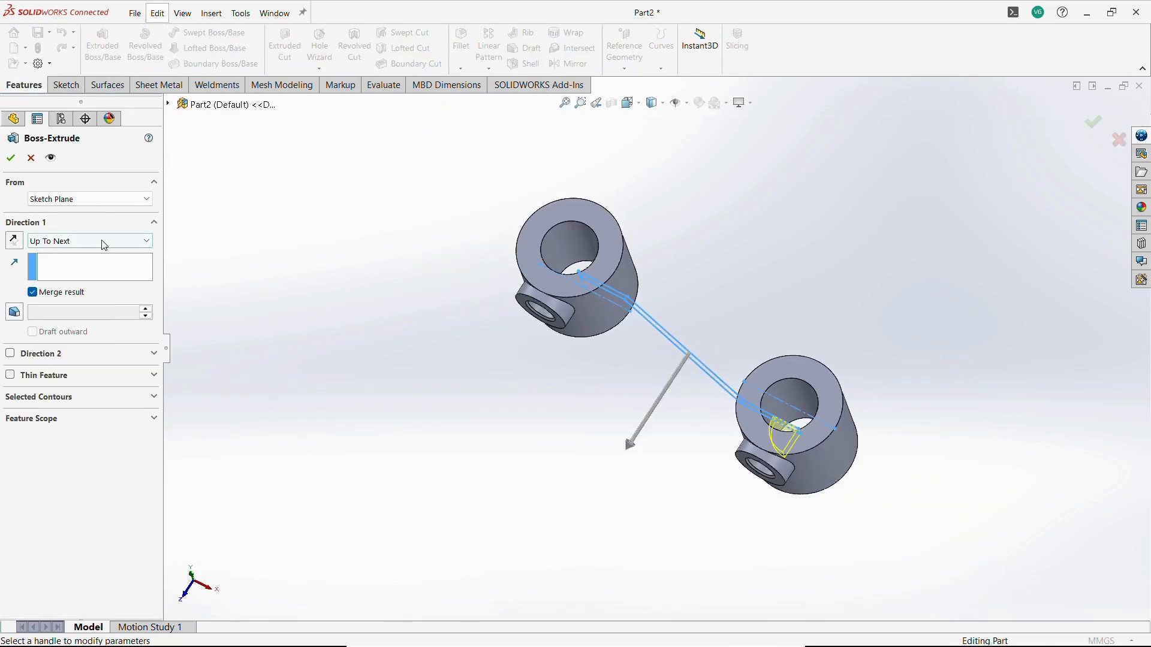
pyautogui.click(104, 241)
pyautogui.click(54, 320)
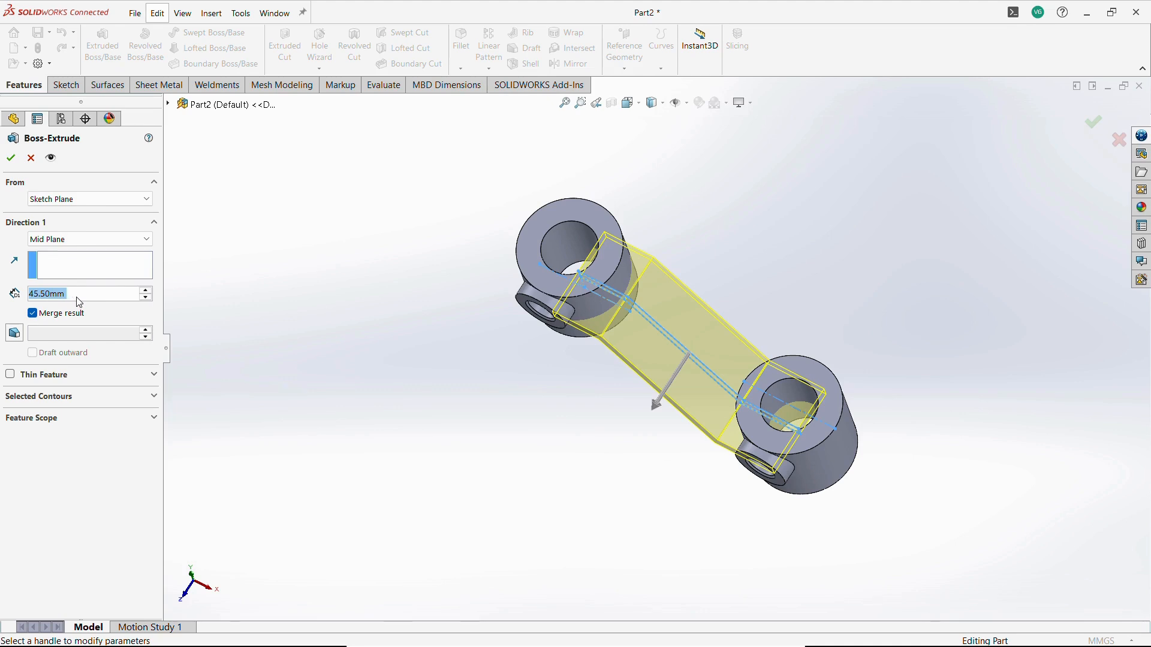
pyautogui.write('50')
pyautogui.press('Return')
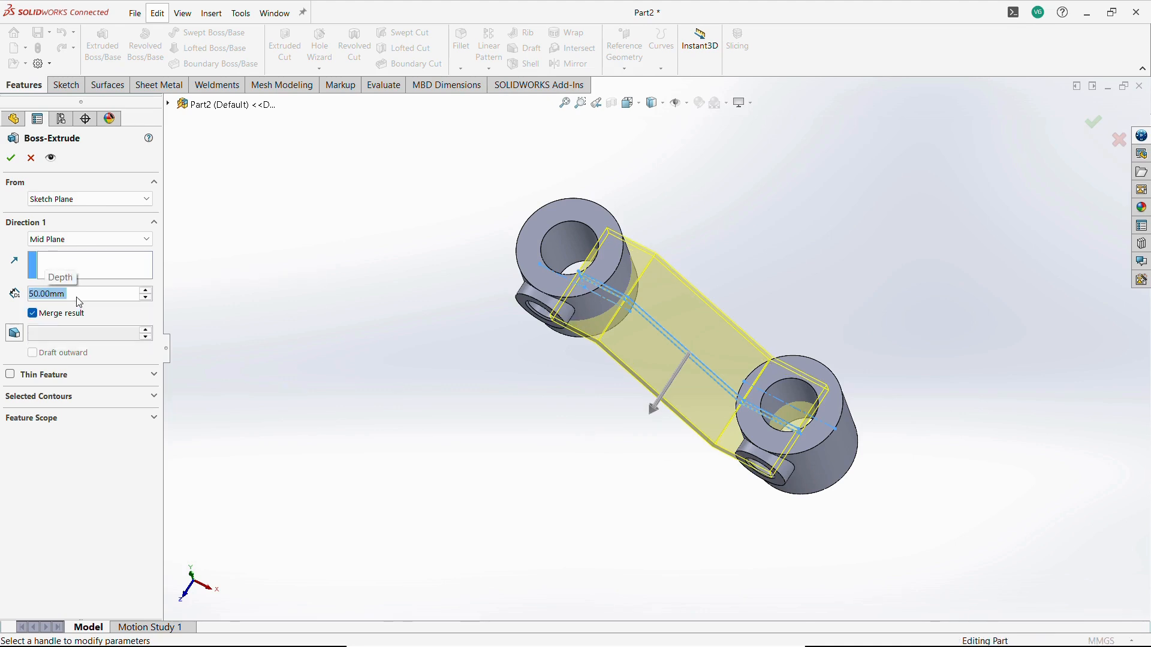
pyautogui.click(10, 160)
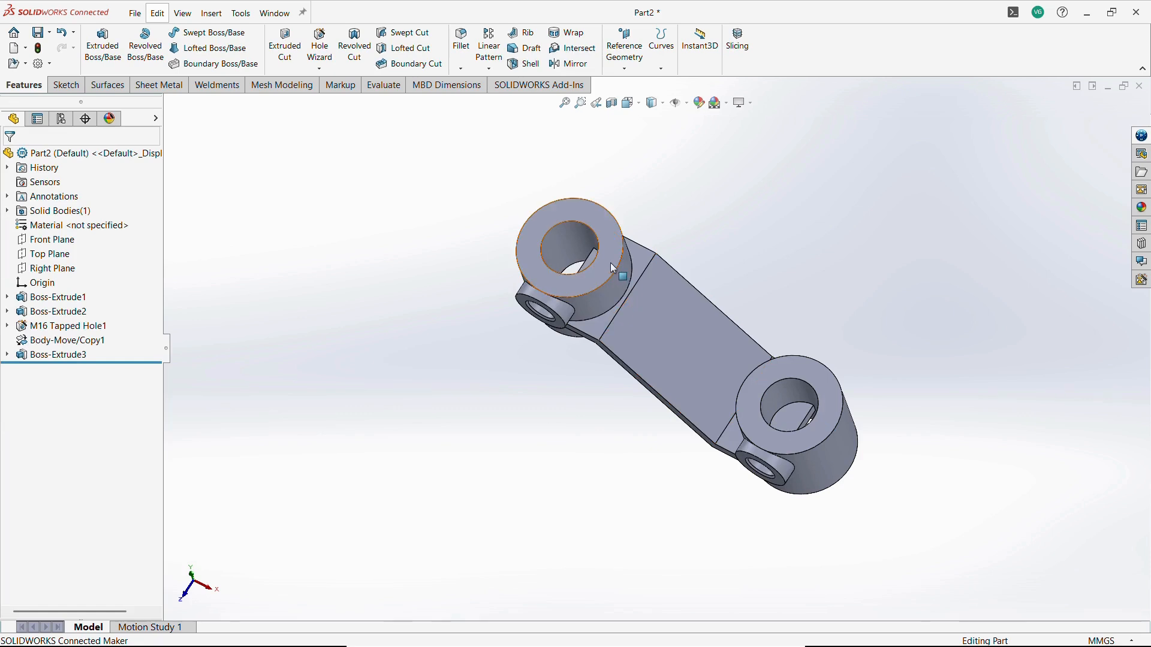
# Step: Sketch an open line chain on the Front Plane joining the cylinders' facing top corners, with a short horizontal end along each top edge
pyautogui.click(55, 240)
pyautogui.click(73, 223)
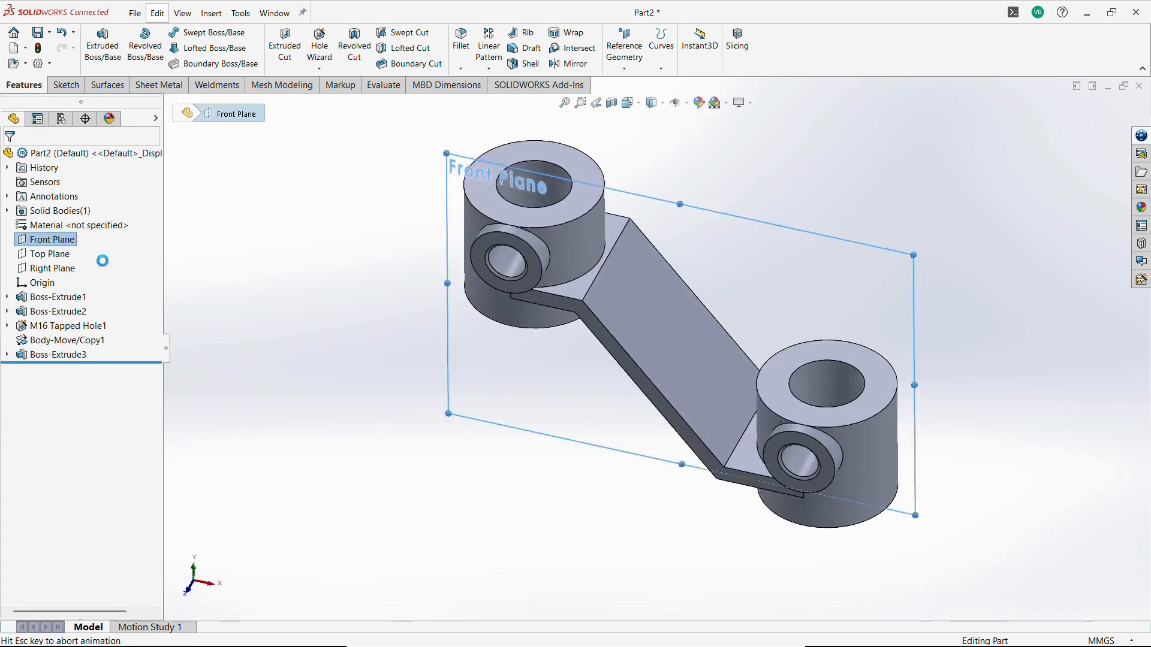
pyautogui.click(165, 33)
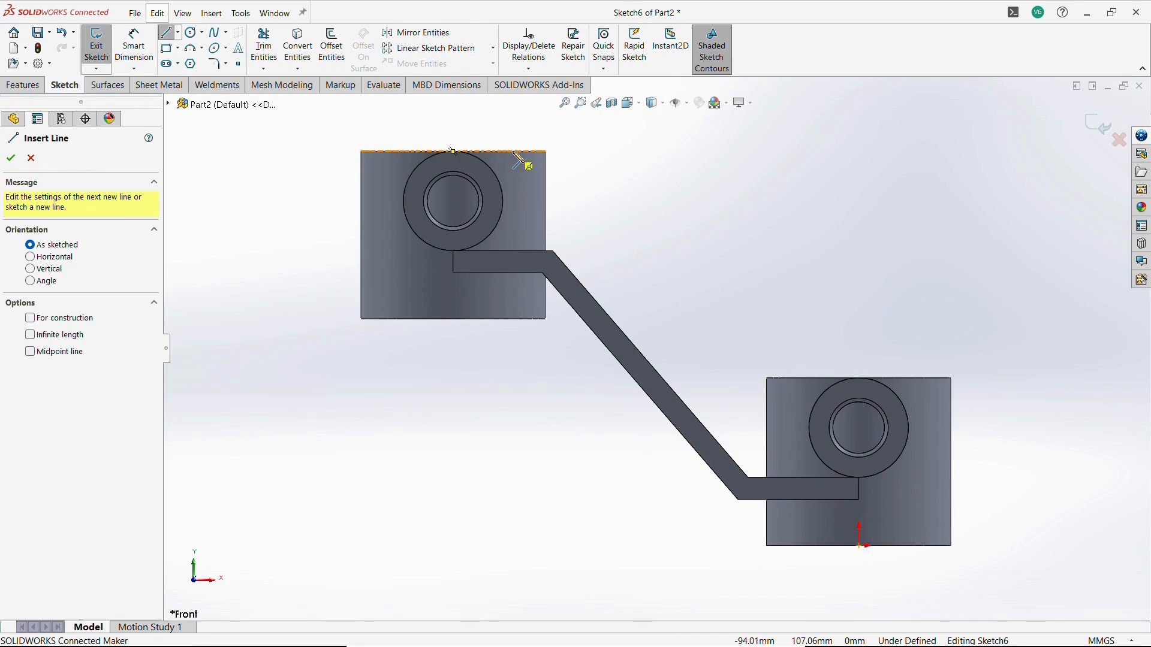
pyautogui.click(545, 151)
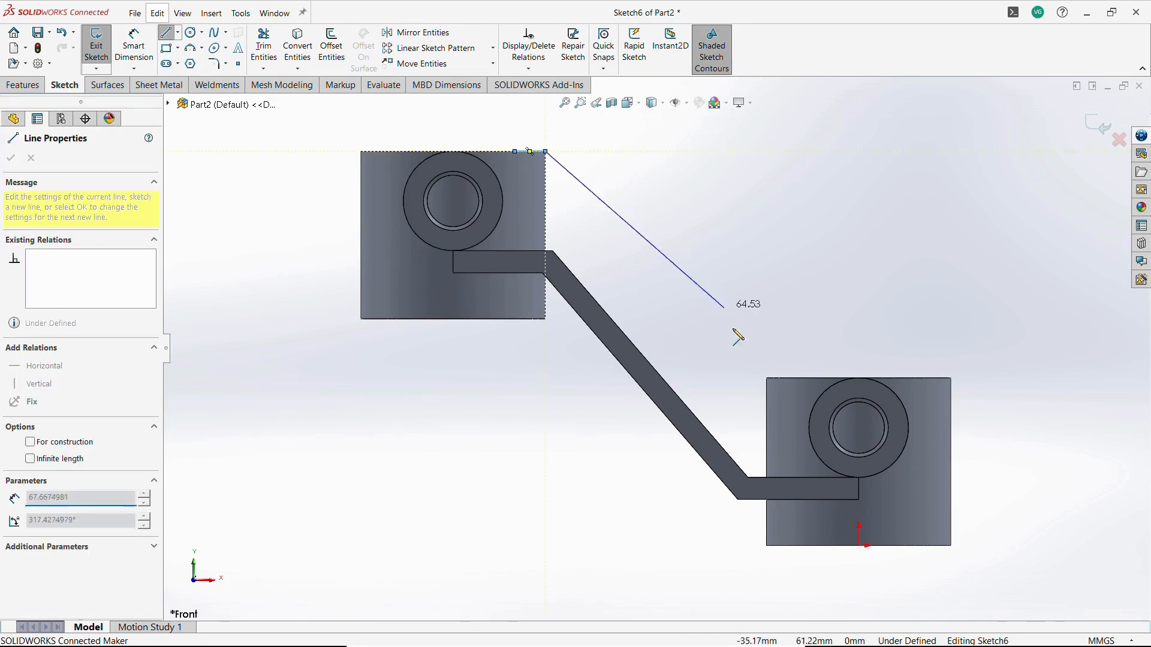
pyautogui.click(767, 378)
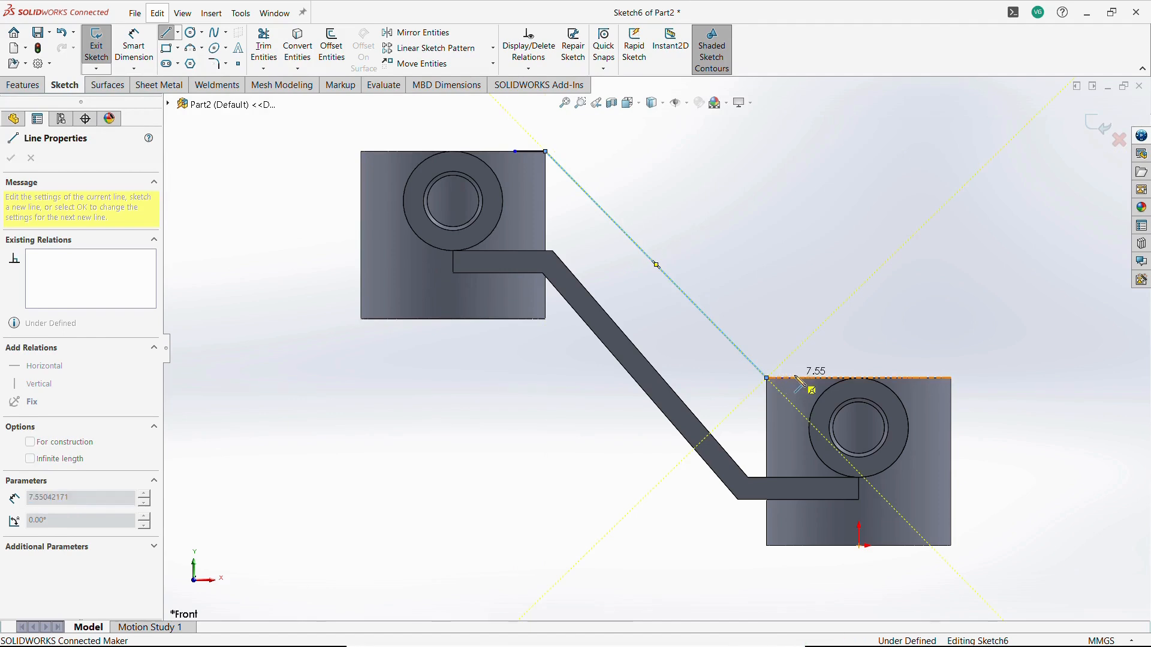
pyautogui.press('Escape')
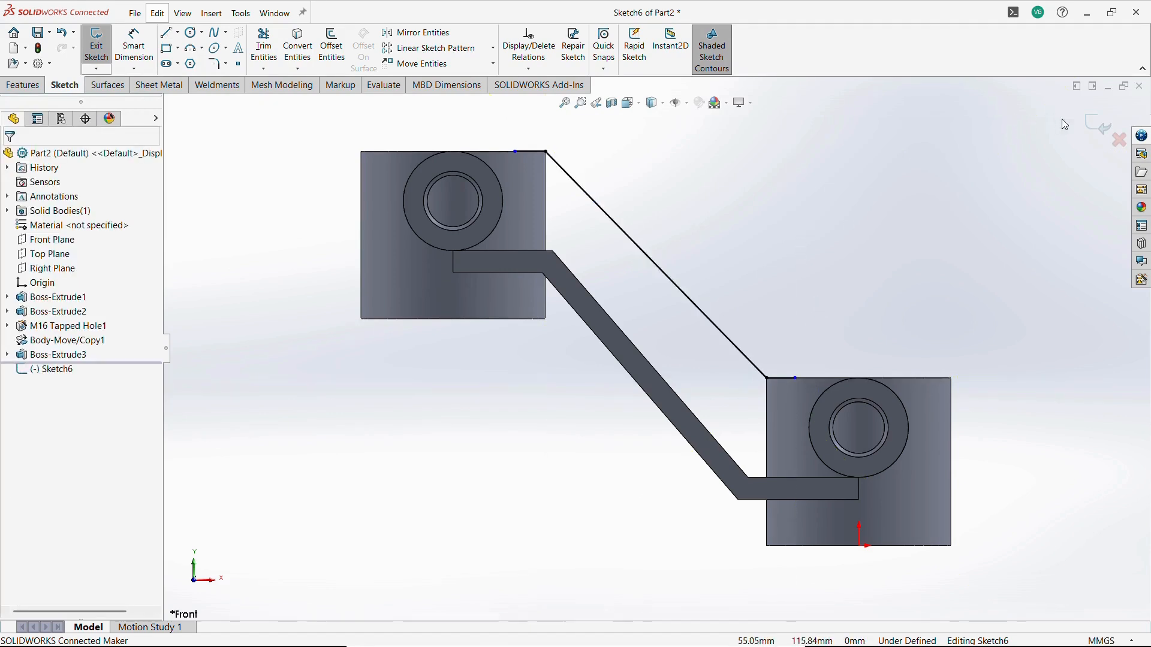
pyautogui.click(1097, 125)
# Step: Create a 6 mm thick Rib from the open line chain, thickened on both sides and filled down to the arm
pyautogui.moveTo(875, 234)
pyautogui.mouseDown(button='middle')
pyautogui.moveTo(811, 254)
pyautogui.moveTo(800, 322)
pyautogui.mouseUp(button='middle')
pyautogui.scroll(2, 657, 281)
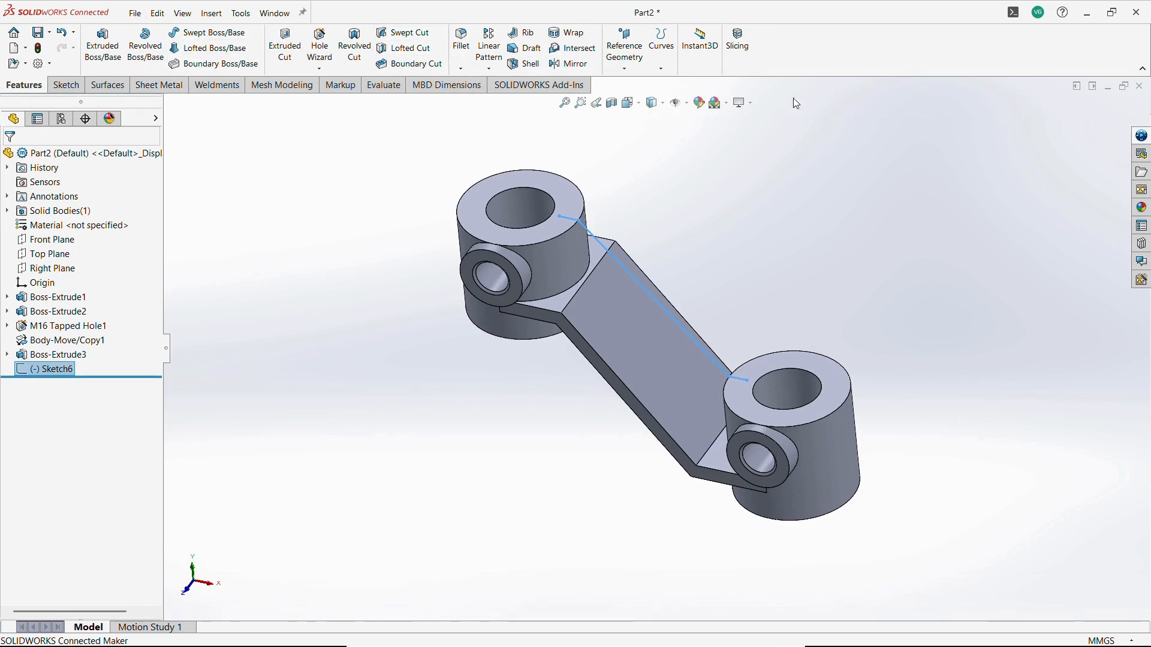
pyautogui.press('s')
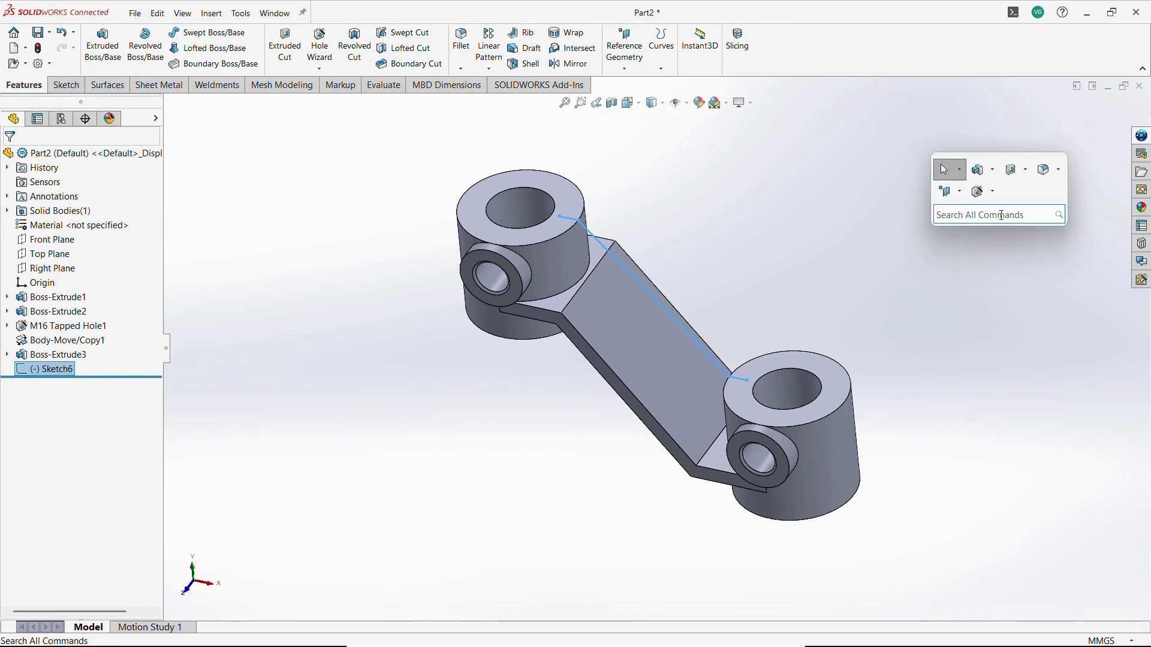
pyautogui.write('ri')
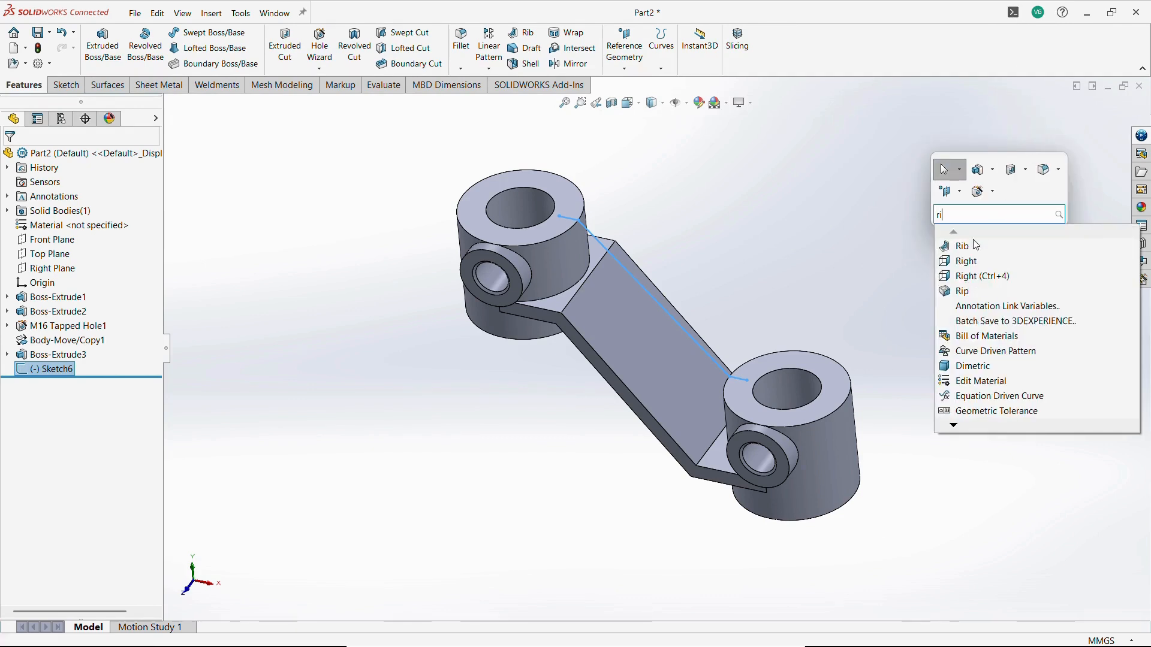
pyautogui.click(962, 246)
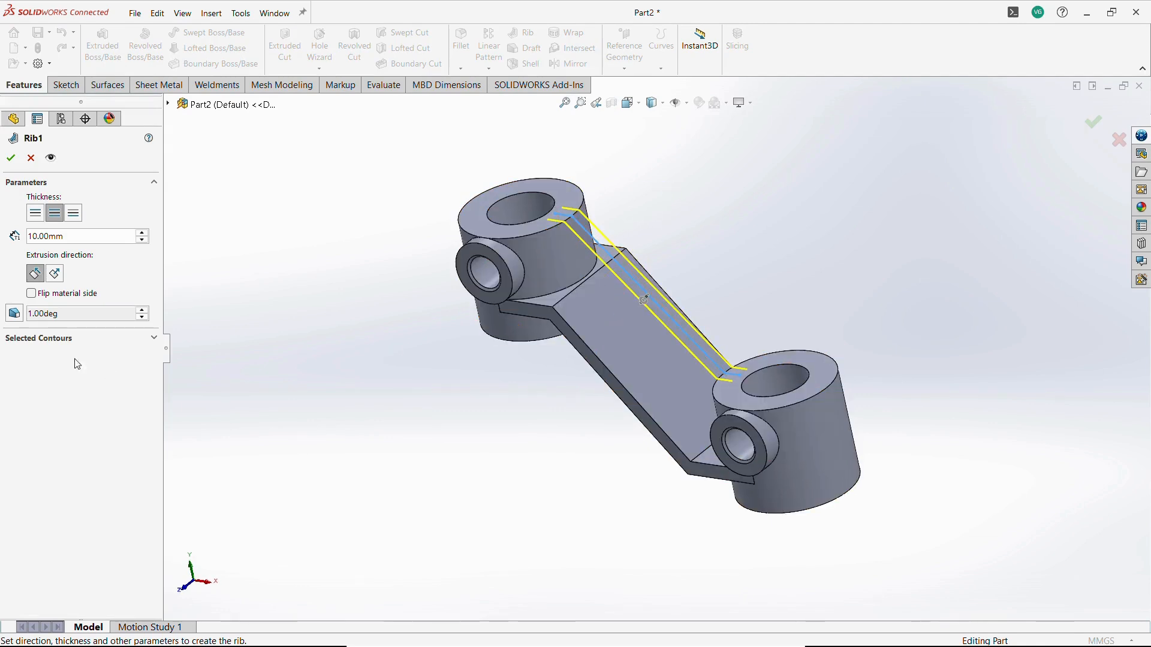
pyautogui.click(51, 157)
pyautogui.moveTo(462, 360); pyautogui.dragTo(509, 388, button='middle')
pyautogui.click(50, 157)
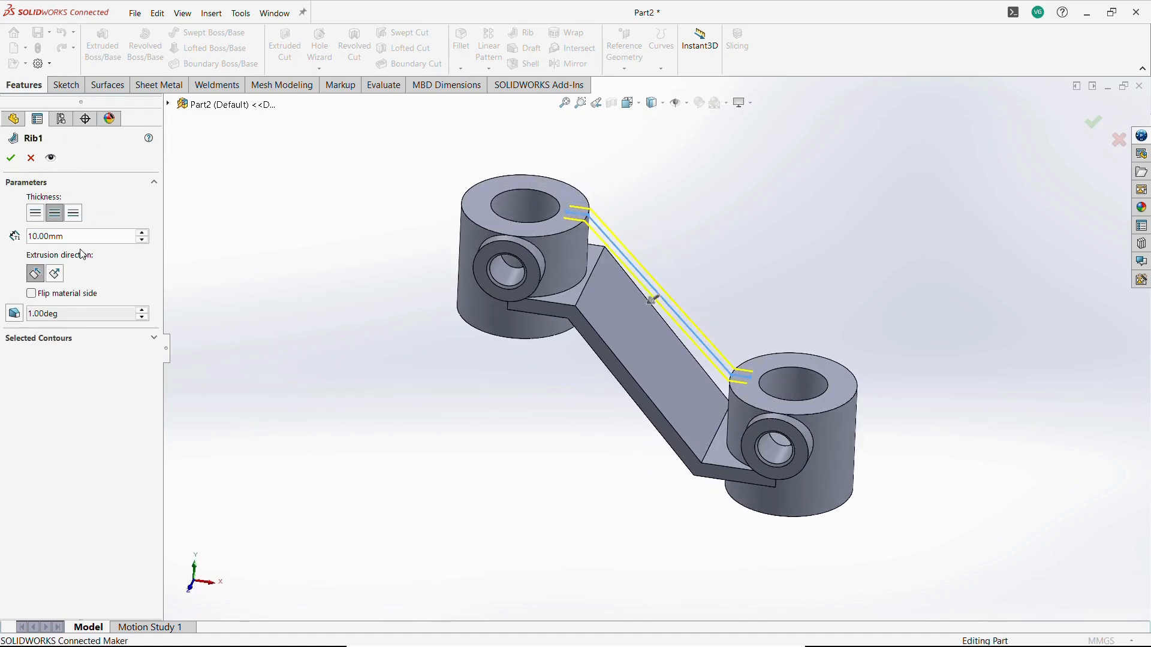
pyautogui.write('6')
pyautogui.press('Return')
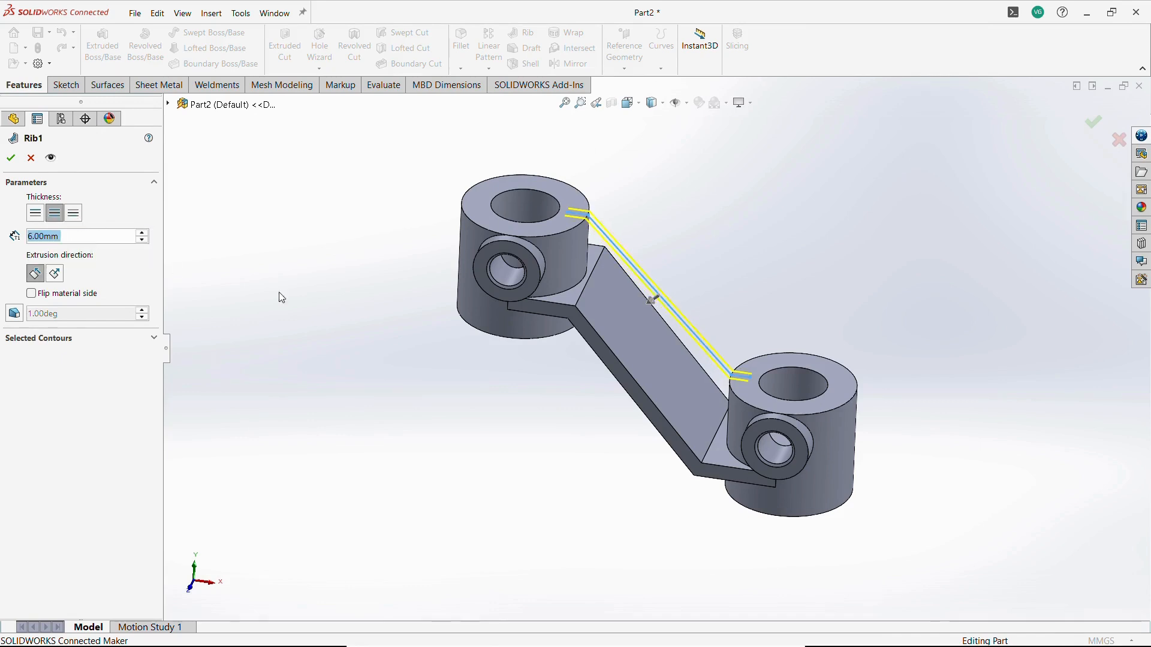
pyautogui.moveTo(545, 406); pyautogui.dragTo(608, 513, button='middle')
pyautogui.press('Return')
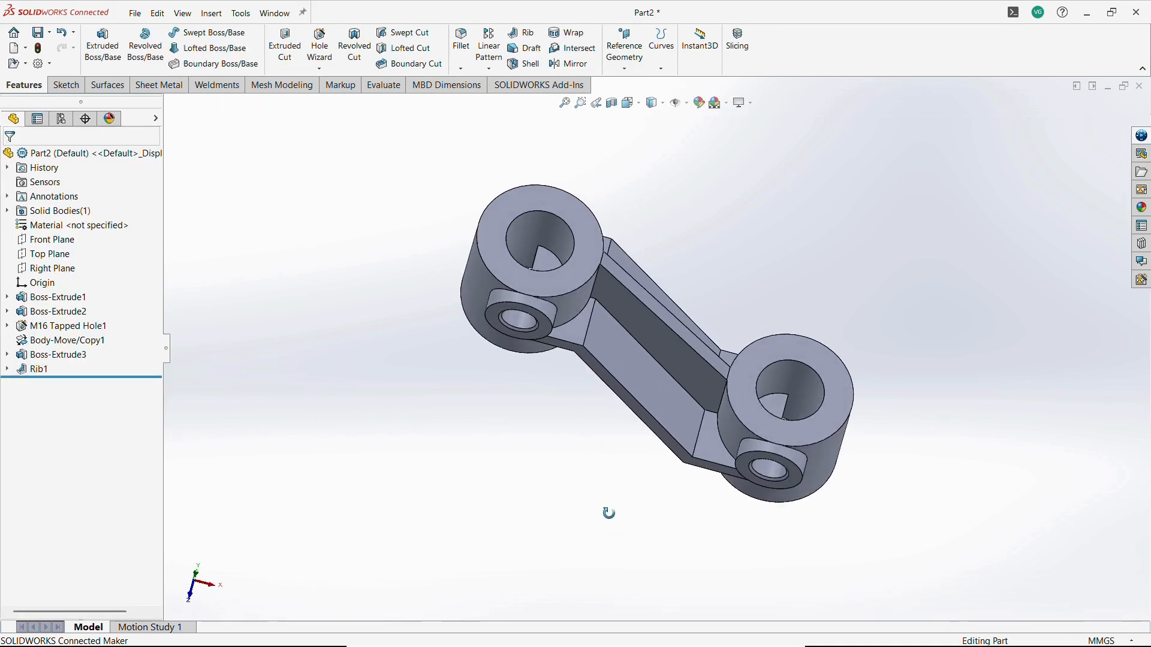
# Step: Start a sketch on the upper cylinder's top face and convert both cylinders' 27 mm bore edges into it
pyautogui.click(573, 259)
pyautogui.click(645, 213)
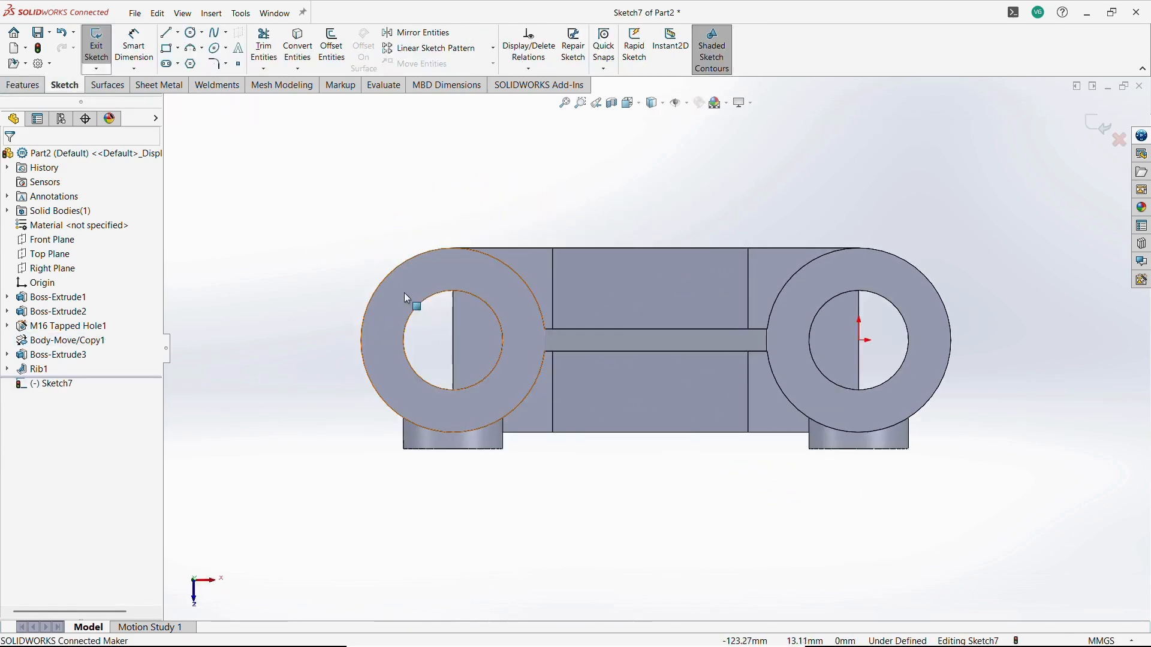
pyautogui.click(408, 322)
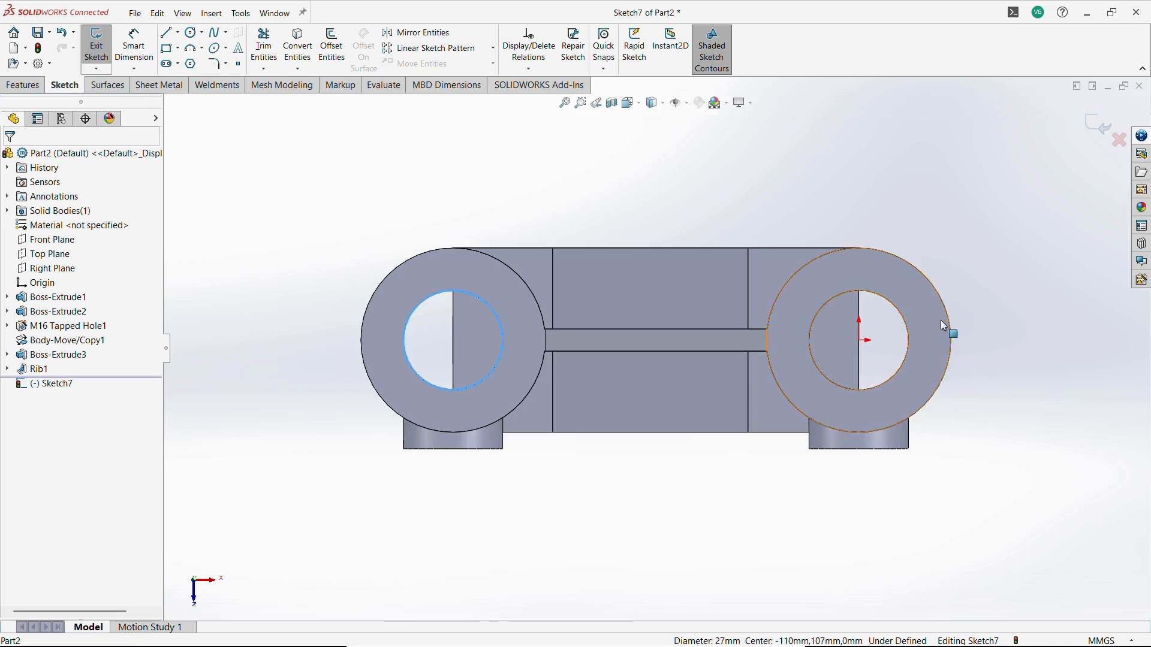
pyautogui.keyDown('ctrl'); pyautogui.click(891, 301); pyautogui.keyUp('ctrl')
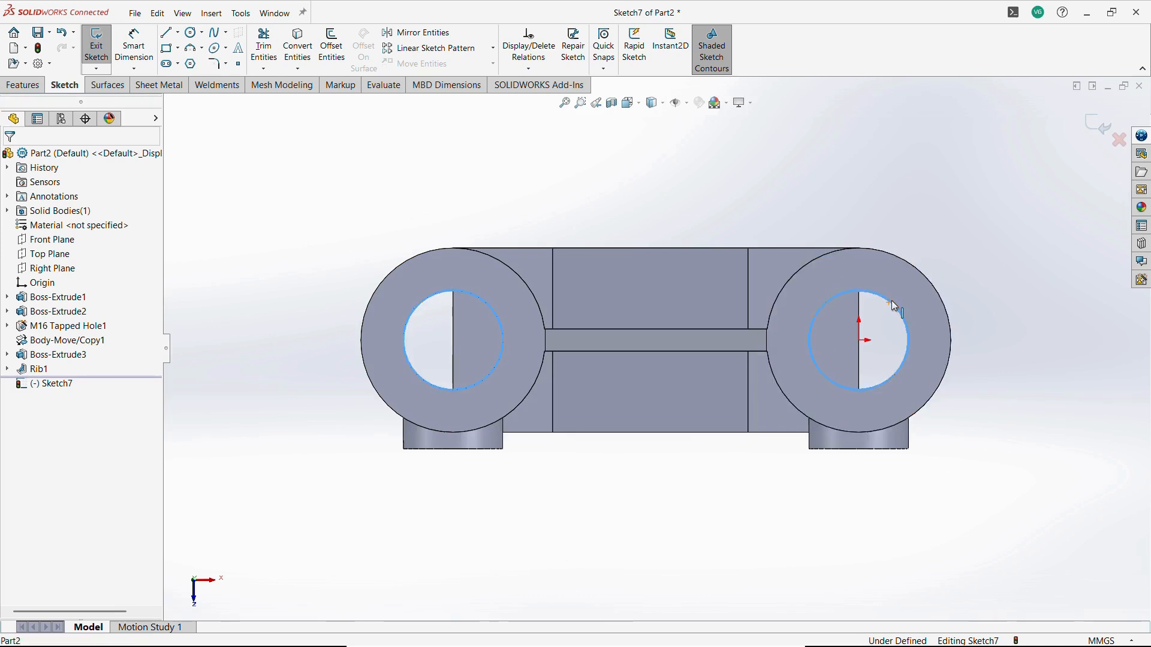
pyautogui.click(292, 50)
pyautogui.click(1101, 128)
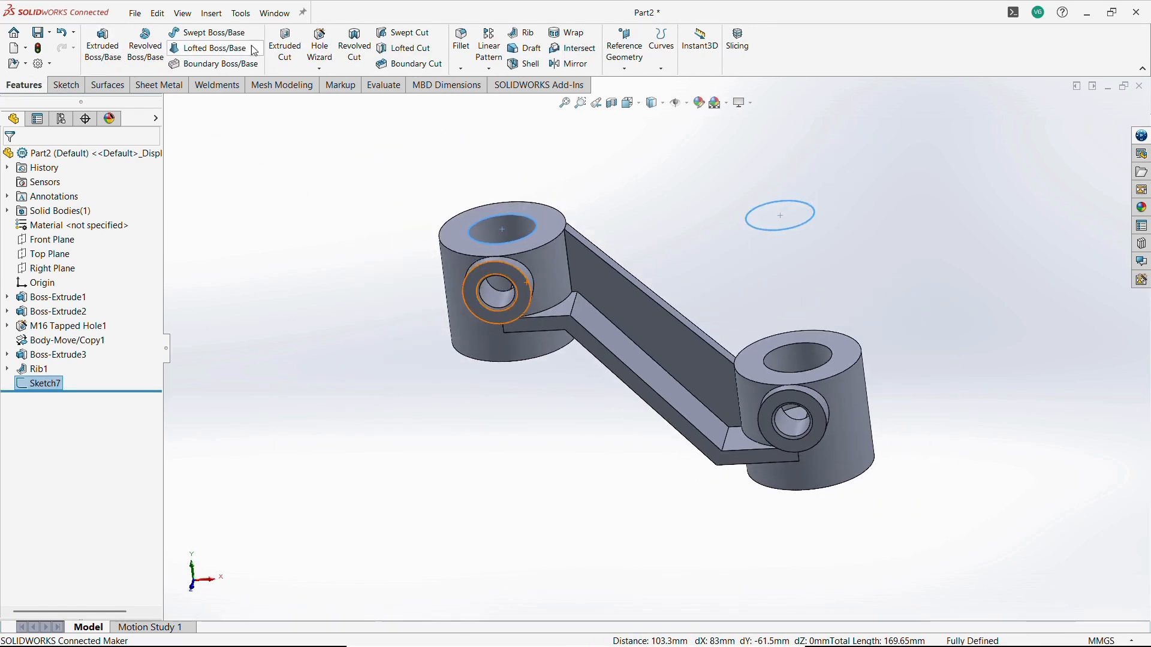
# Step: Cut-extrude the two converted bore circles Through All to clear the arm material from both bores
pyautogui.click(284, 45)
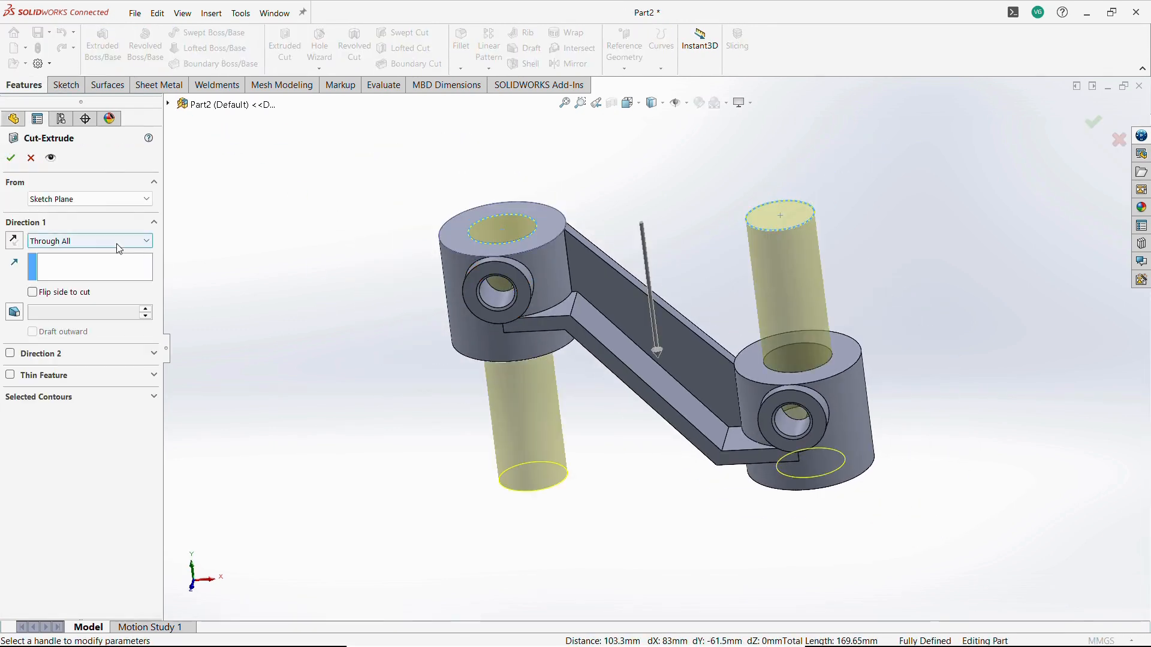
pyautogui.click(10, 157)
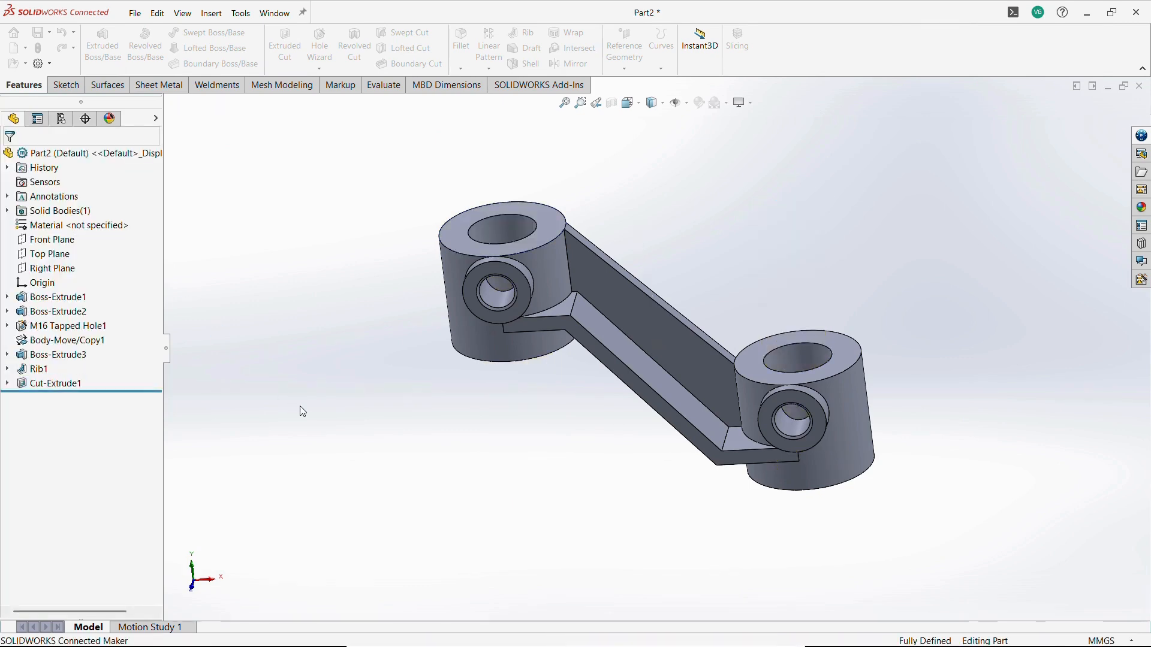
pyautogui.moveTo(299, 406); pyautogui.dragTo(324, 355, button='middle')
# Step: Compare the finished model with the reference drawing's shape and dimensions
pyautogui.hotkey('alt', 'Tab')
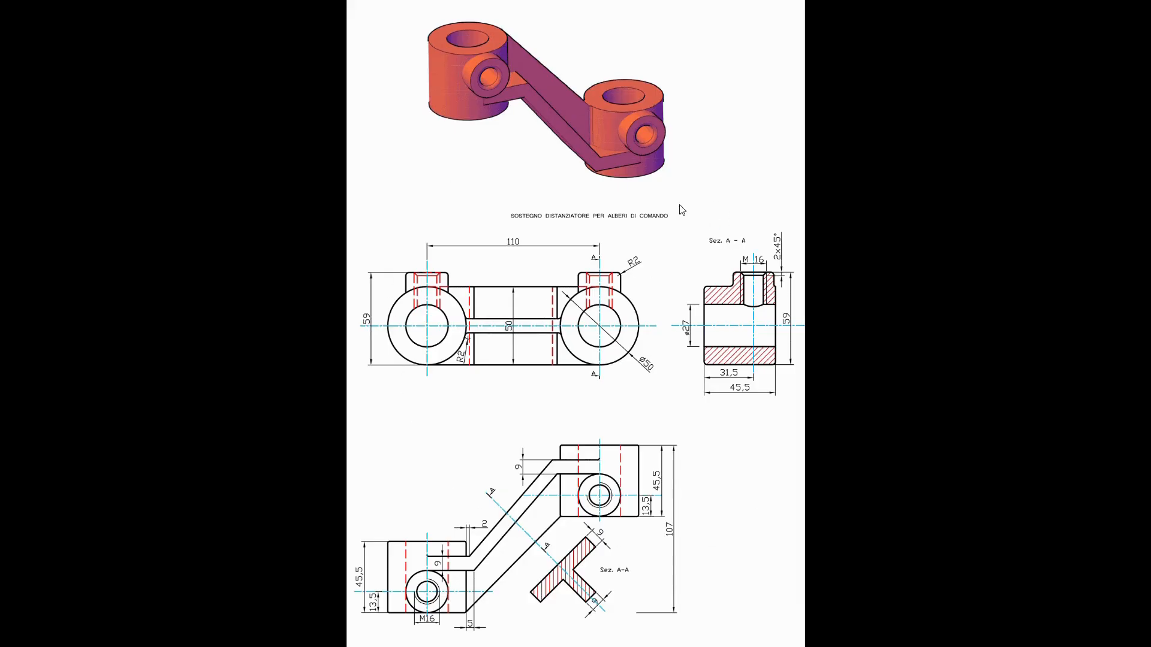
pyautogui.hotkey('alt', 'Tab')
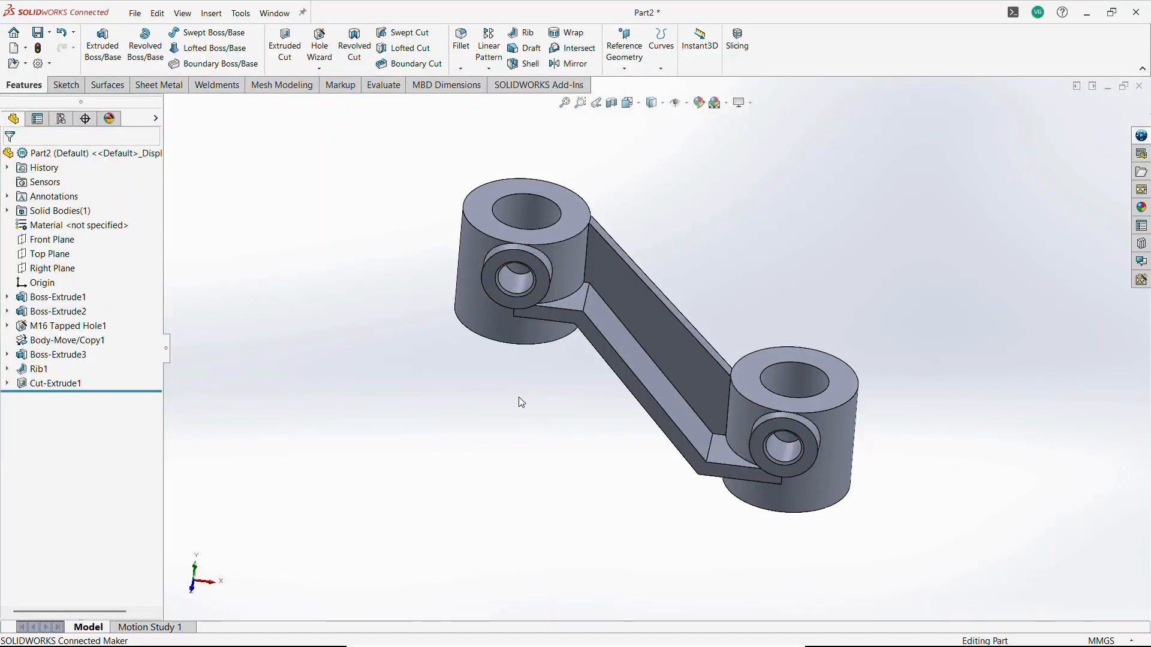
pyautogui.hotkey('alt', 'Tab')
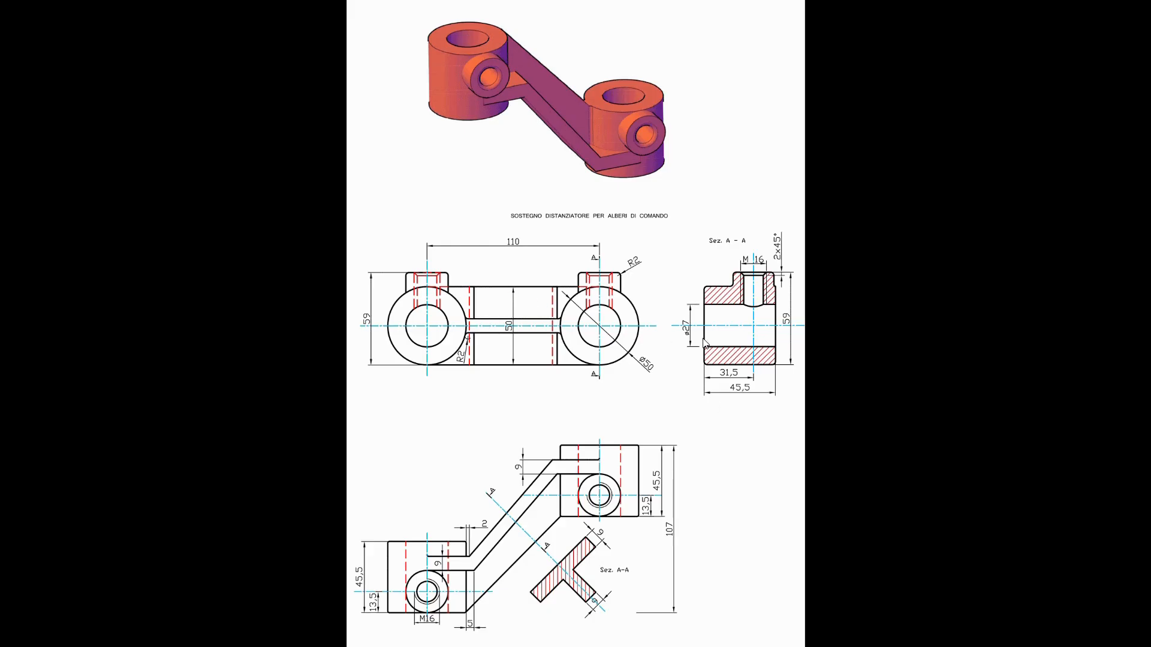
pyautogui.hotkey('alt', 'Tab')
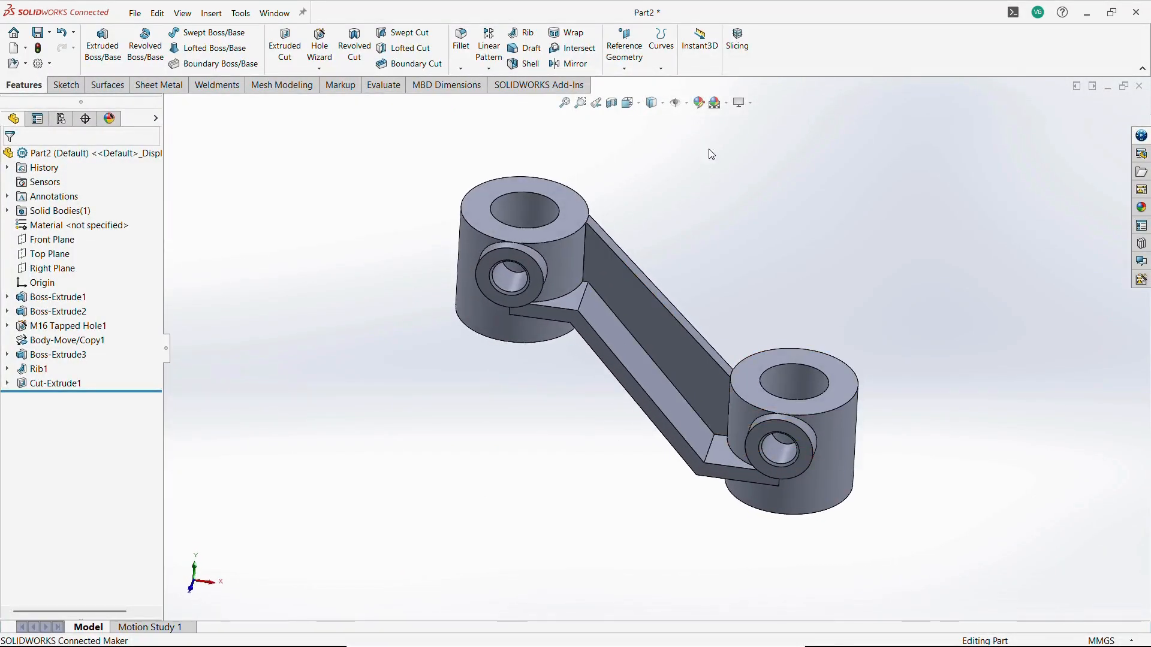
# Step: Switch the model's background scene to plain white
pyautogui.click(726, 103)
pyautogui.click(758, 134)
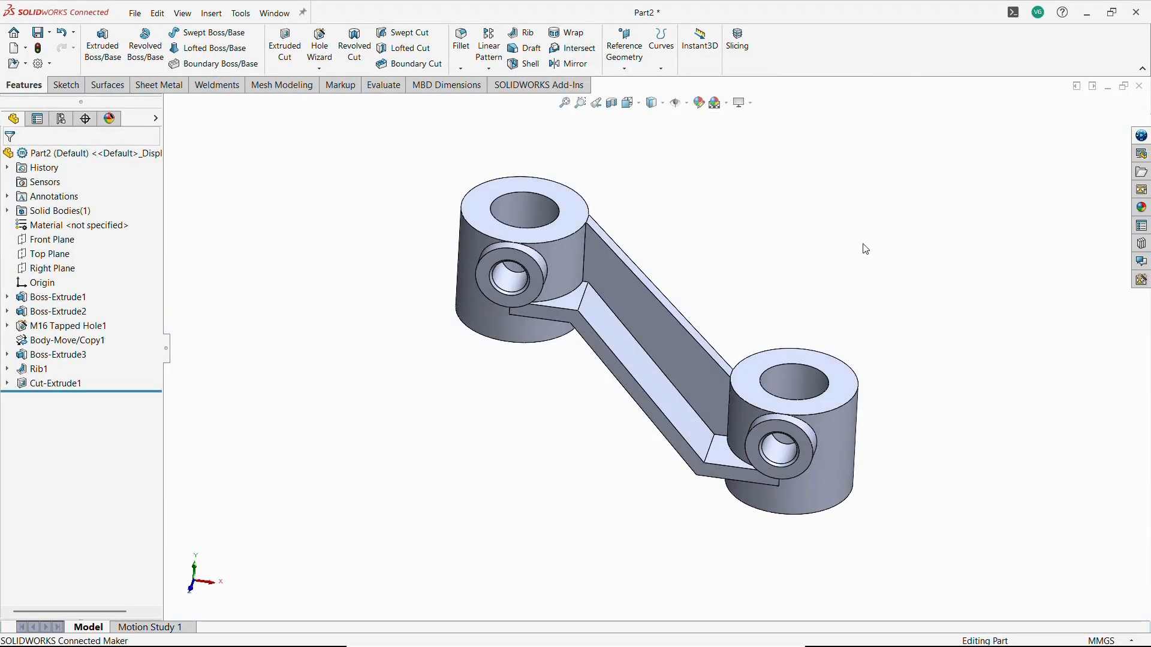
pyautogui.scroll(-1, 863, 244)
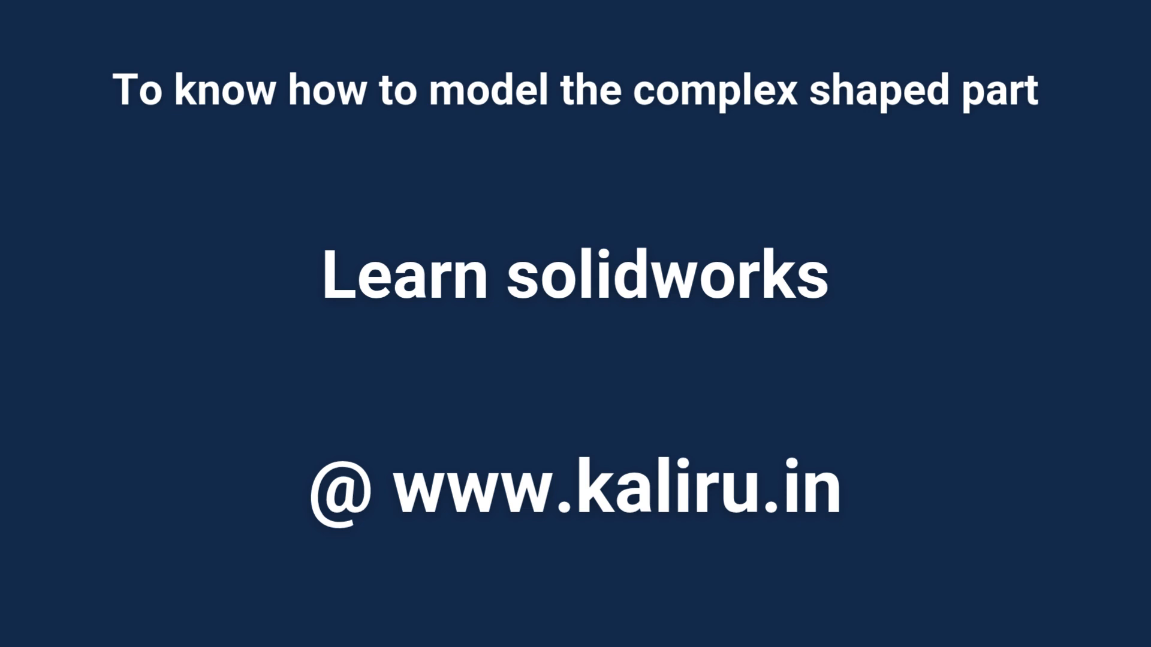